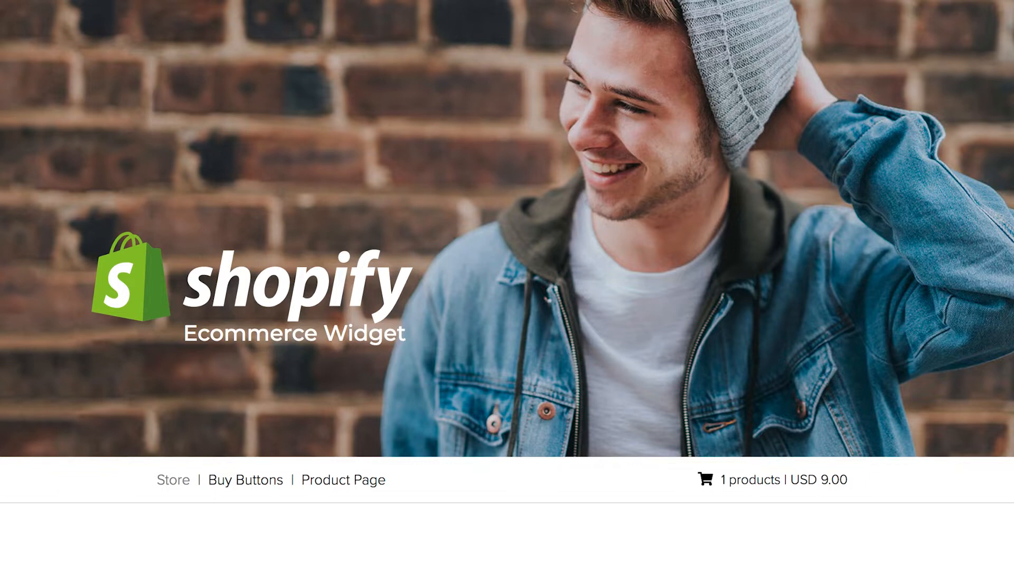
Browse the Shopify Buy Buttons demo page to review the available store widgets.
scroll(401, 521, down, 8)
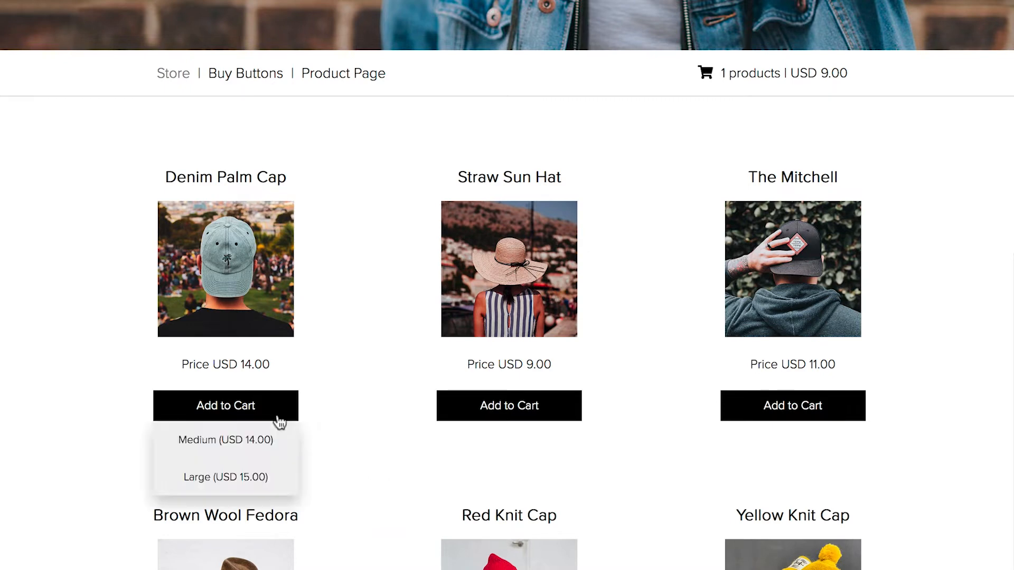
mouse_move(492, 423)
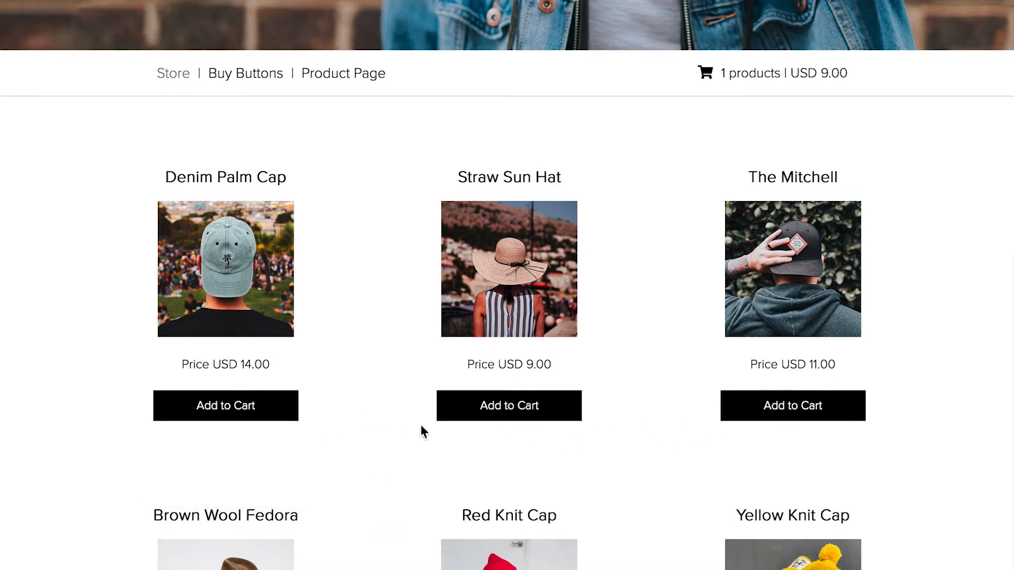
scroll(354, 443, up, 4)
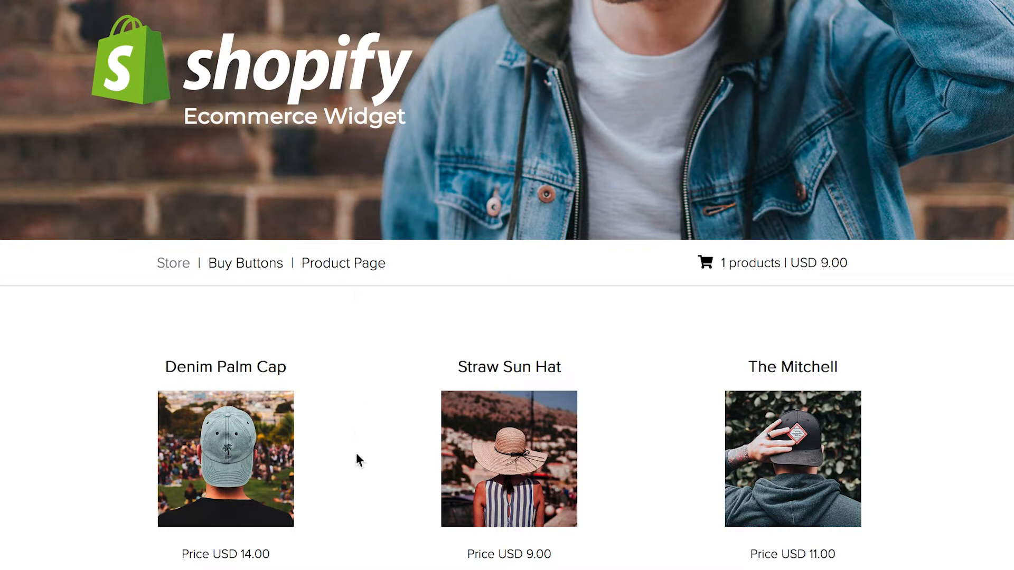
scroll(356, 458, down, 4)
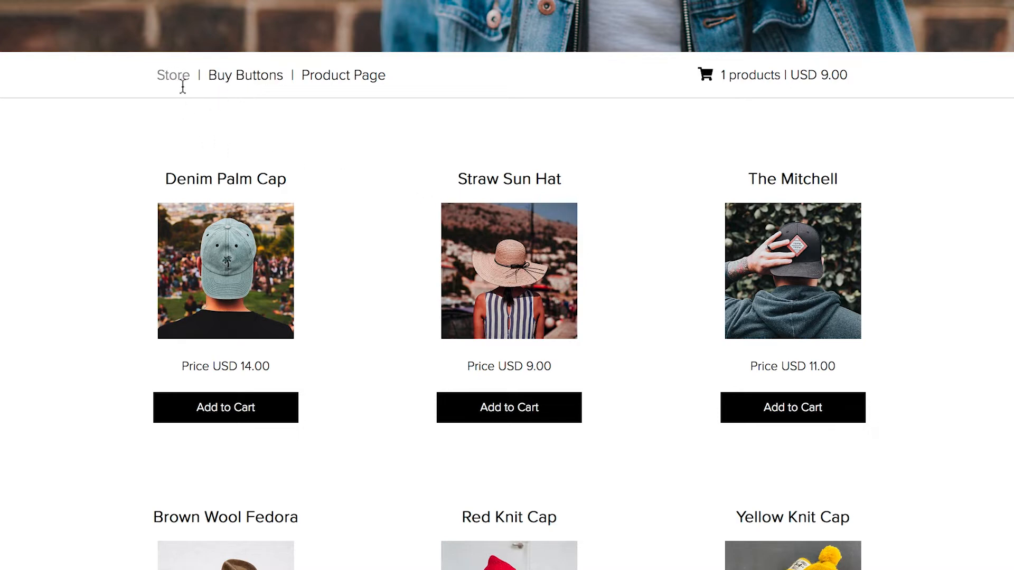
click(239, 80)
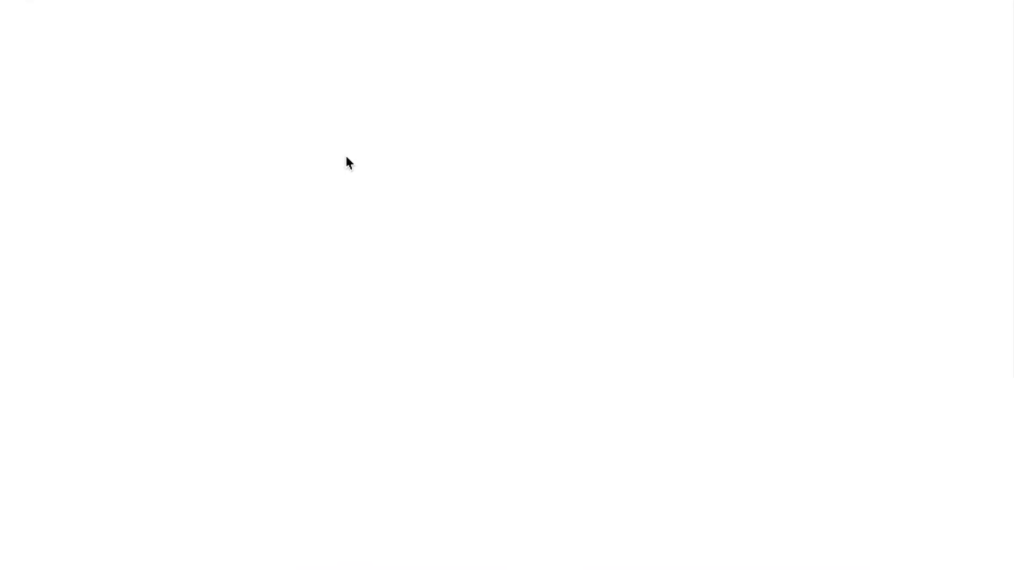
scroll(109, 344, down, 1)
scroll(109, 349, down, 8)
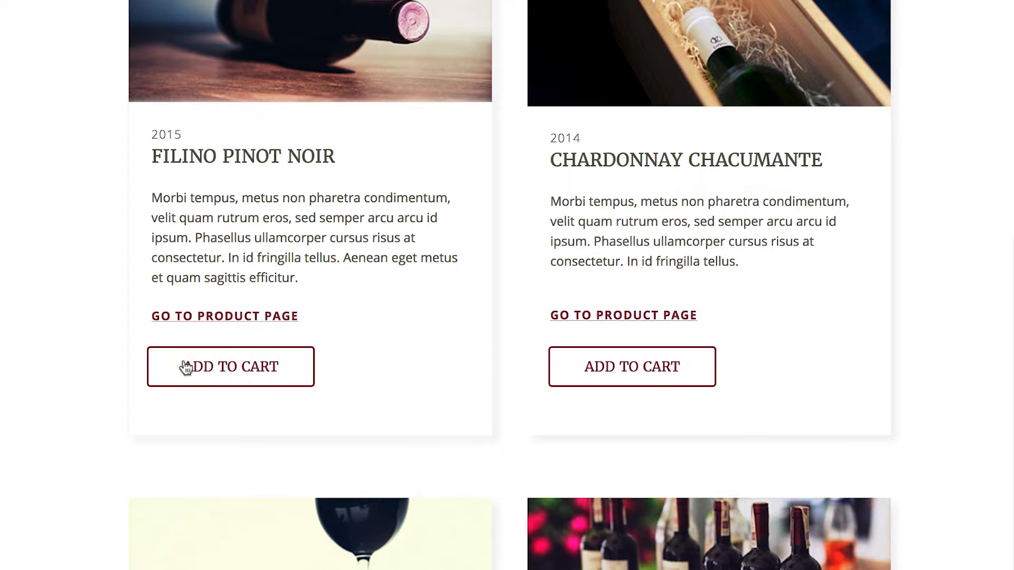
scroll(110, 355, up, 7)
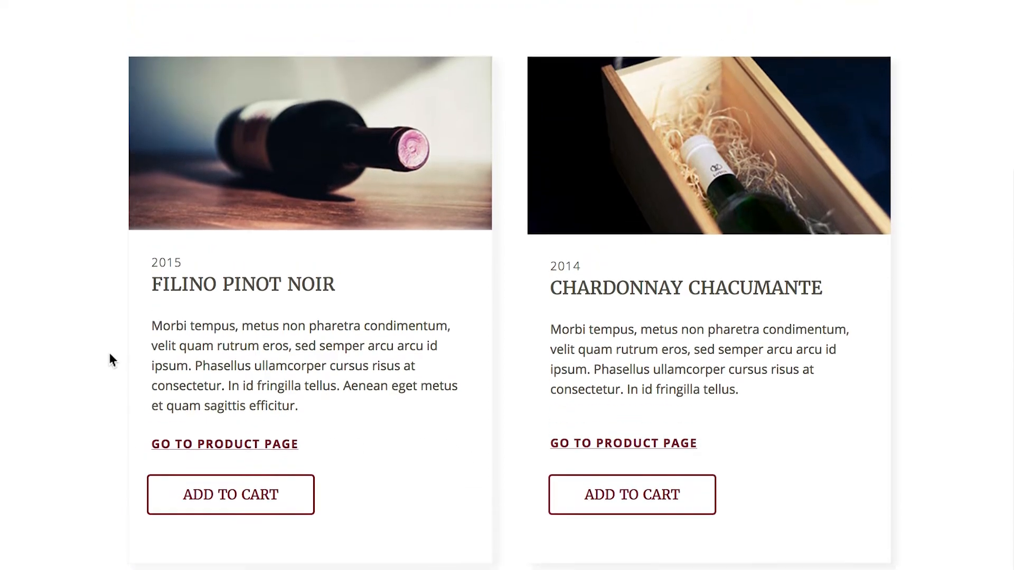
scroll(111, 355, up, 3)
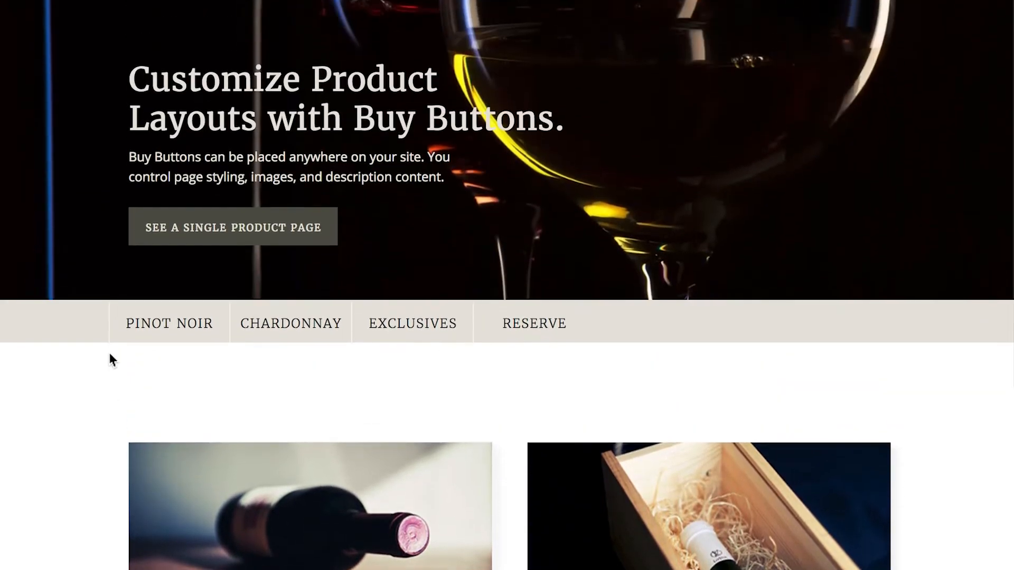
scroll(111, 357, down, 2)
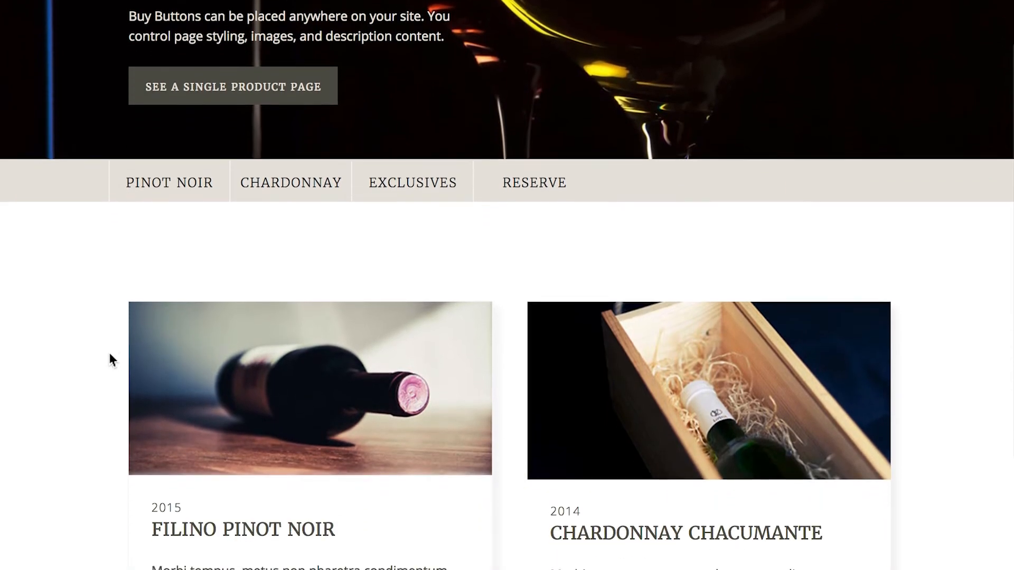
scroll(110, 356, down, 3)
scroll(111, 355, down, 6)
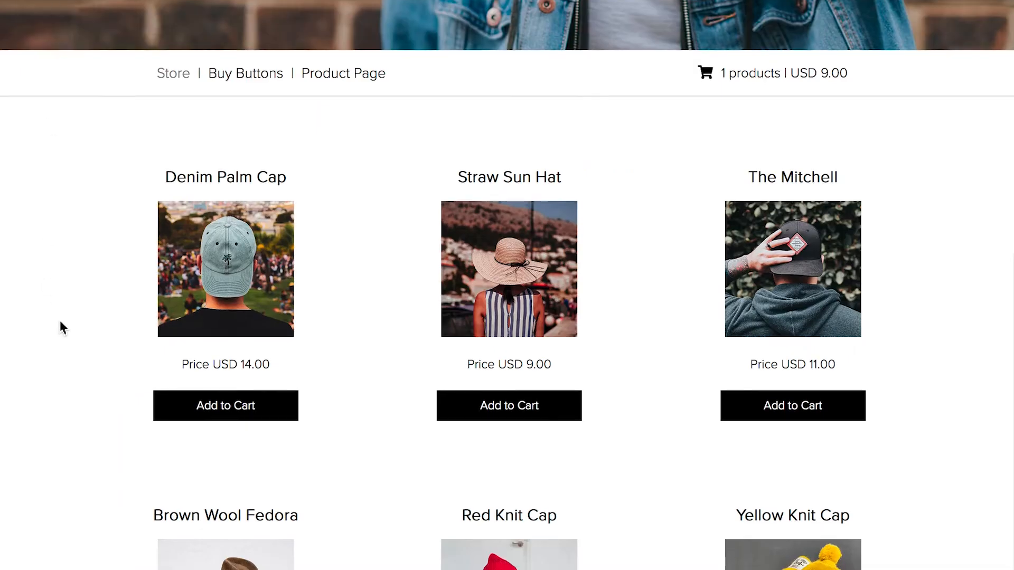
scroll(765, 503, up, 2)
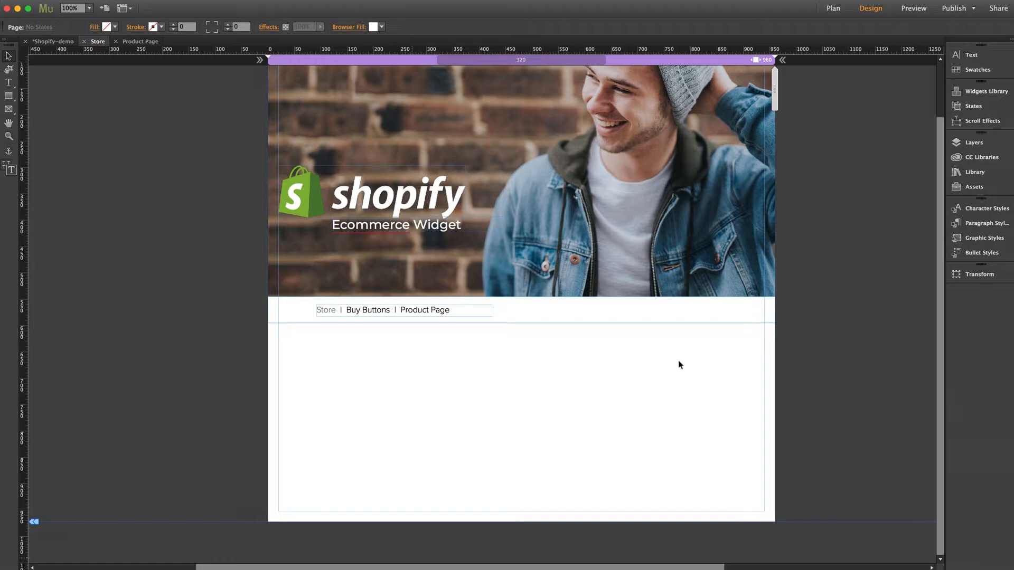
Drag the Cart widget from the Library onto the Store page, moving it to the nav bar's right end.
click(963, 173)
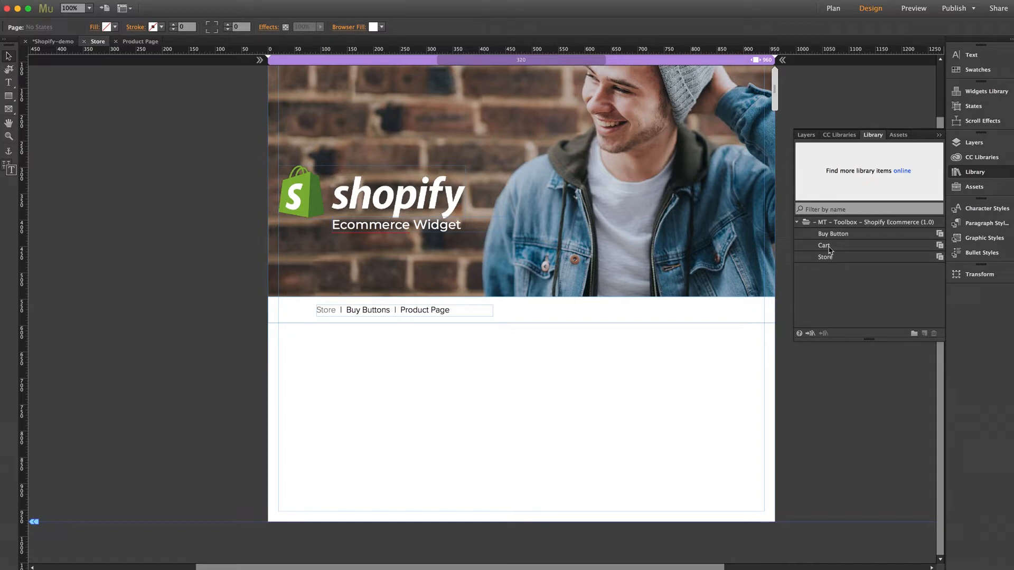
click(831, 251)
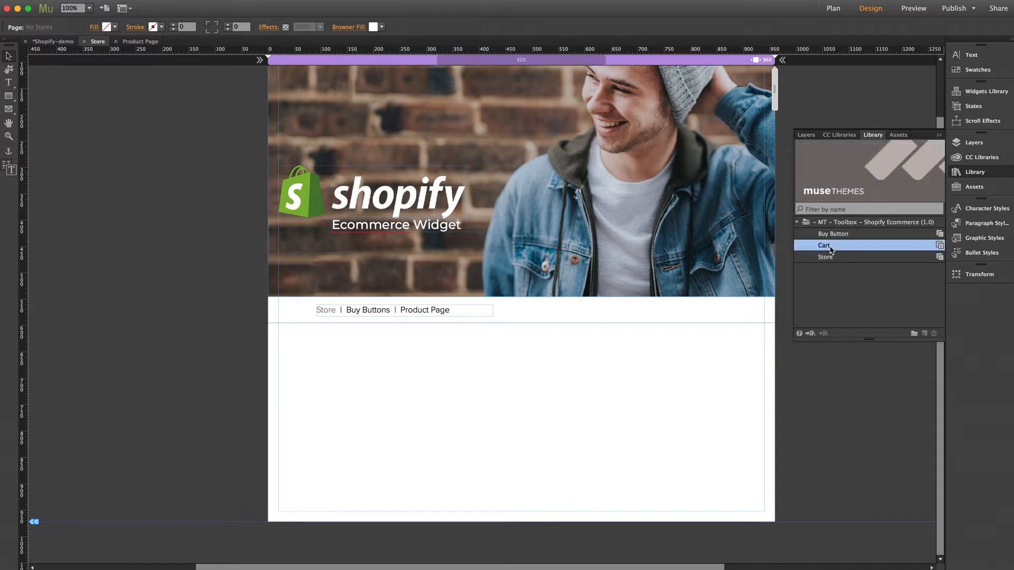
drag(830, 251, 586, 321)
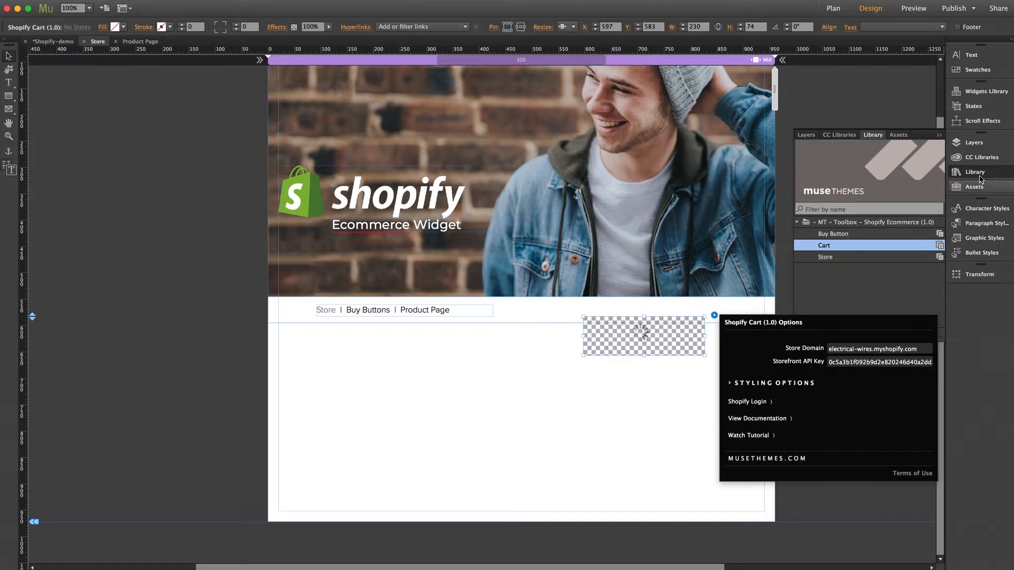
click(662, 403)
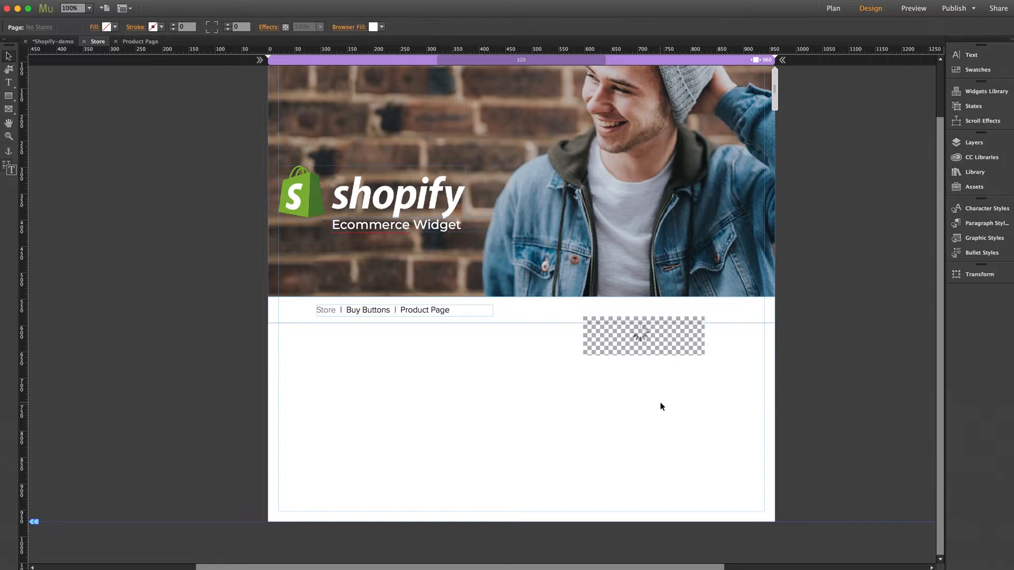
click(657, 342)
drag(648, 334, 689, 315)
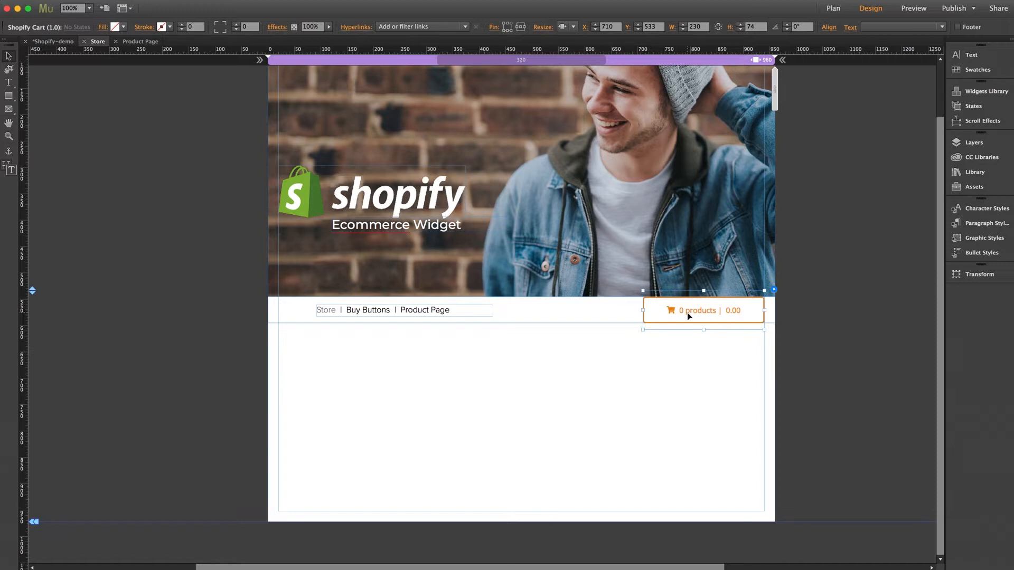
click(774, 290)
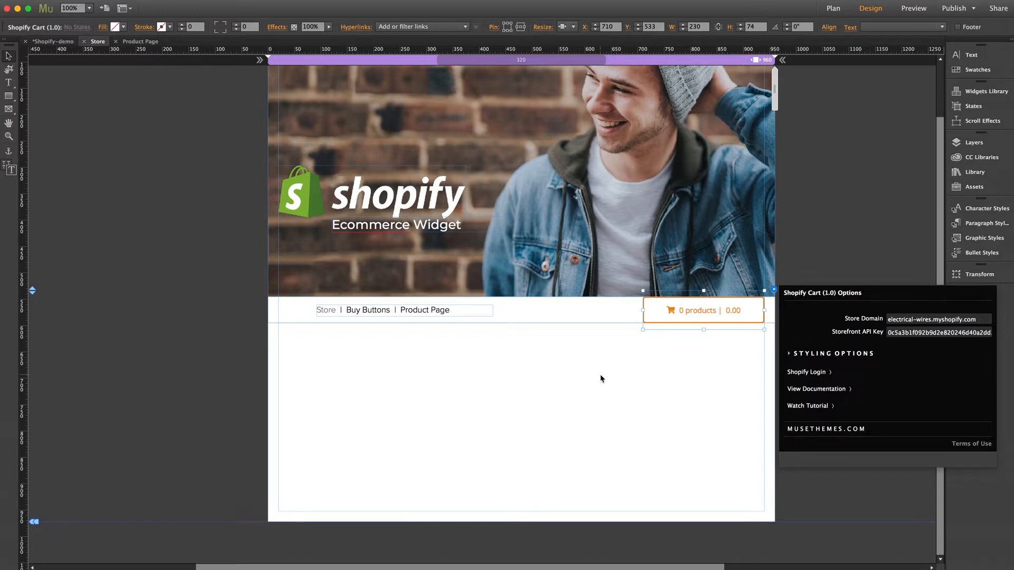
click(583, 375)
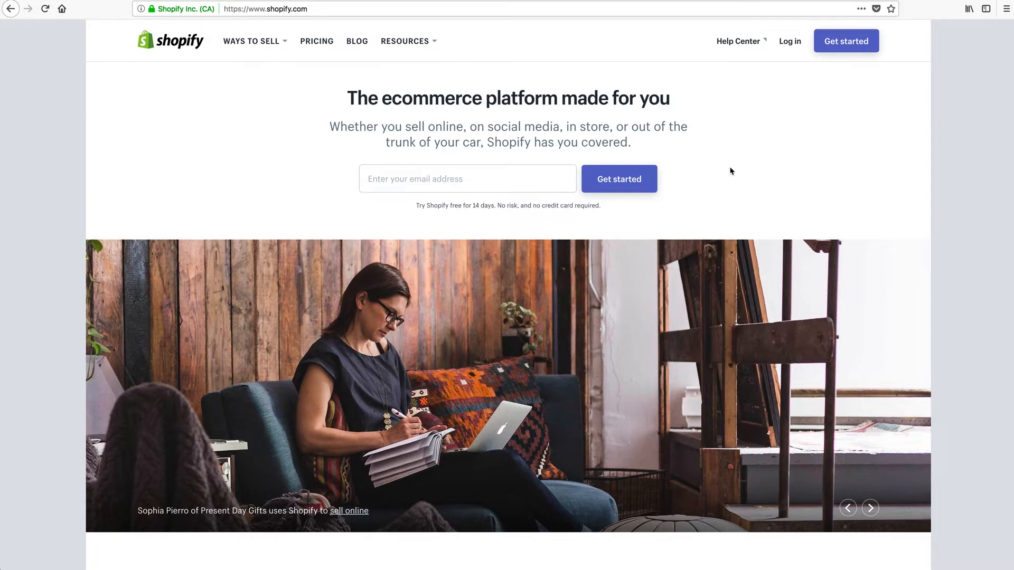
Create a Shopify trial store named AshtonDemo with an email and password, declining Firefox's login save.
click(846, 42)
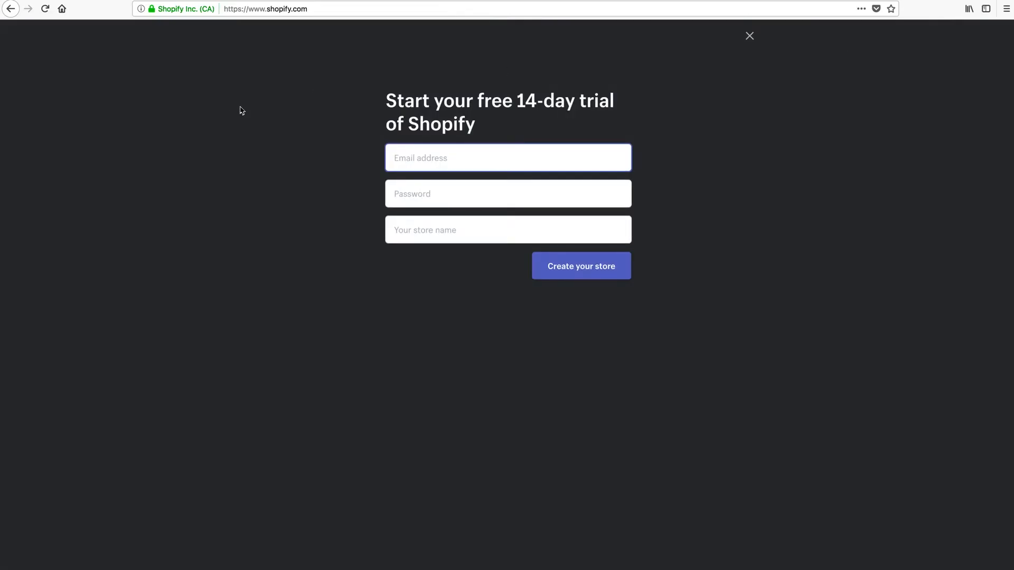
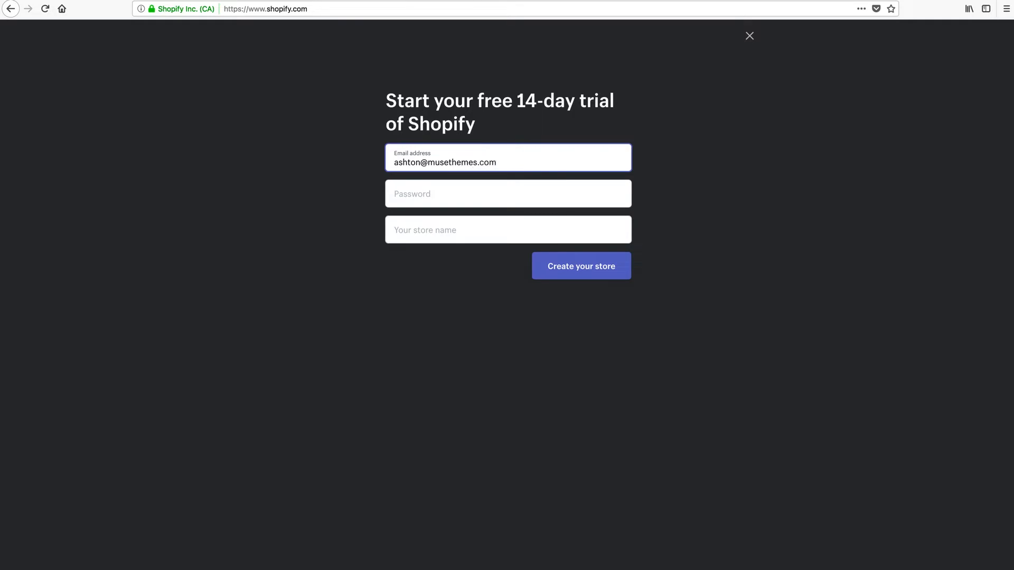
key(Tab)
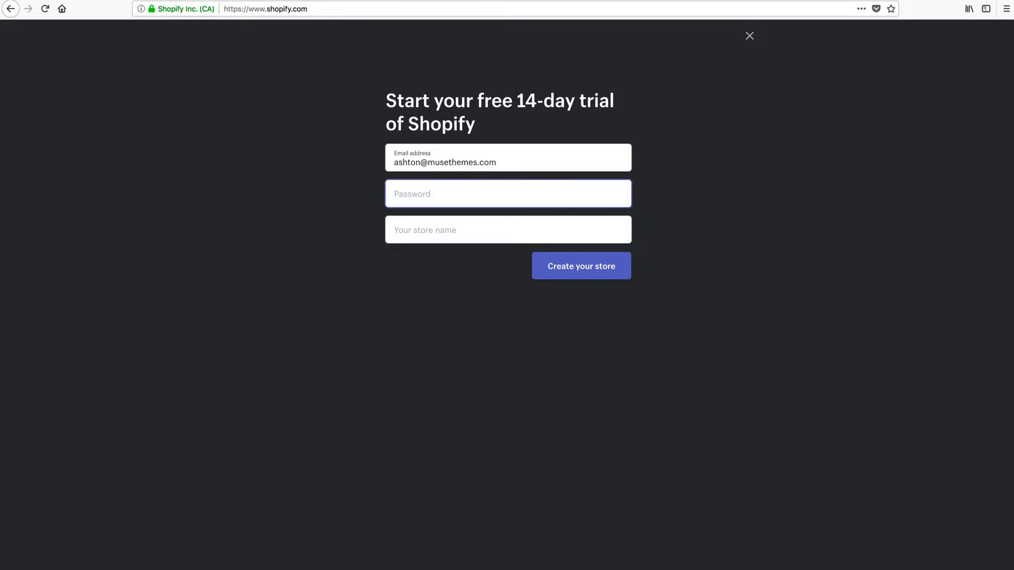
text(••••••••••)
key(Tab)
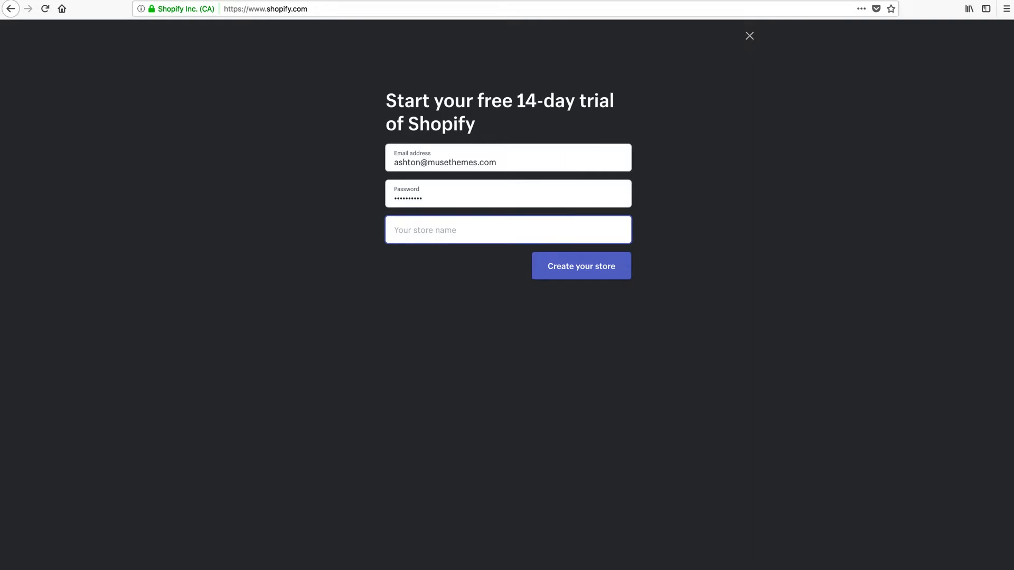
text(AshtonDemo)
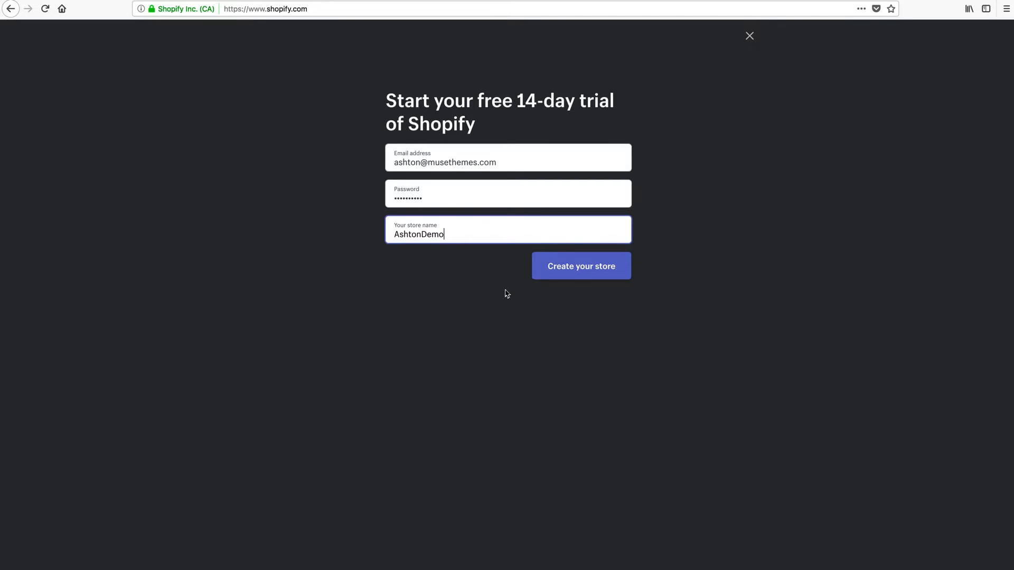
click(588, 272)
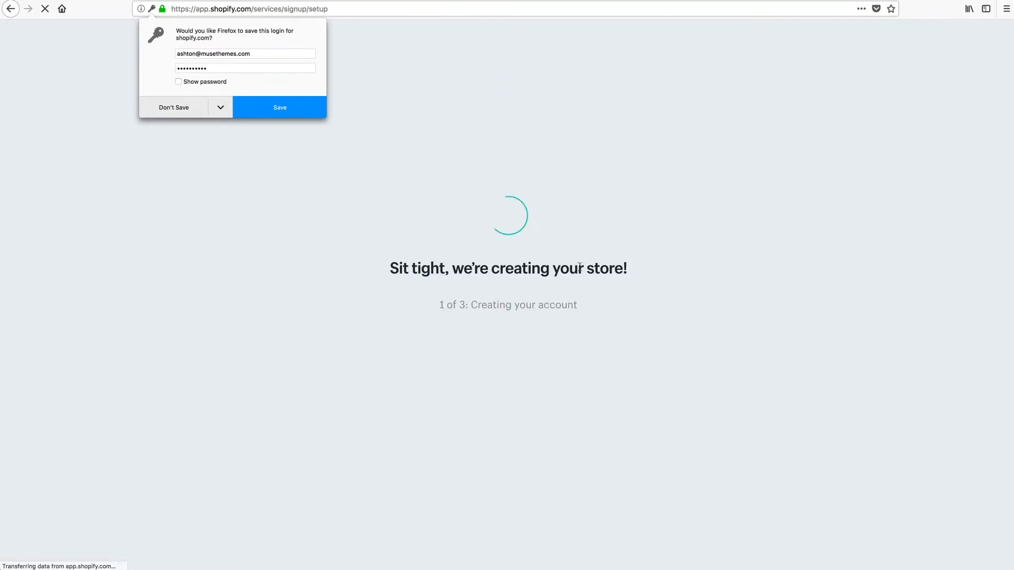
click(166, 109)
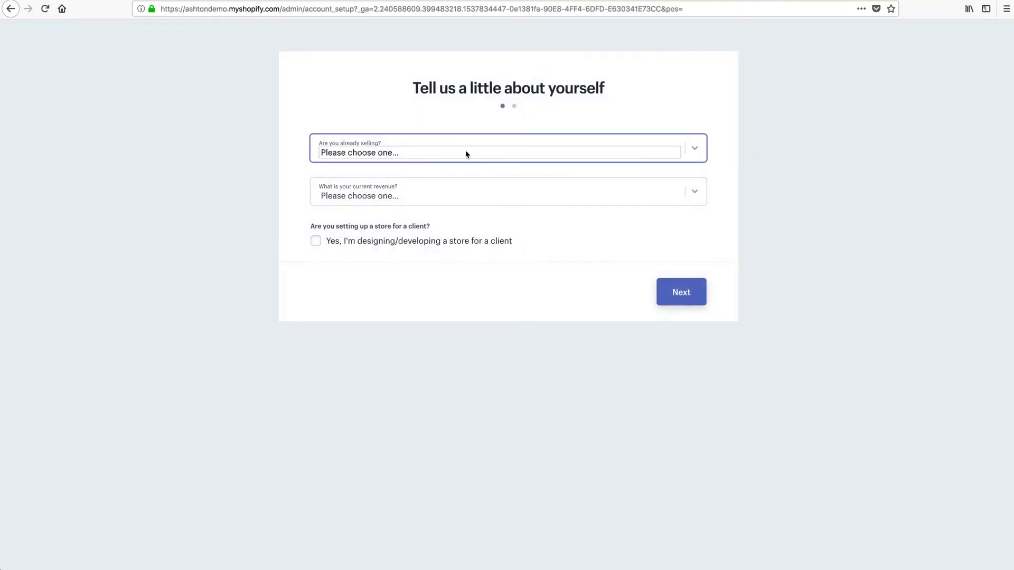
Answer 'I'm just playing around' and '$0 USD' current revenue, then continue to the address step.
click(695, 152)
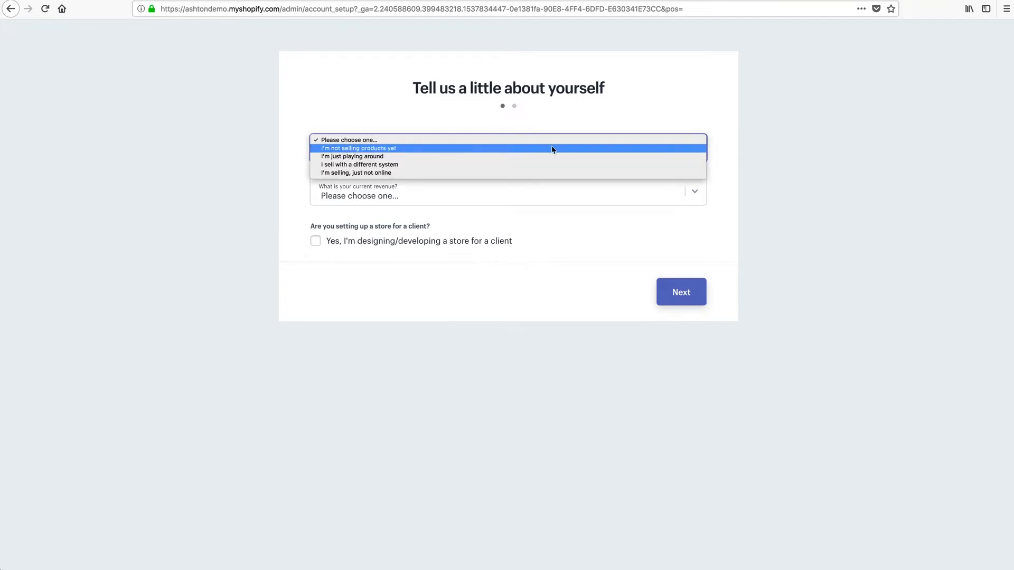
click(363, 159)
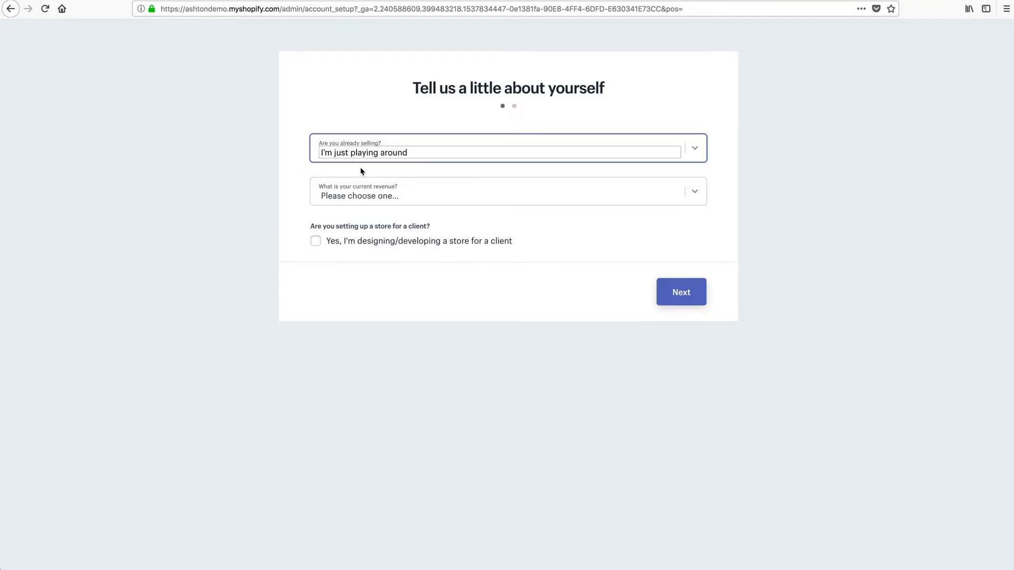
click(412, 195)
click(371, 192)
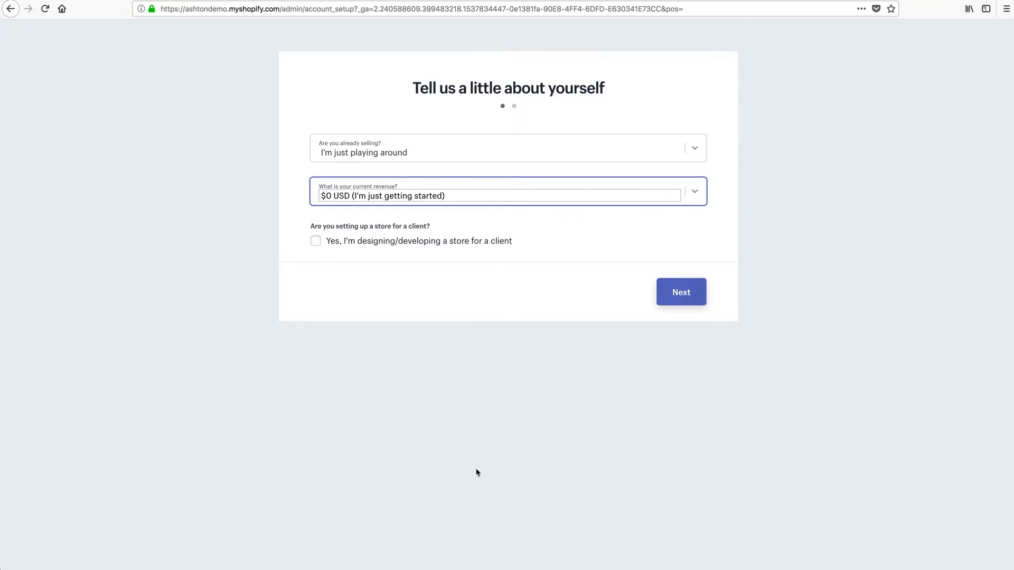
click(686, 303)
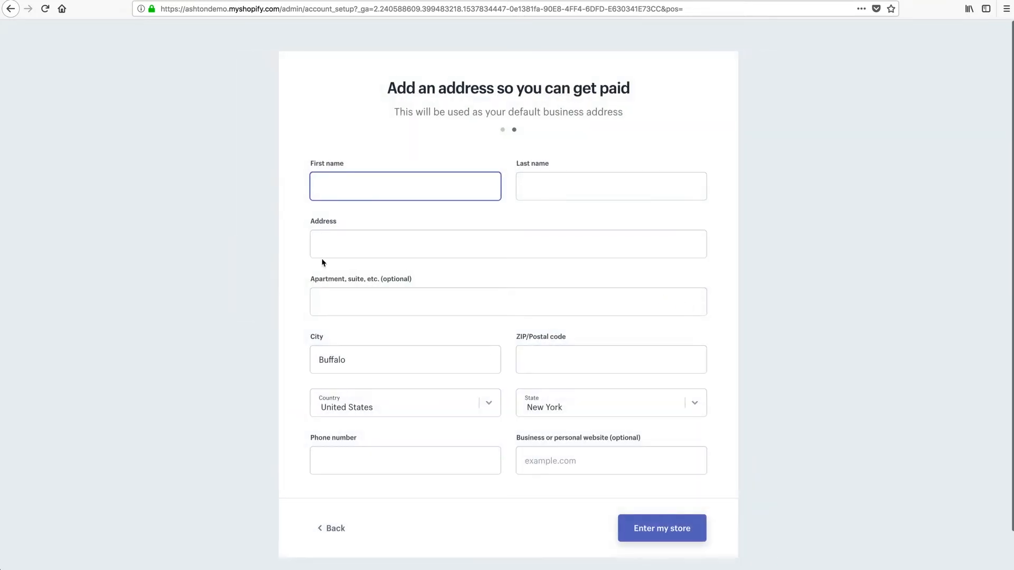
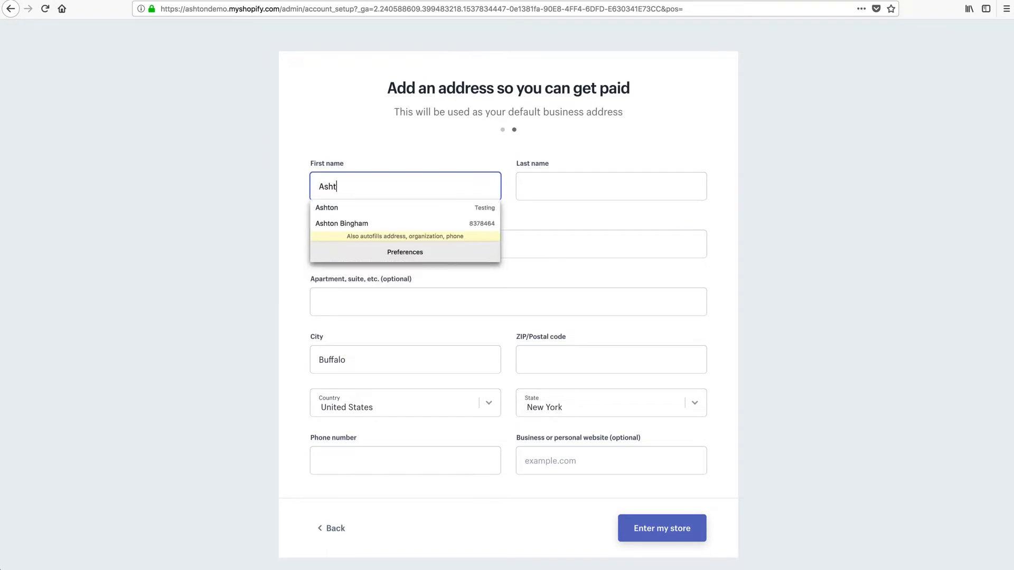
Enter the owner's first and last name, street address, city, postal code and phone, then enter the store.
key(Tab)
key(Tab)
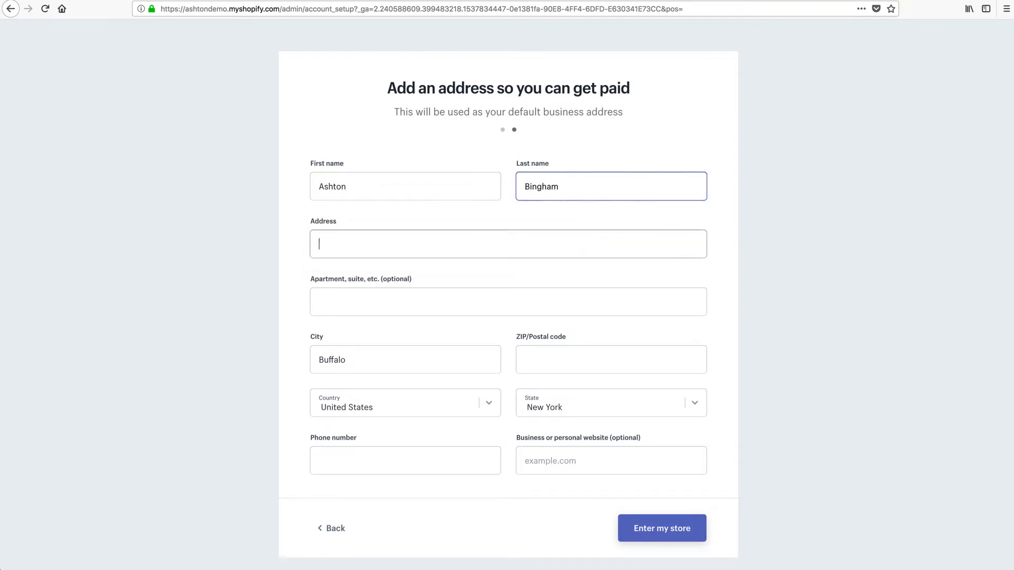
text(5555 sam)
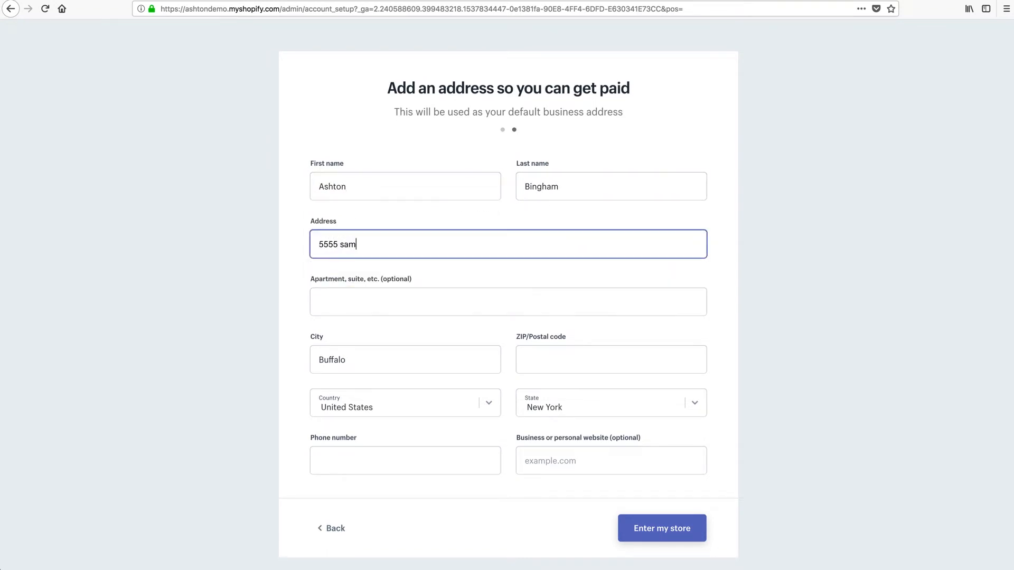
text(ple street)
key(Tab)
key(Tab)
text(l)
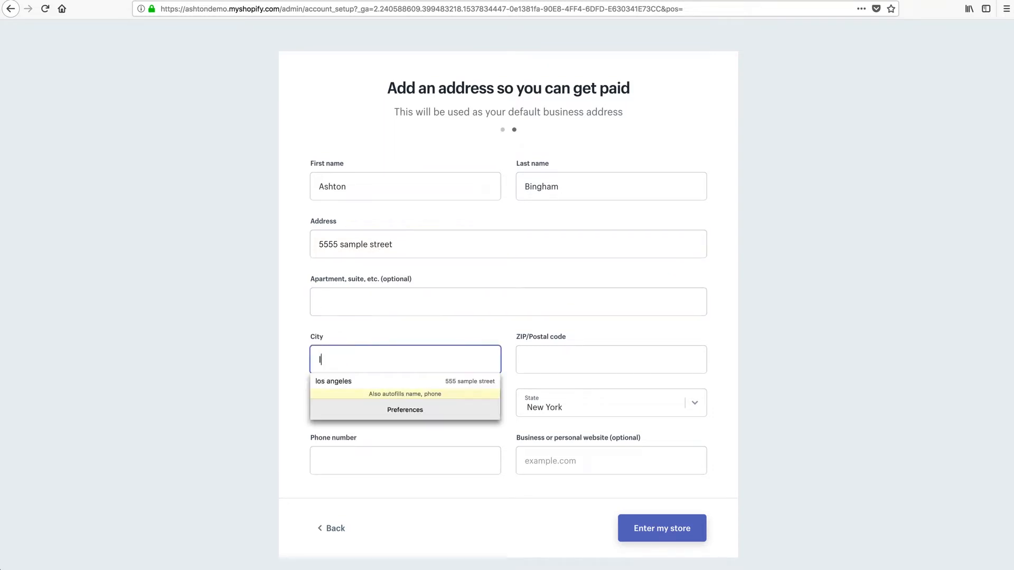
text(os angeles)
key(Tab)
text(5)
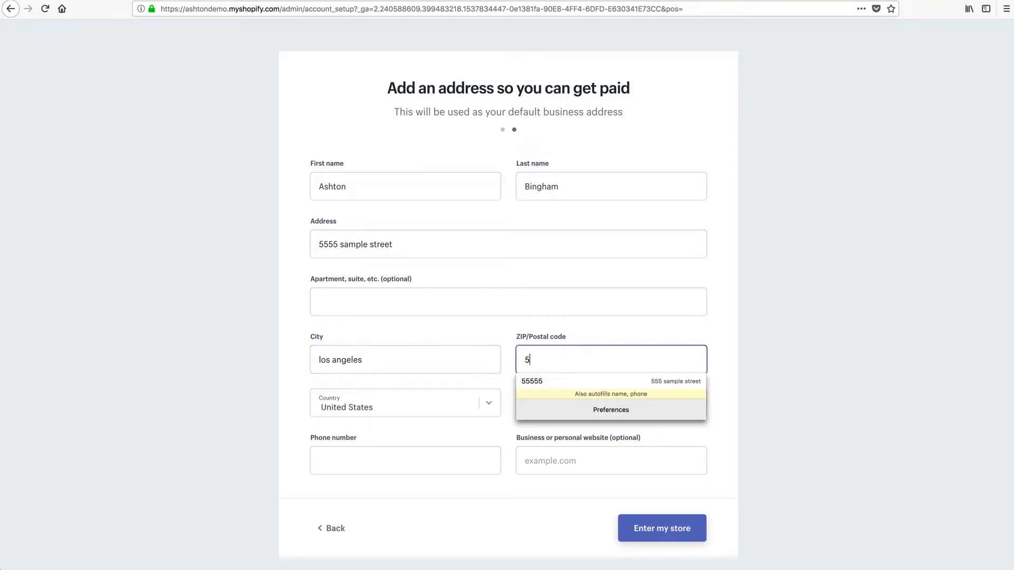
text(5555)
key(Tab)
key(Tab)
key(Tab)
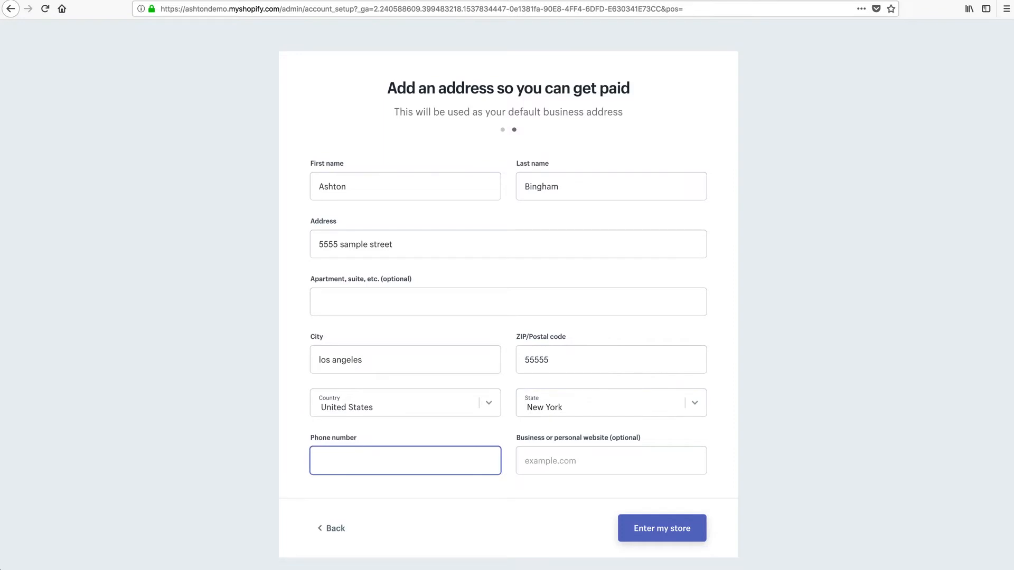
text(5555555555)
click(667, 541)
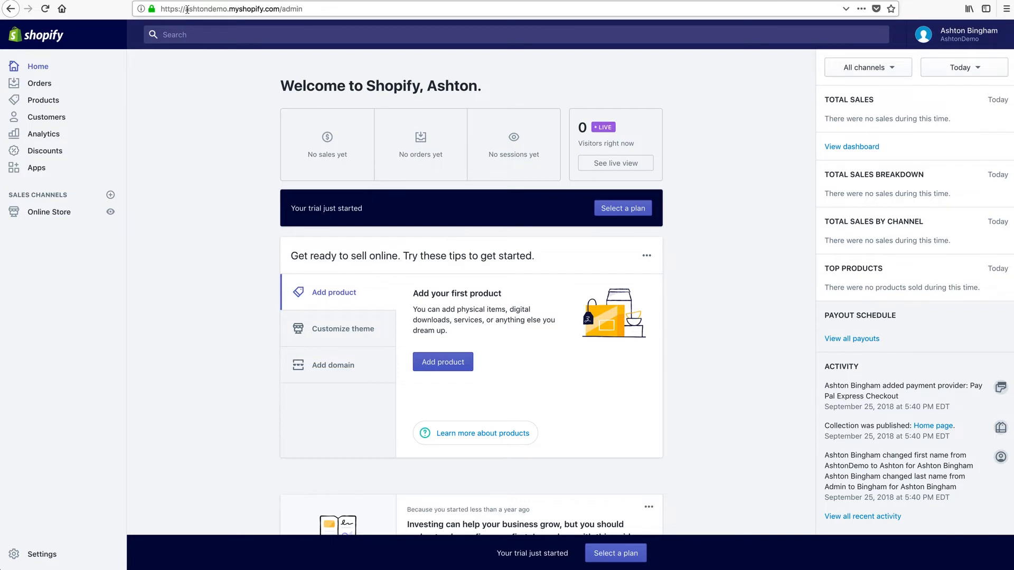
Highlight the store's myshopify.com domain in the browser address bar.
click(186, 9)
click(186, 8)
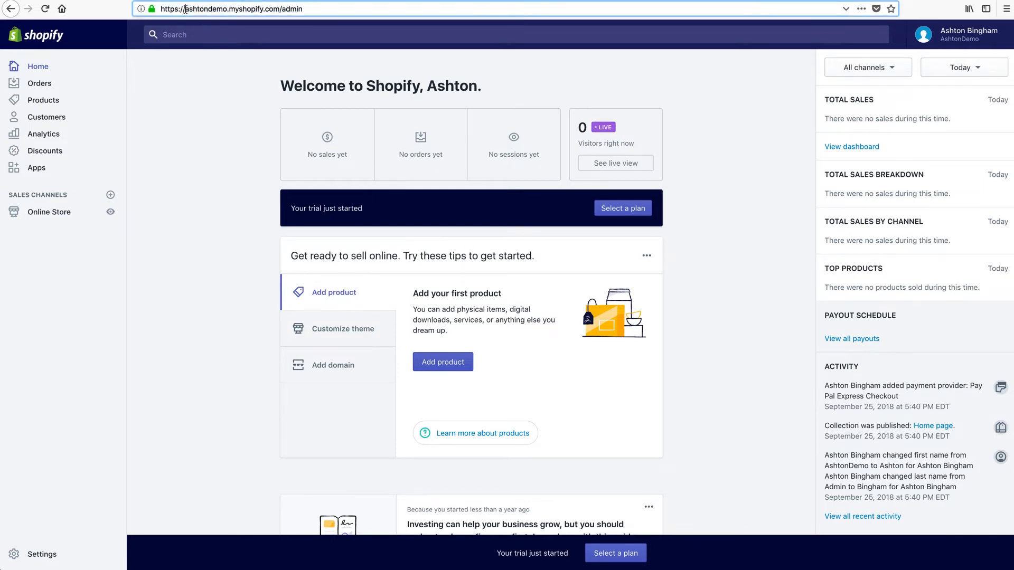
drag(186, 9, 280, 9)
key(super+c)
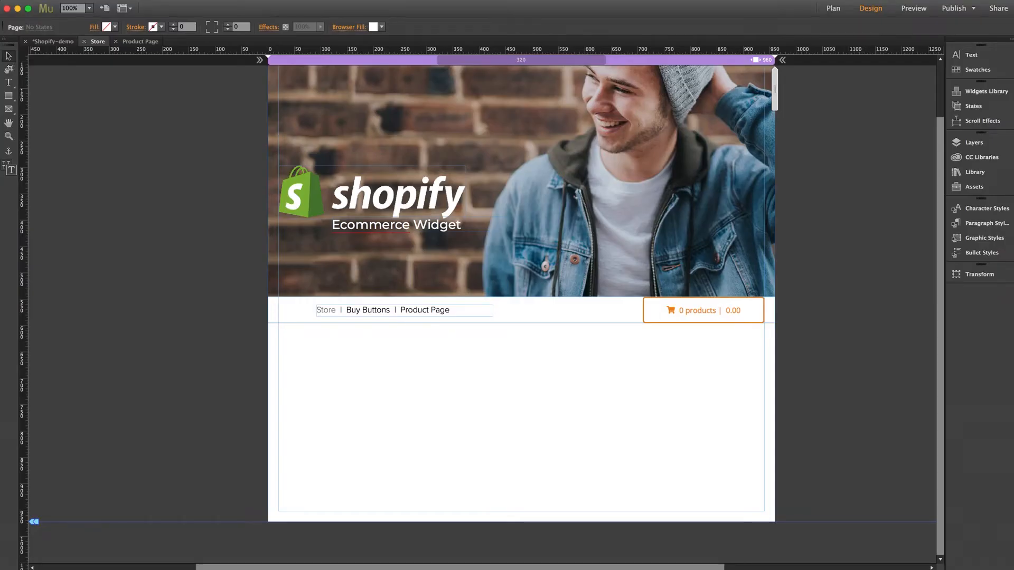
Replace the Cart widget's Store Domain with the pasted myshopify domain and close its options.
click(704, 315)
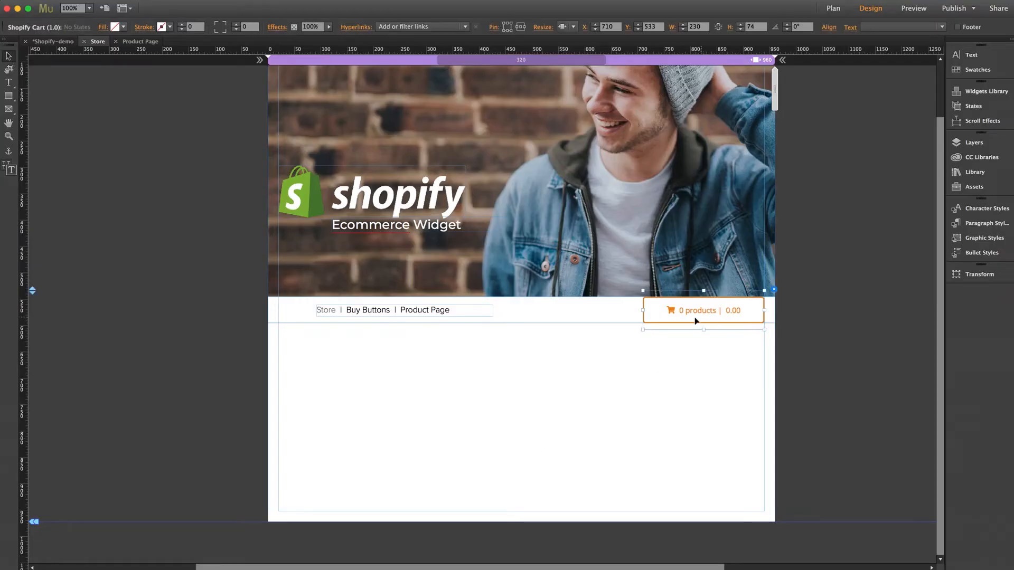
click(775, 290)
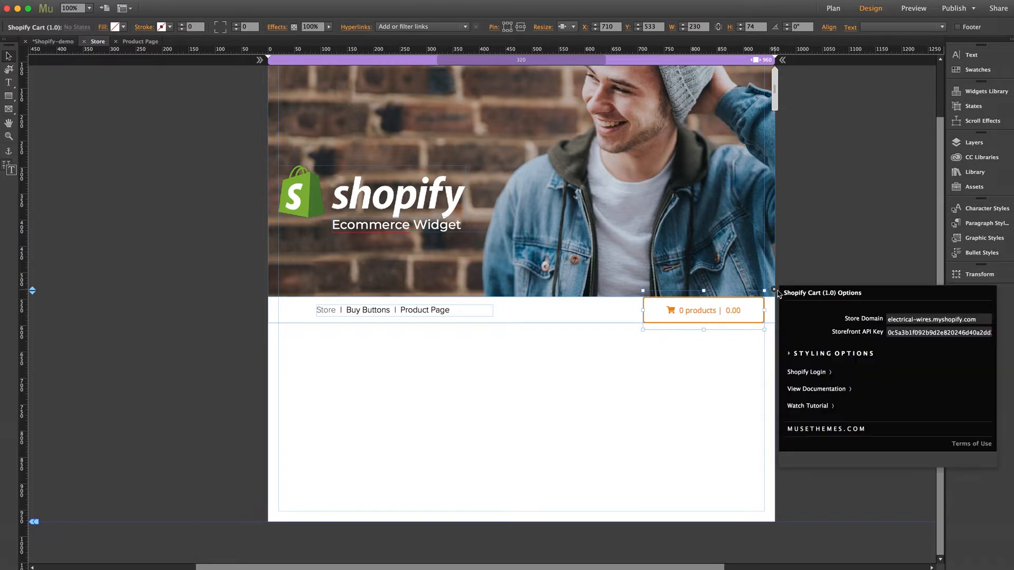
click(901, 320)
key(super+a)
key(super+v)
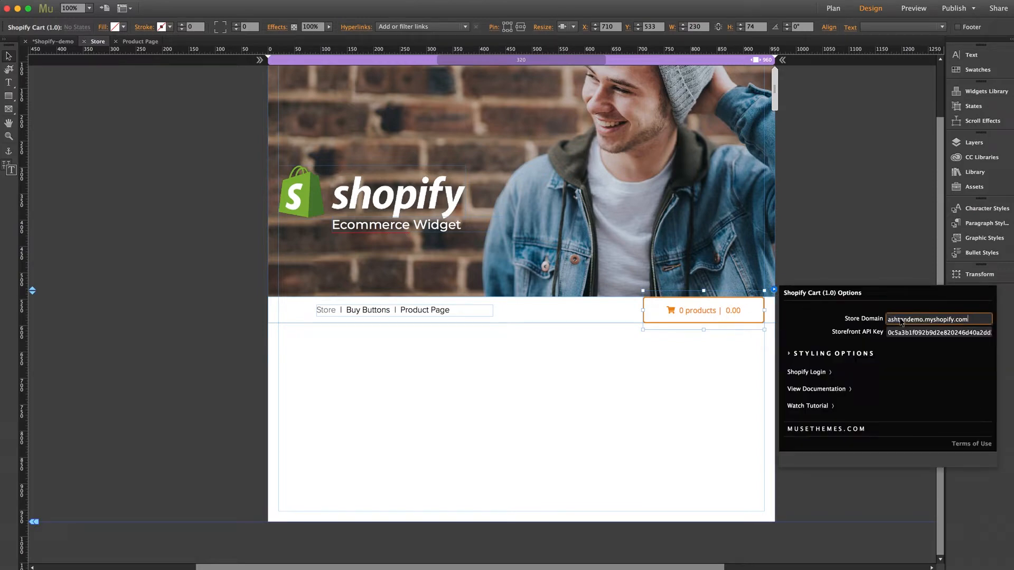
key(Return)
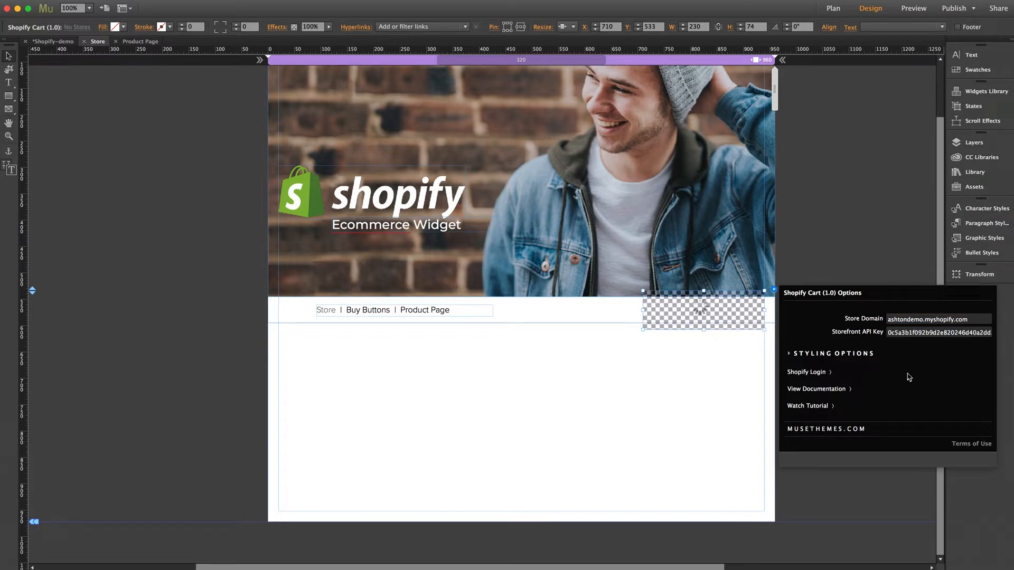
click(537, 370)
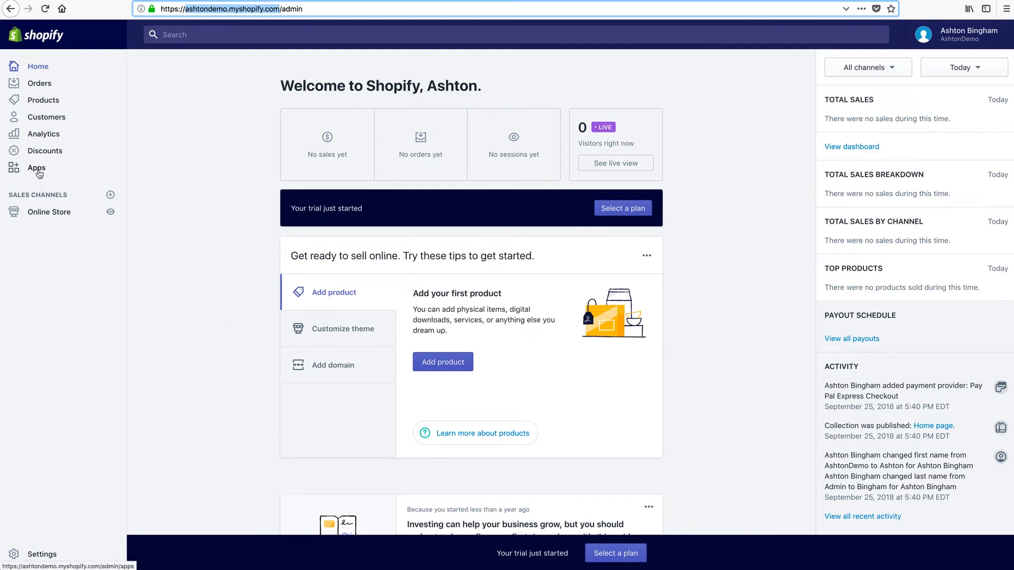
Start a new private app named AshtonDemo and fill in its contact email.
click(37, 168)
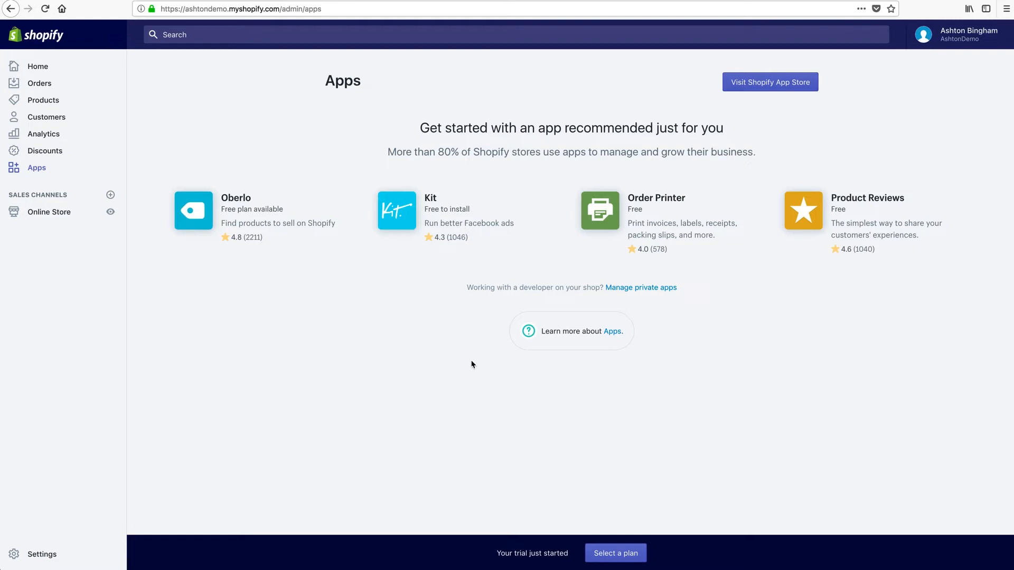
click(648, 289)
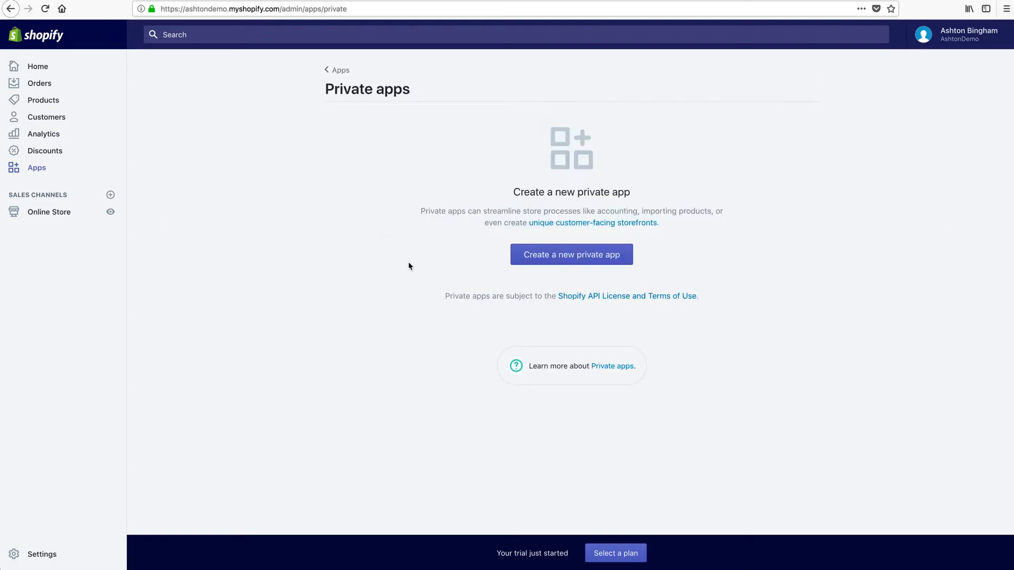
click(572, 258)
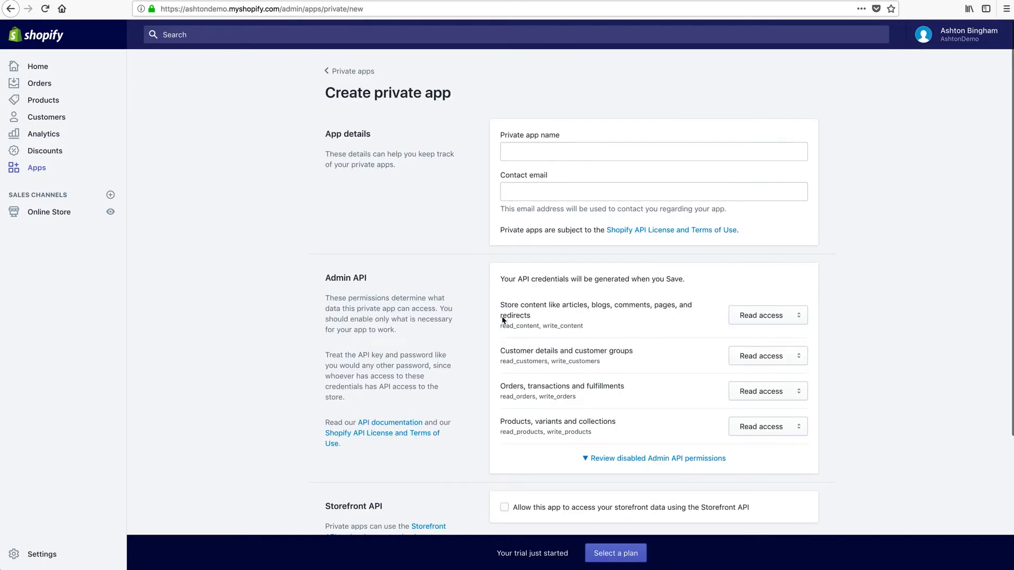
click(528, 151)
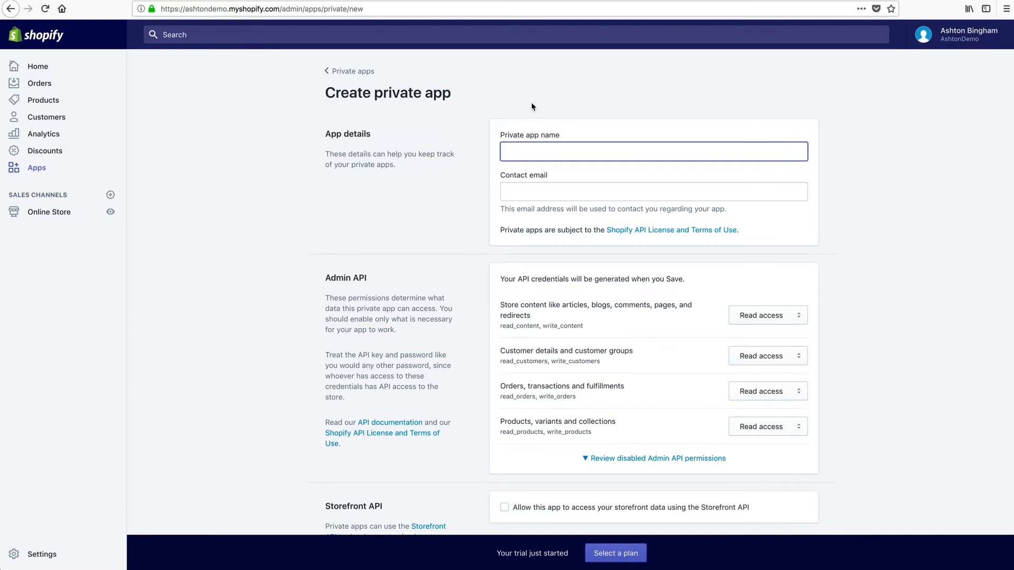
text(AshtonDemo)
key(Tab)
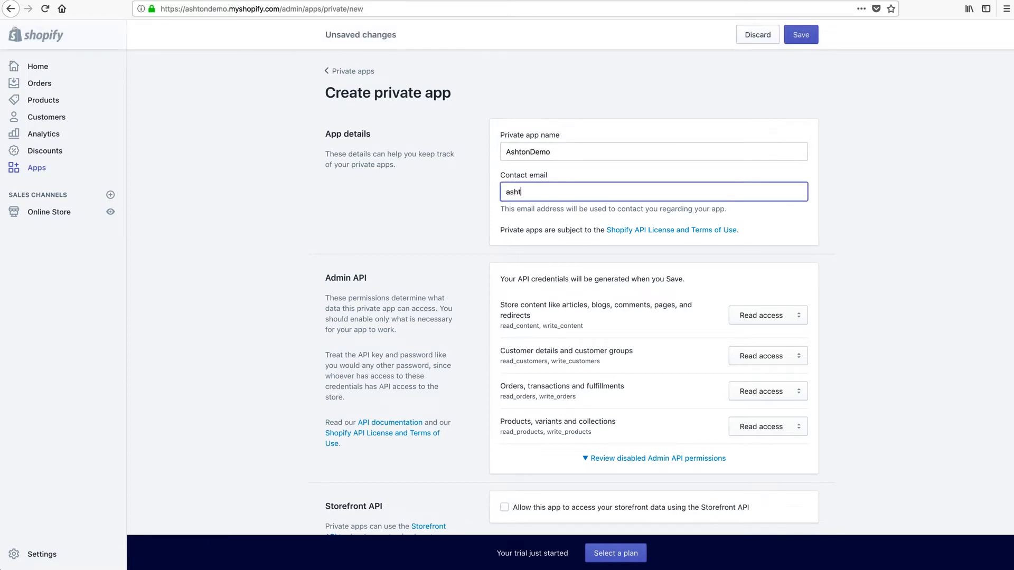
click(448, 230)
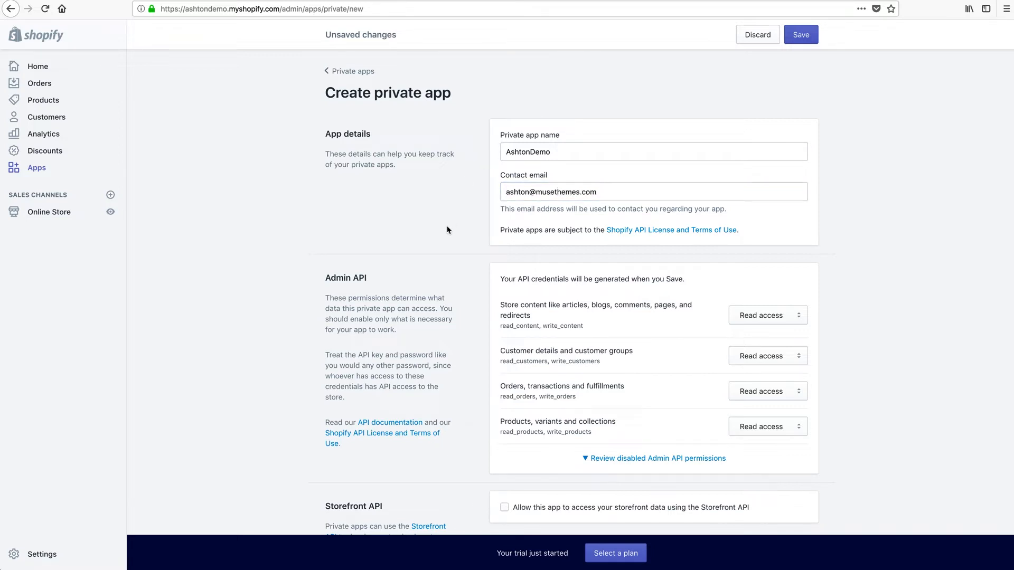
Give the app read and write access to store content, customer details, orders and products.
scroll(650, 319, down, 3)
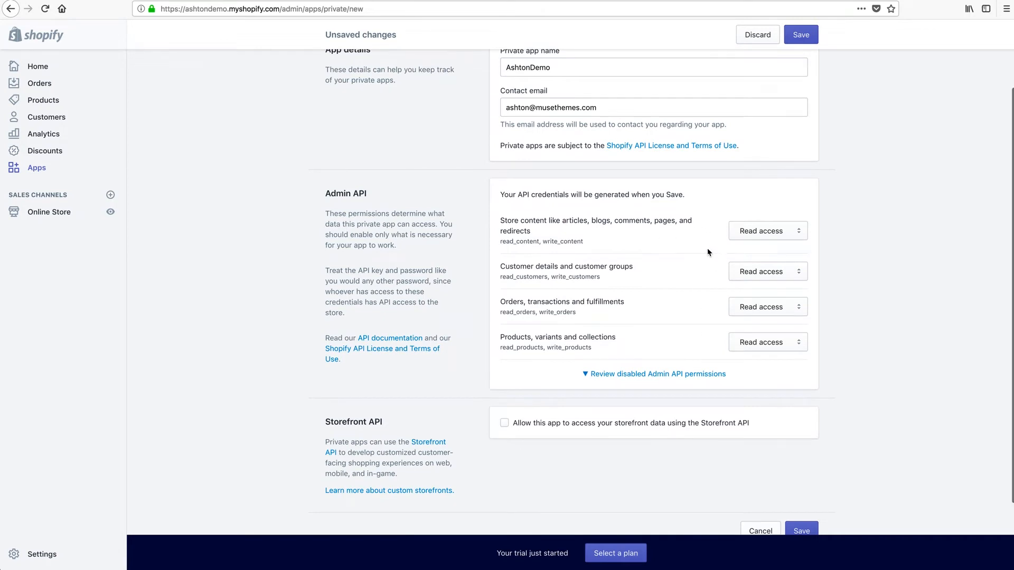
click(801, 235)
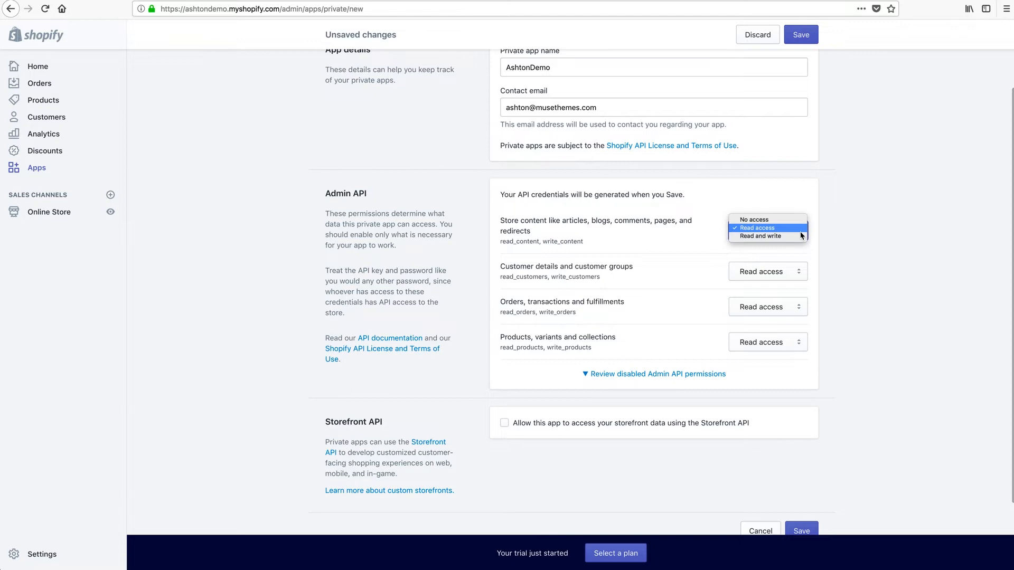
click(755, 236)
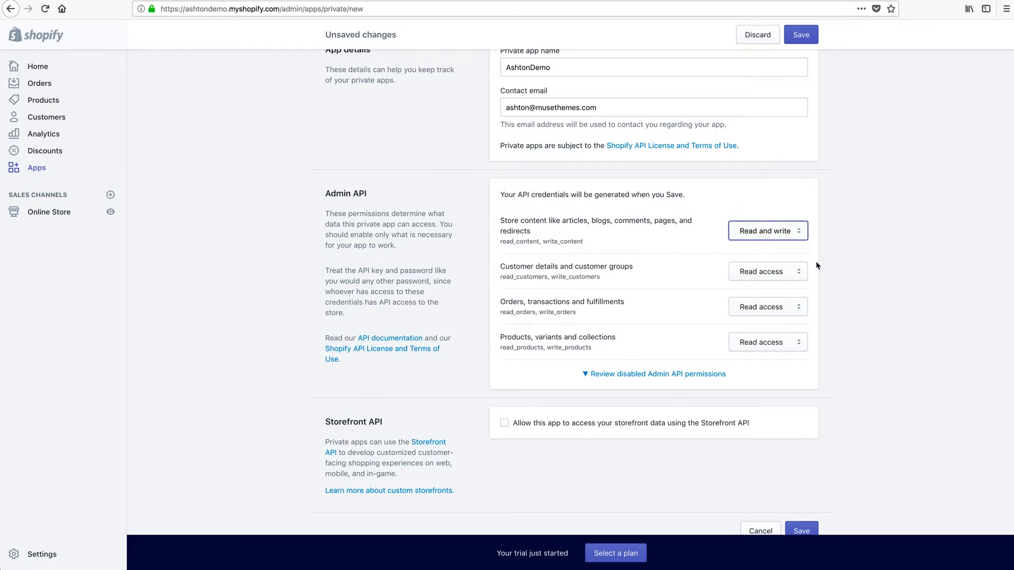
click(797, 270)
click(783, 279)
click(795, 307)
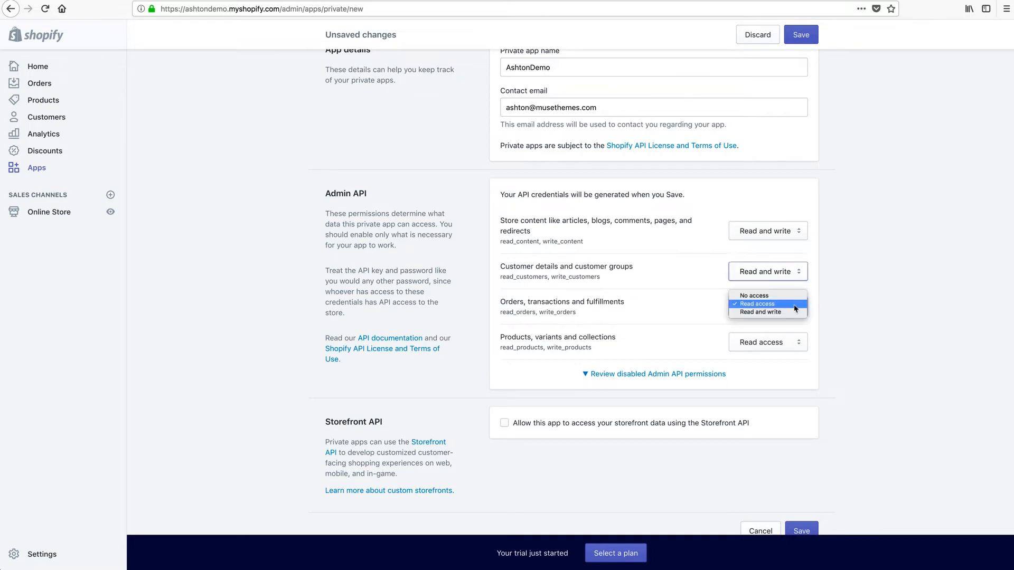
click(795, 312)
click(800, 346)
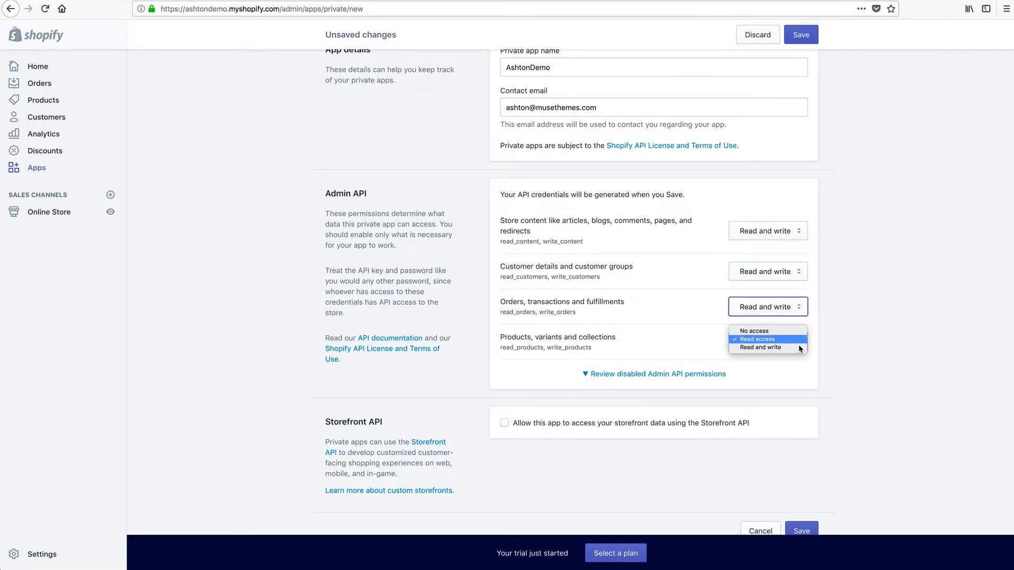
click(771, 348)
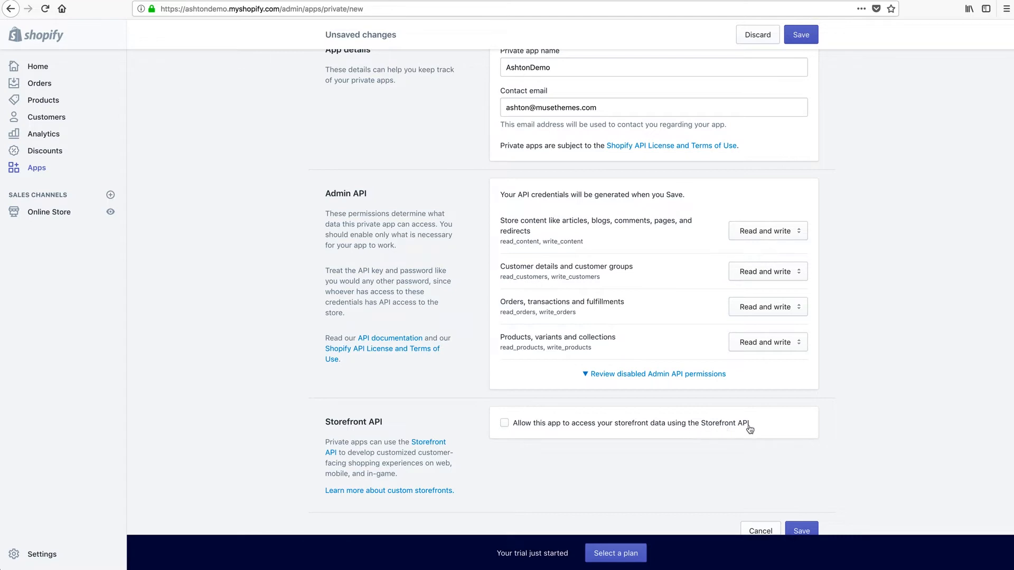
Allow the app Storefront API access to storefront data and save it.
click(504, 423)
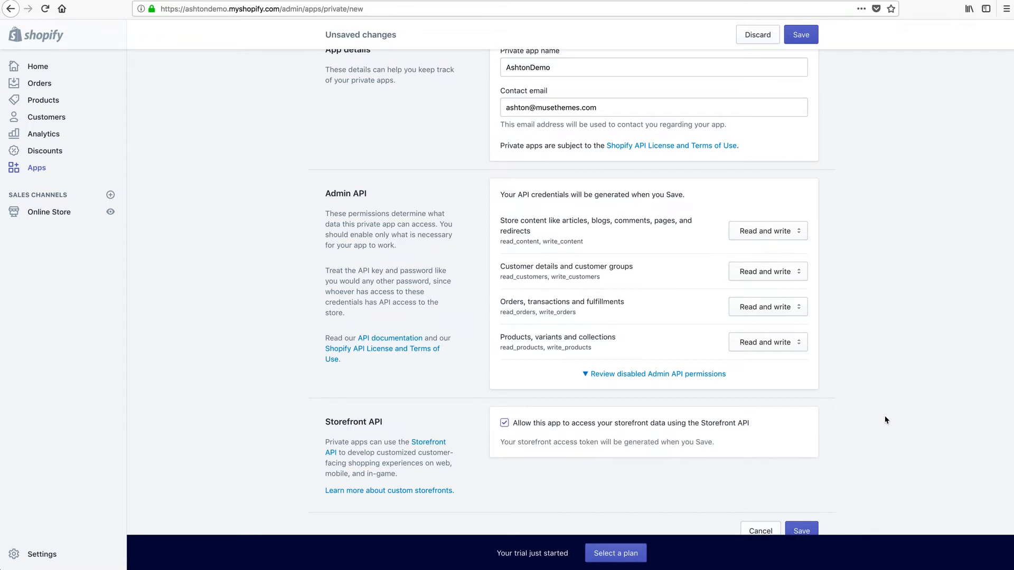
scroll(885, 420, down, 3)
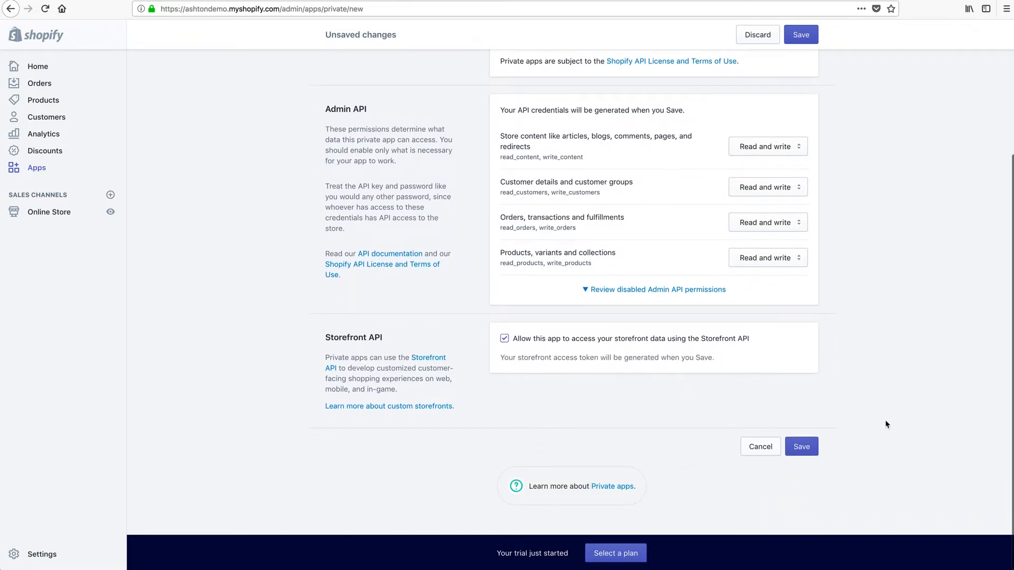
click(803, 447)
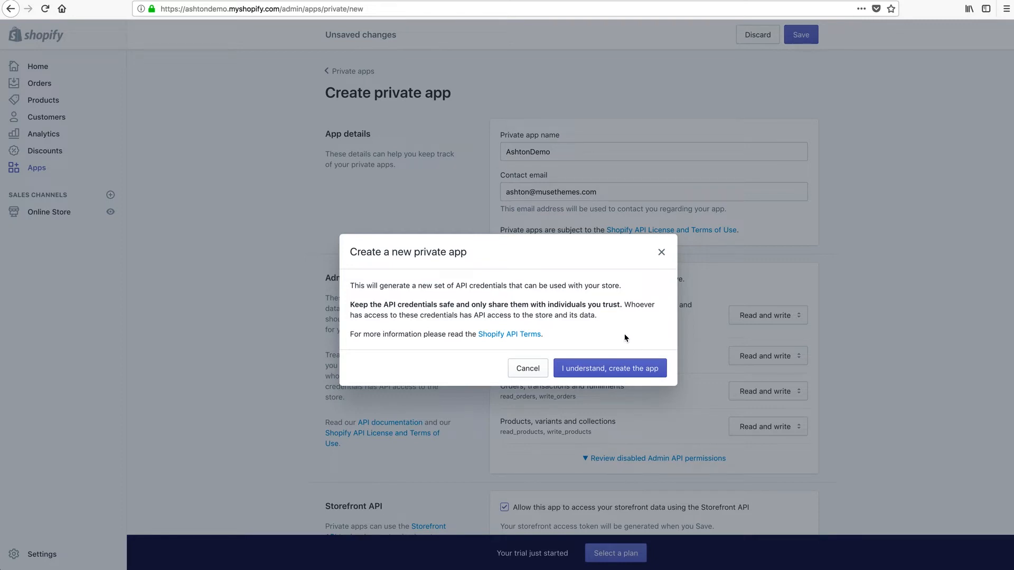
Confirm creating the AshtonDemo app and highlight its Storefront access token.
click(611, 366)
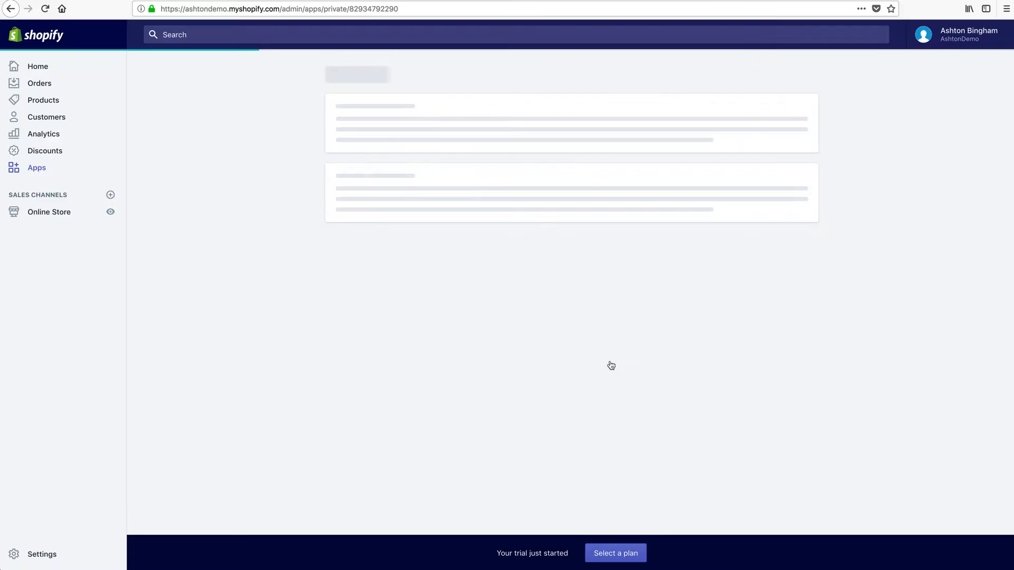
scroll(860, 425, down, 10)
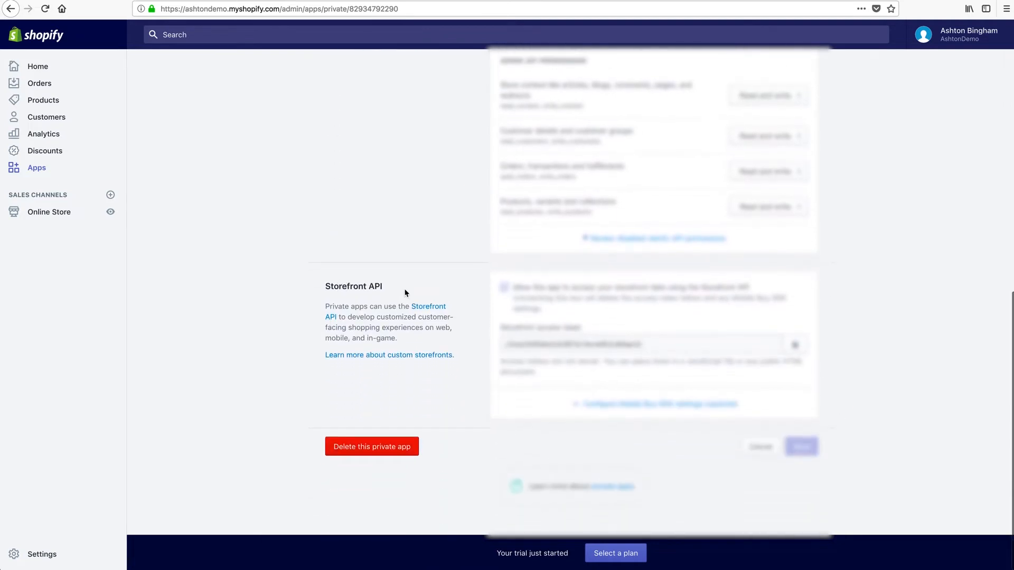
drag(505, 344, 641, 345)
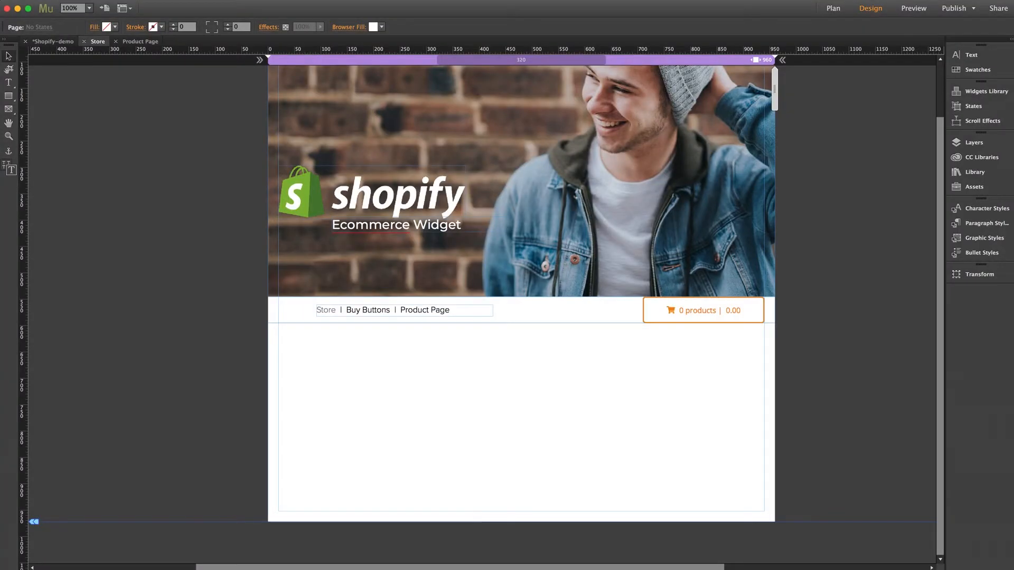
Paste the copied Storefront access token into the Cart widget's Storefront API Key option.
click(745, 317)
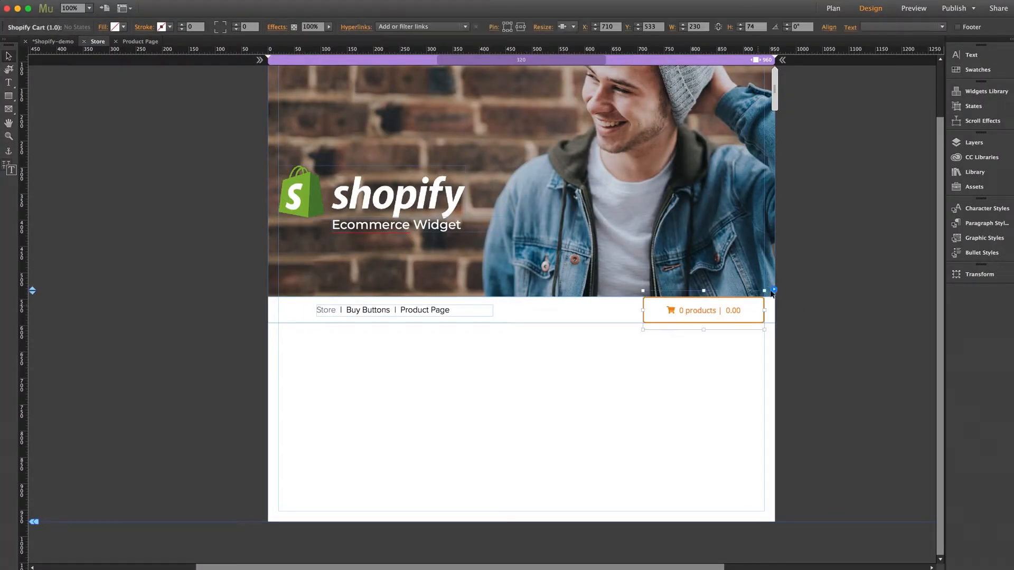
click(773, 290)
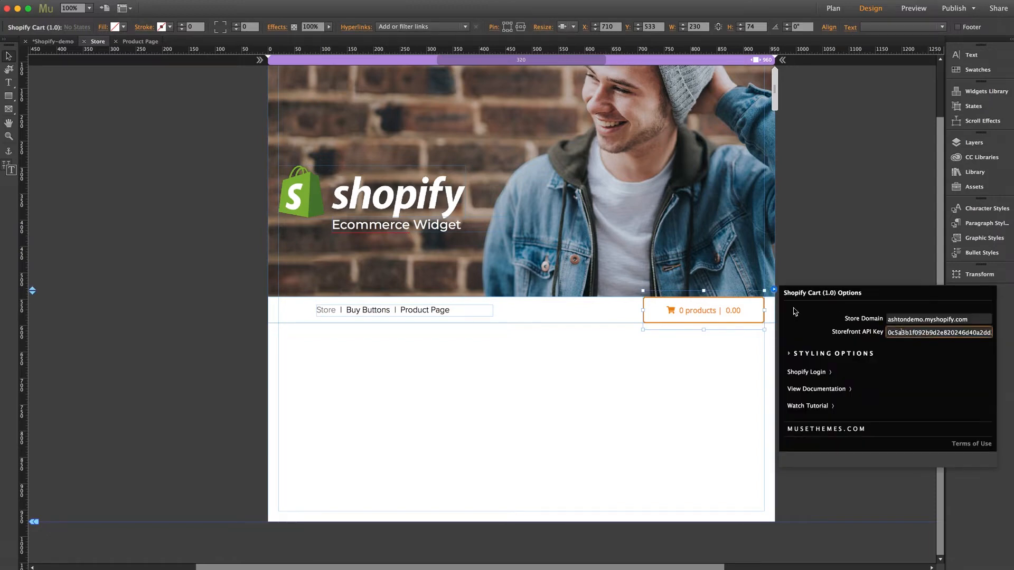
key(super+a)
key(super+v)
key(Return)
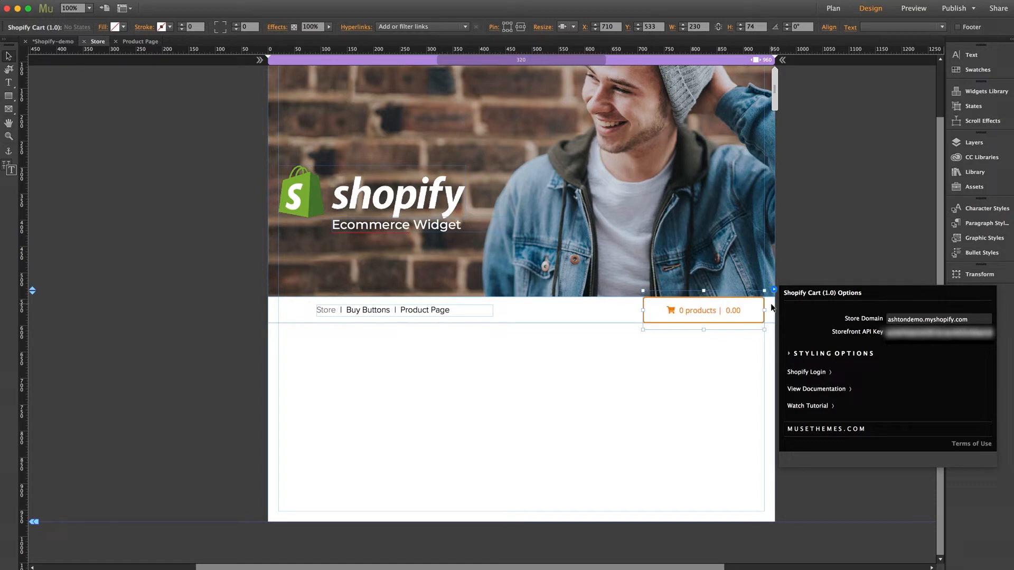
click(674, 376)
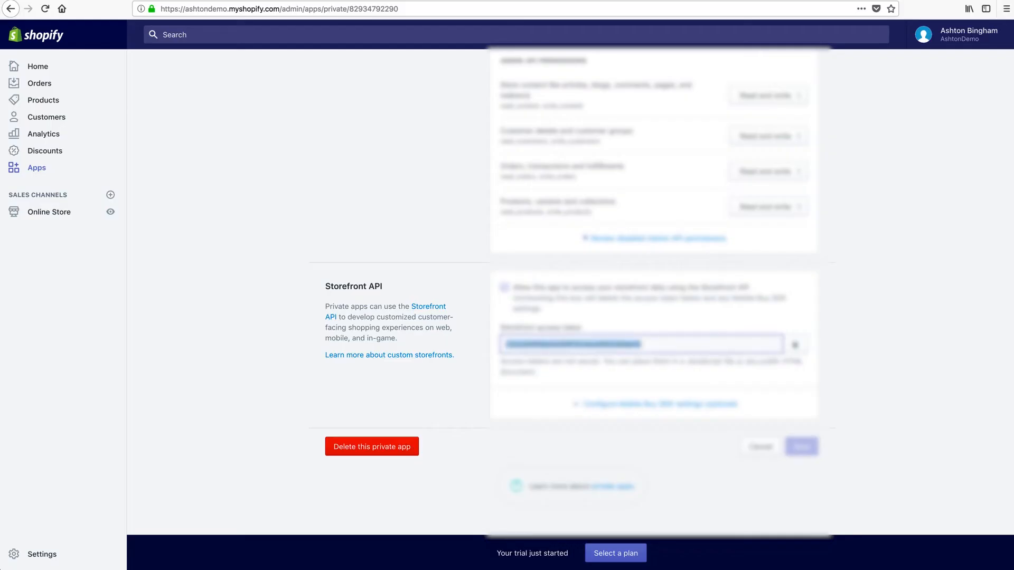
Leave the AshtonDemo private app page for the store's empty Products list.
click(267, 257)
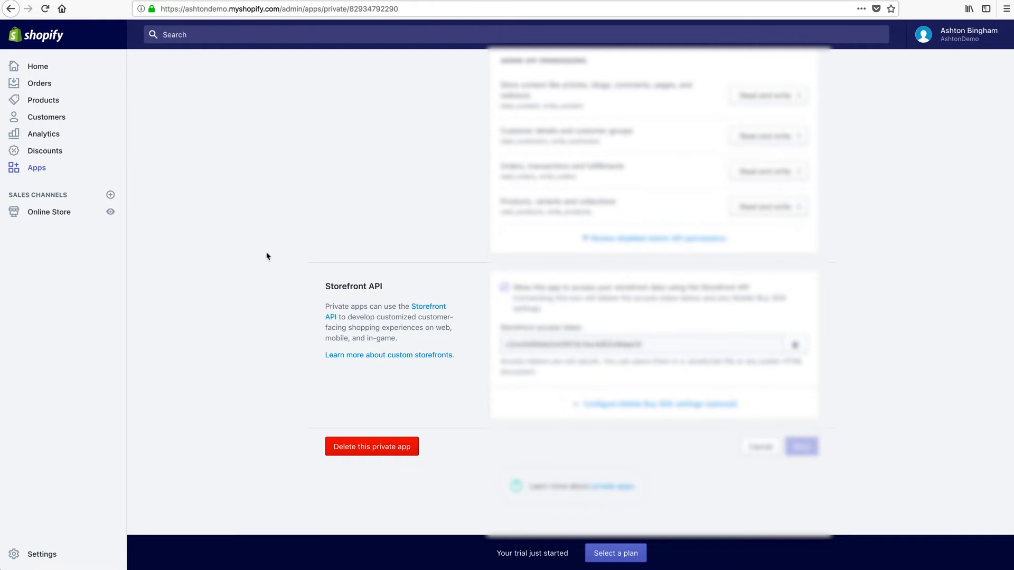
scroll(267, 256, up, 10)
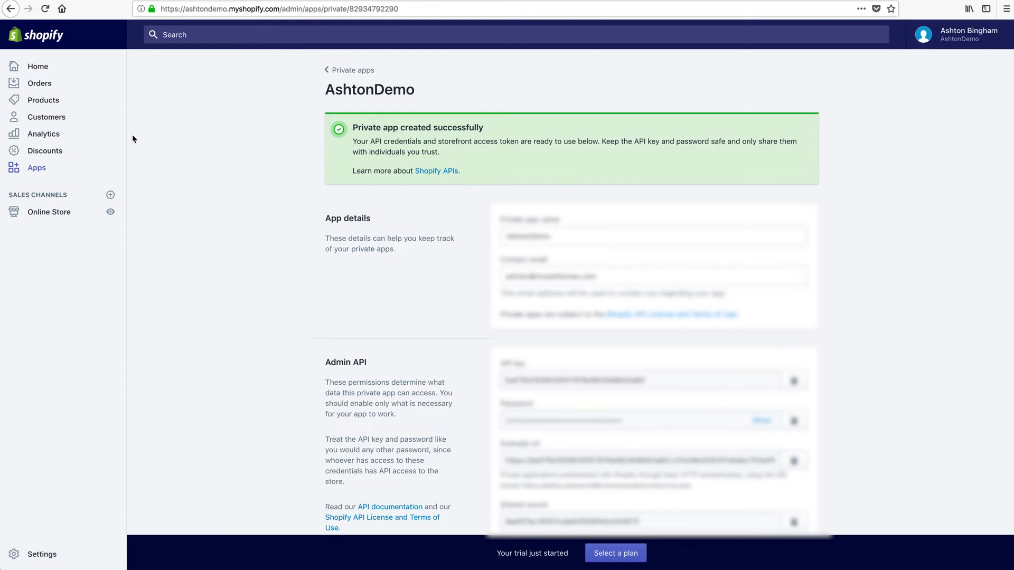
click(40, 100)
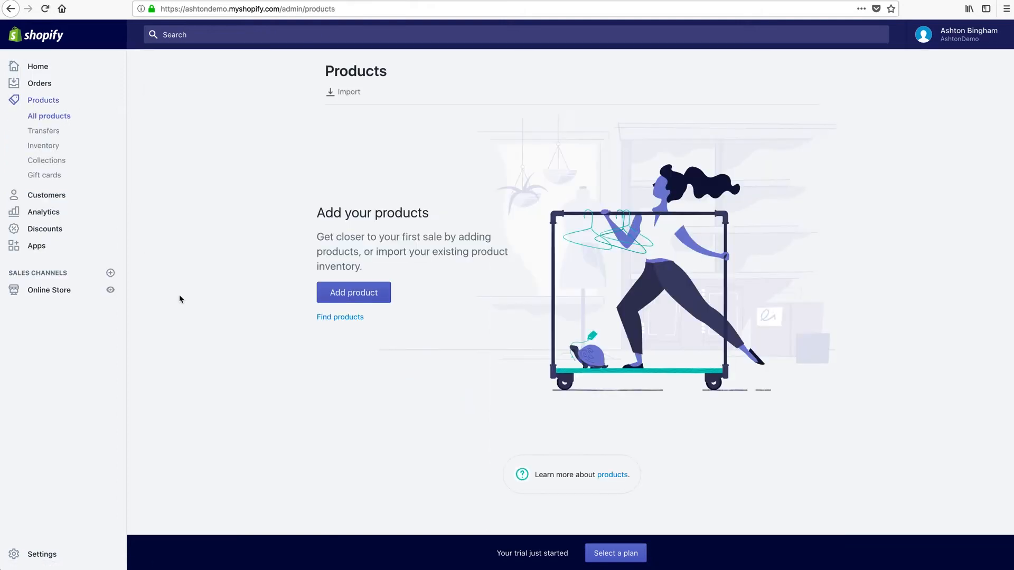
Add a new product titled 'Black Hat' described as 'Black baseball cap. One size fits all.'.
click(354, 294)
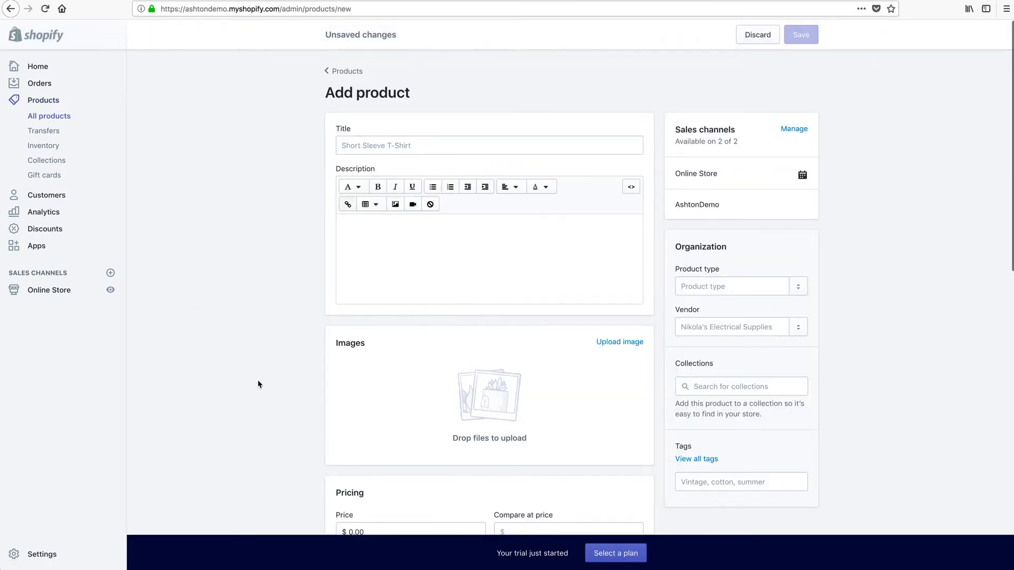
click(373, 147)
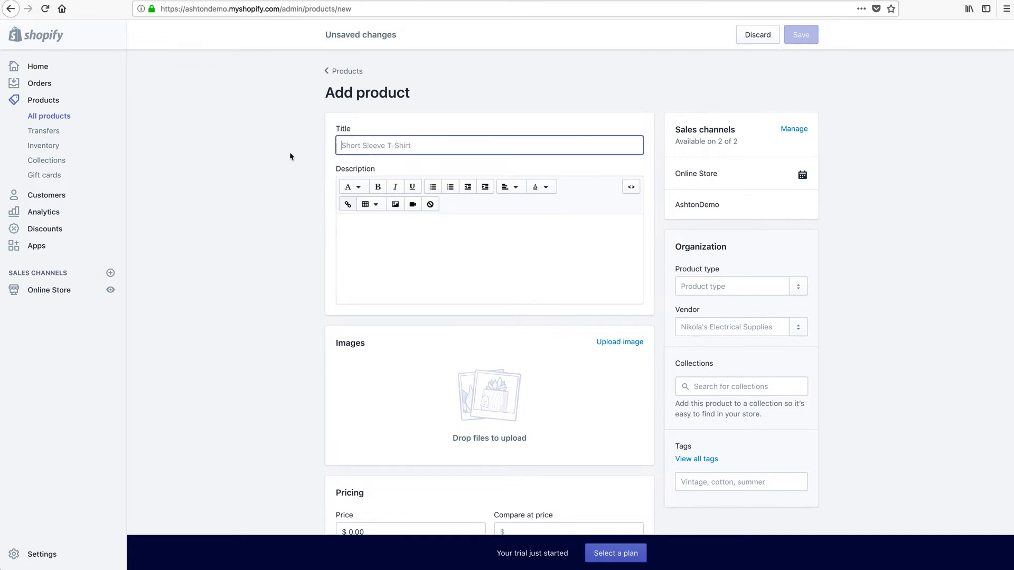
text(Black Hat)
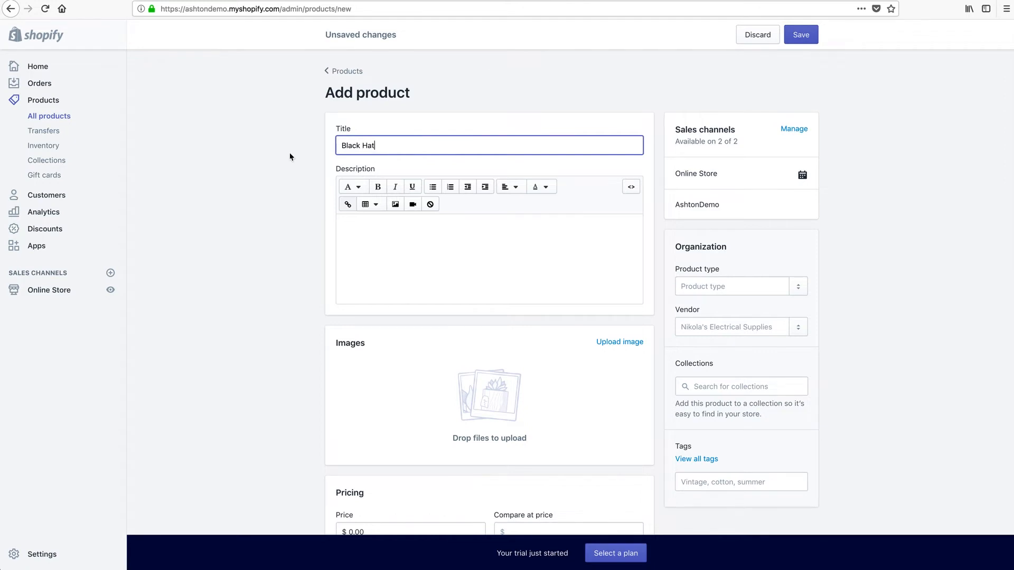
click(394, 241)
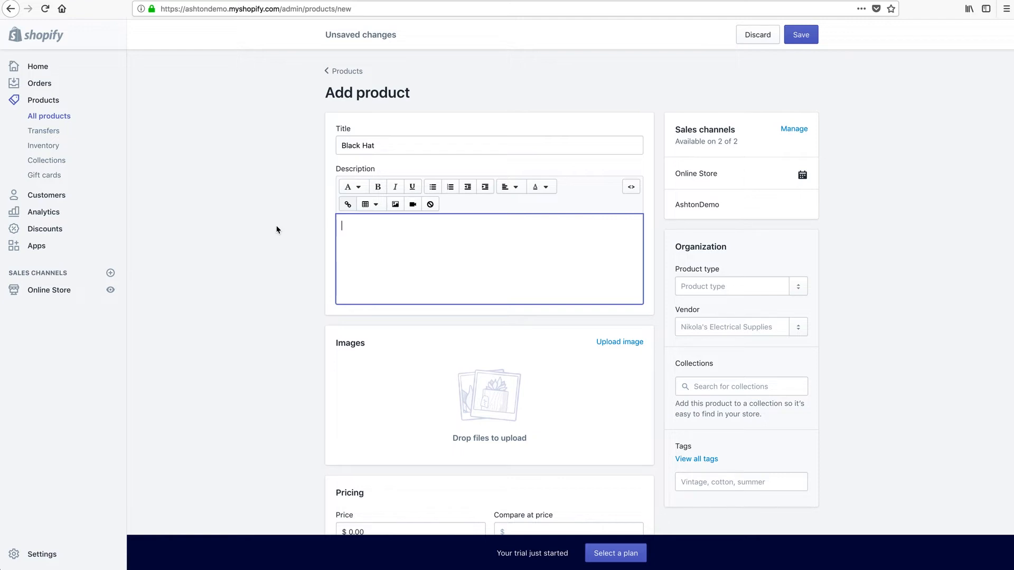
text(Black baseball cap. One size fits all.)
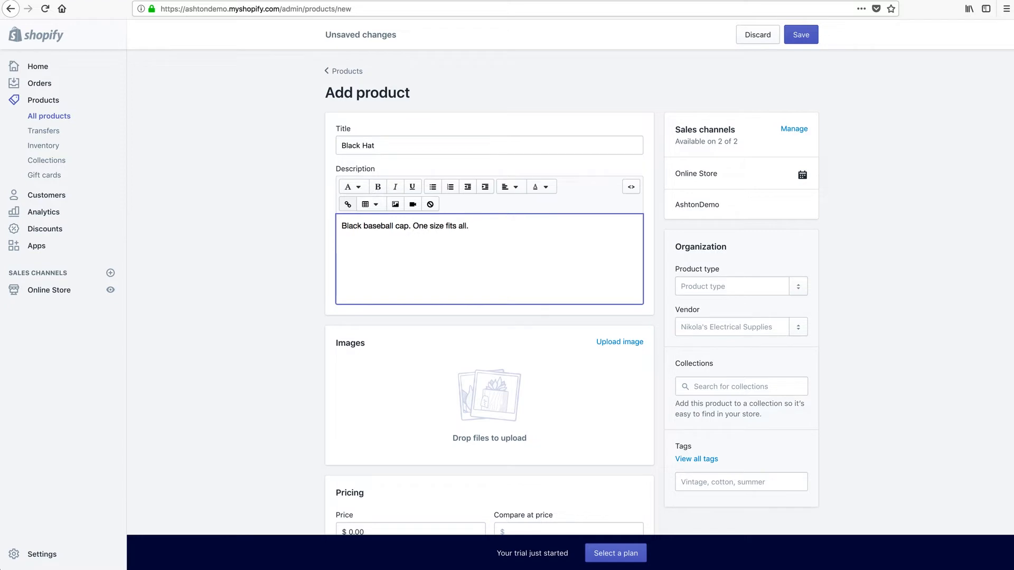
click(273, 249)
Upload the black hat photo shopify-img-black-hat.jpg as the product image.
scroll(273, 256, down, 3)
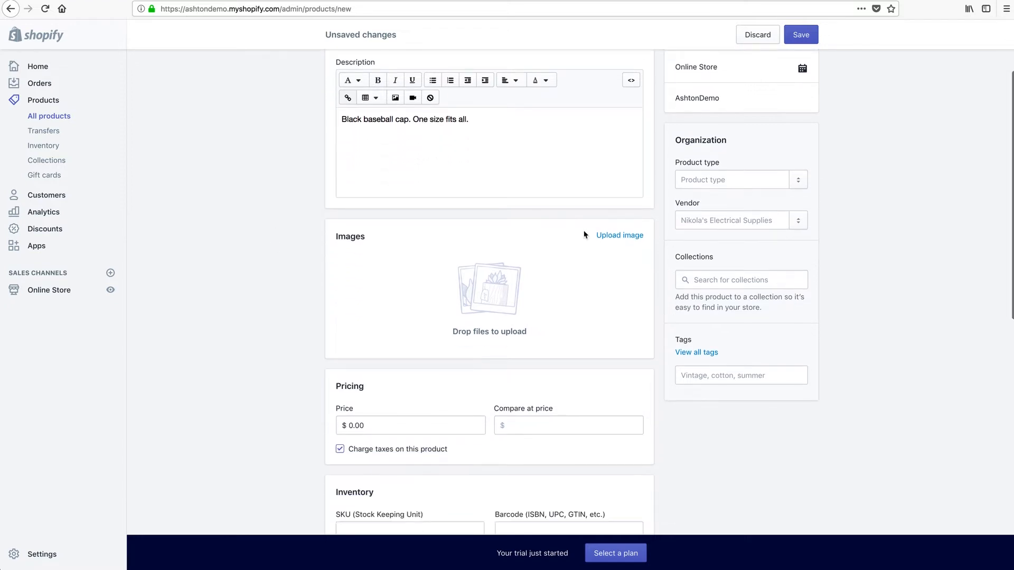
click(613, 236)
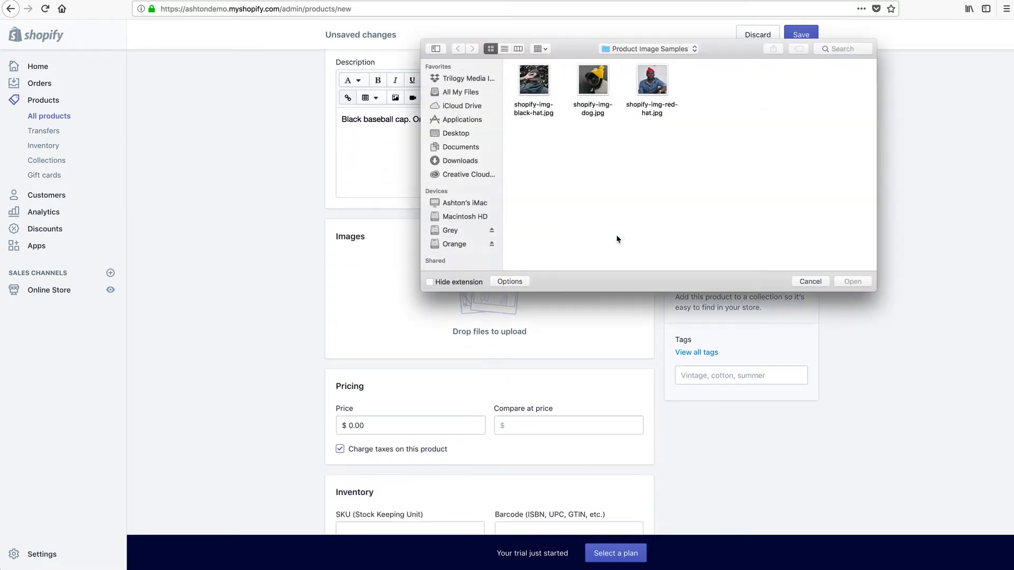
click(534, 85)
click(853, 283)
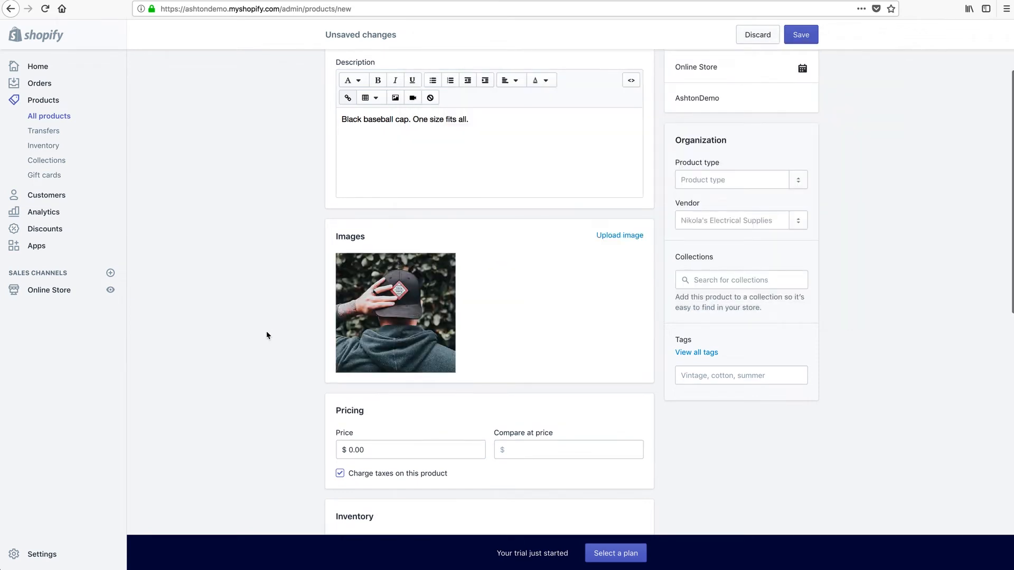
Set the price to $19.99 and save the product.
scroll(258, 336, down, 5)
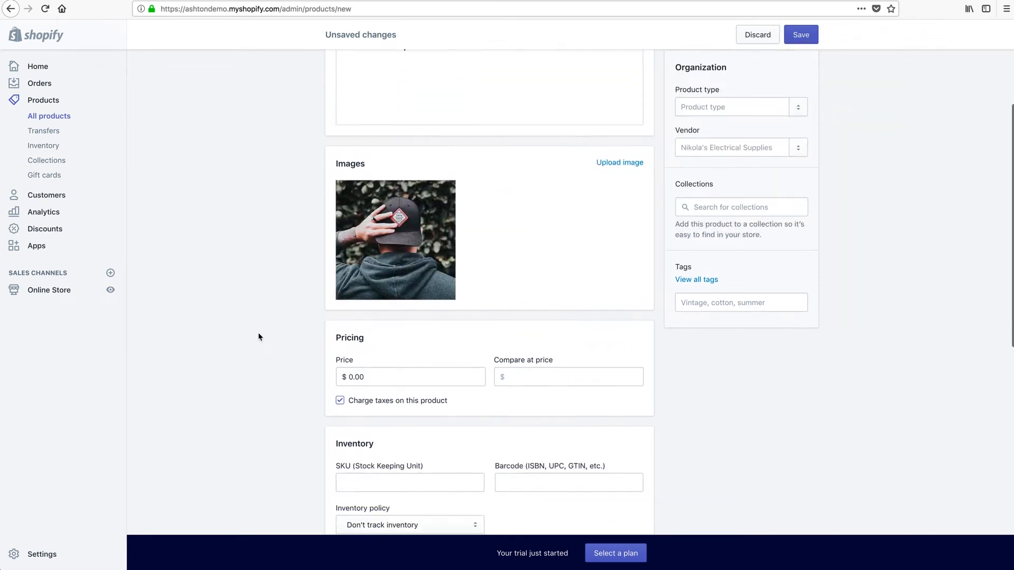
click(361, 272)
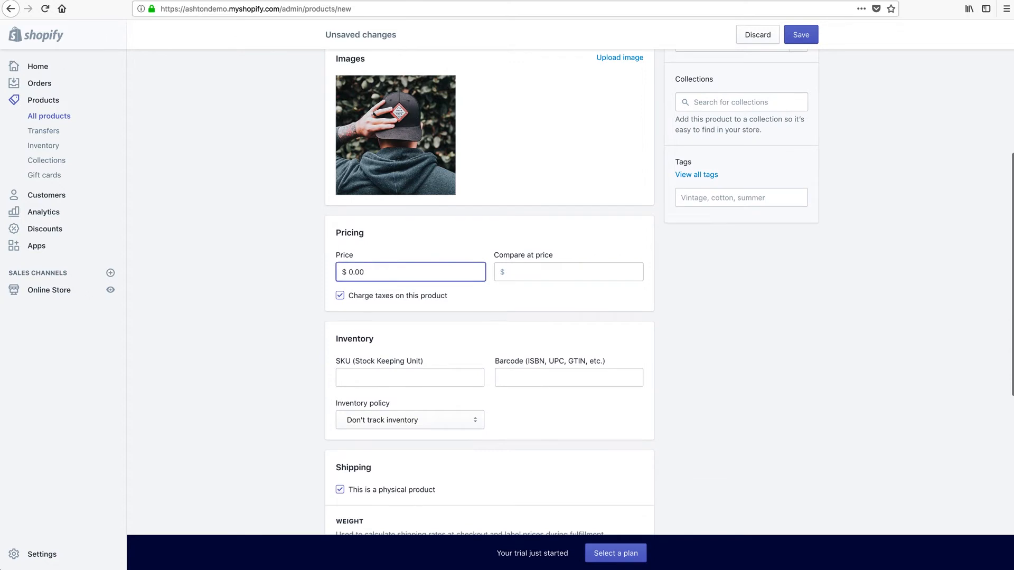
text(19.99)
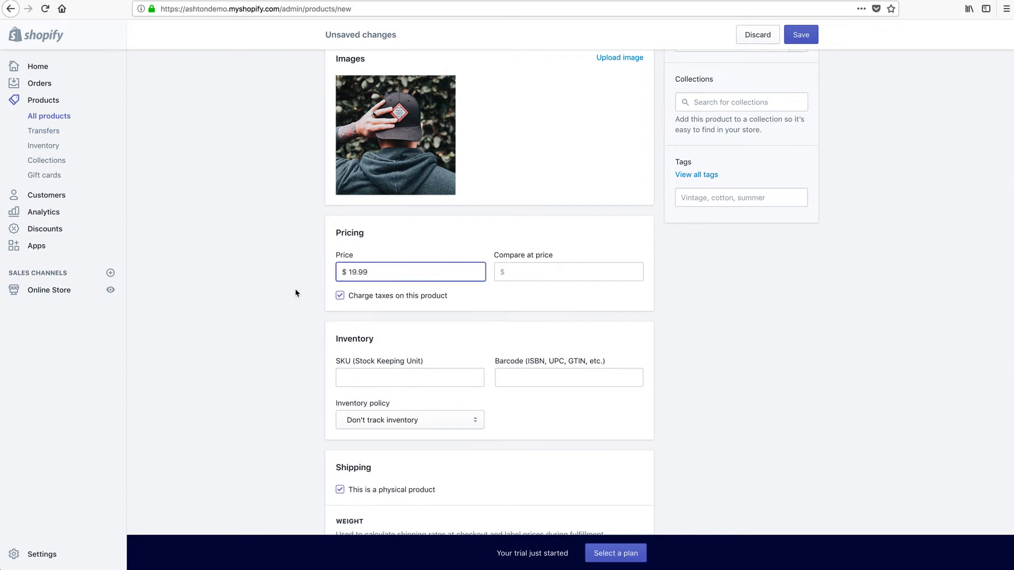
click(262, 301)
scroll(261, 313, down, 1)
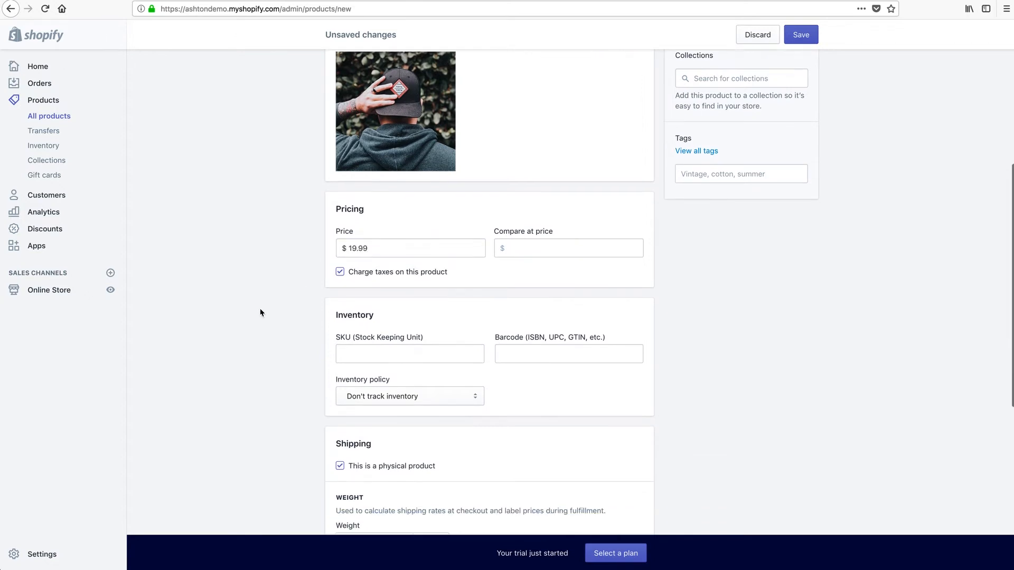
scroll(260, 313, up, 6)
click(800, 35)
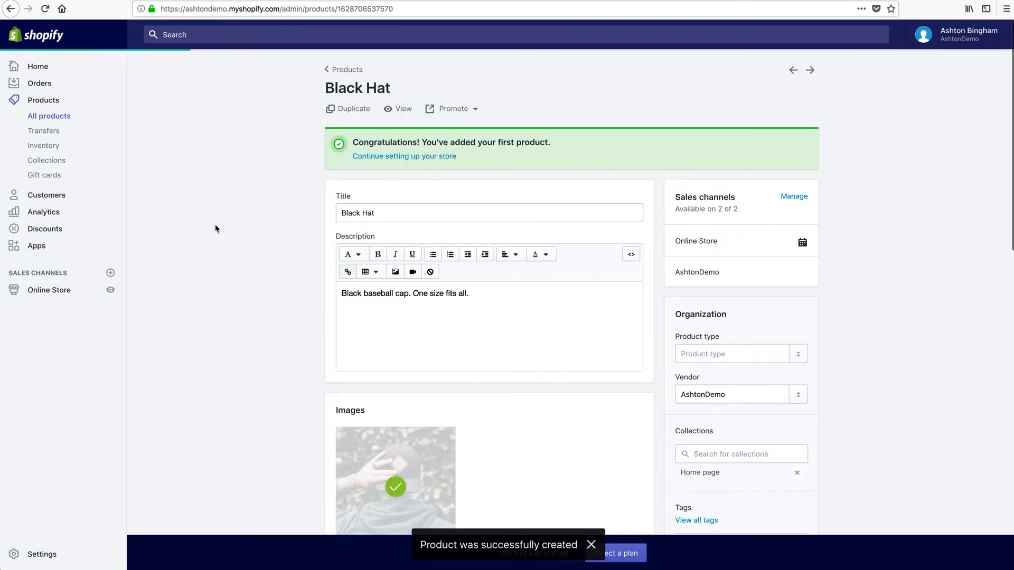
Duplicate the Black Hat product as 'Yellow Hat'.
click(354, 109)
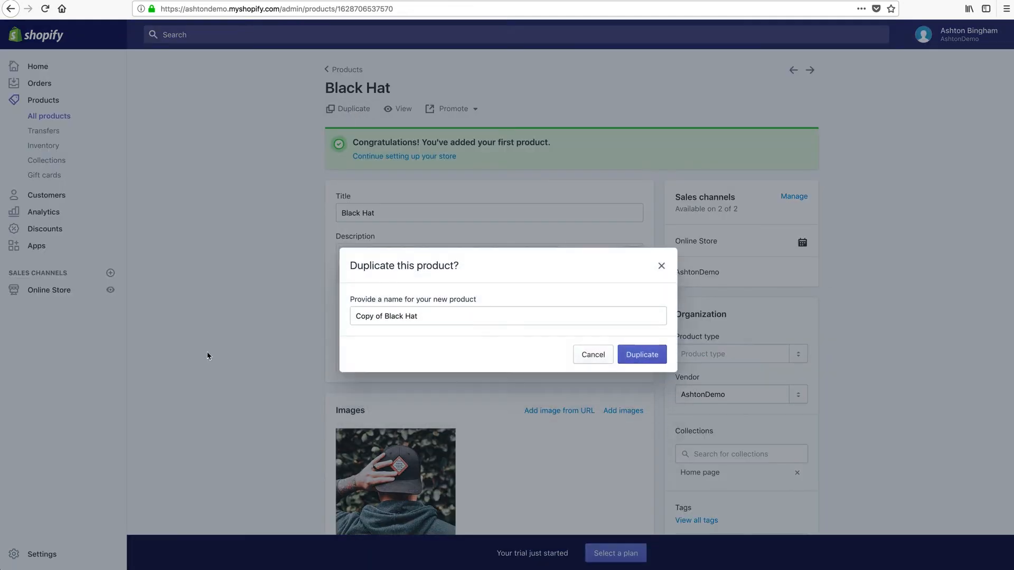
drag(403, 317, 320, 324)
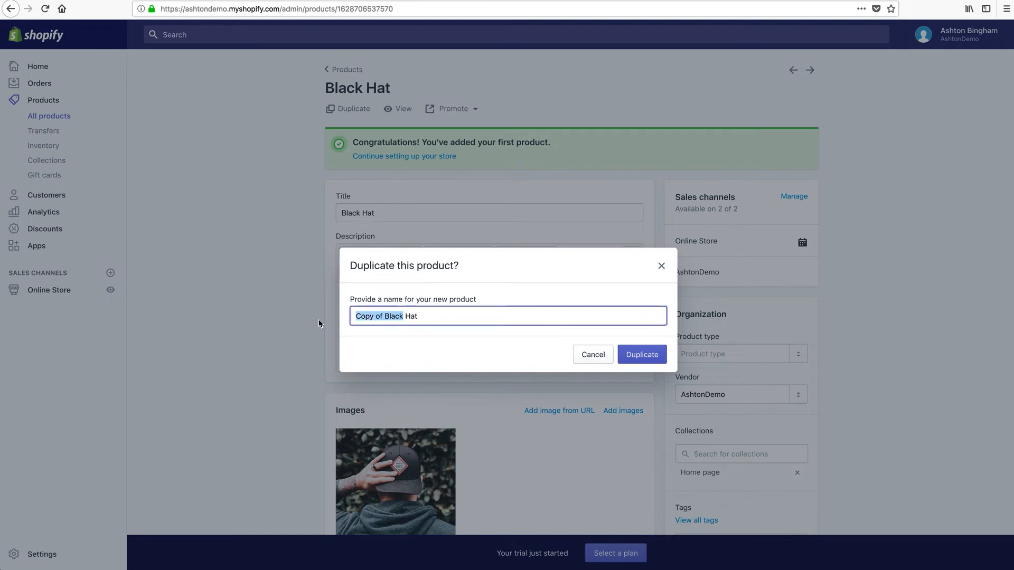
text(Yellow)
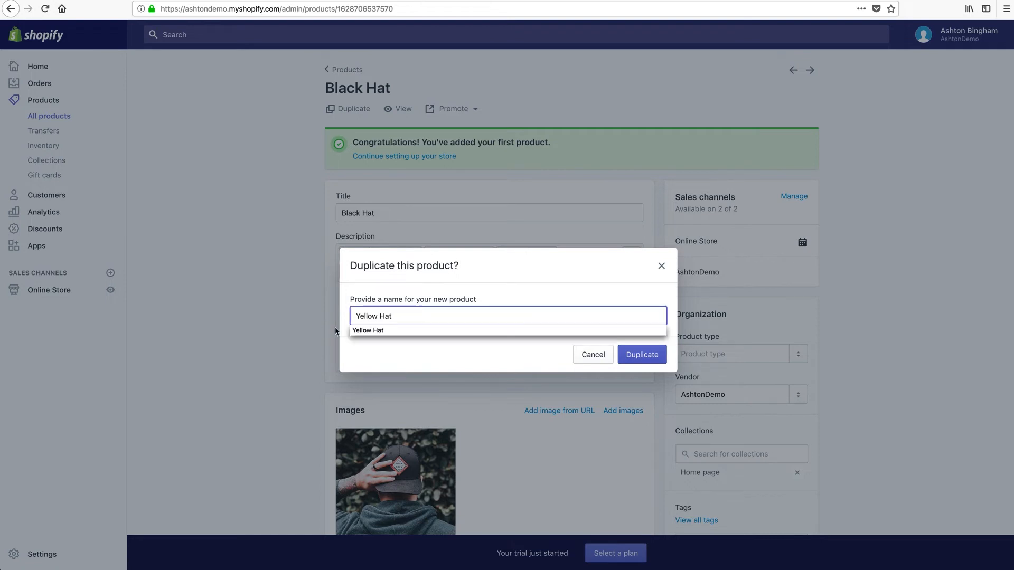
click(420, 350)
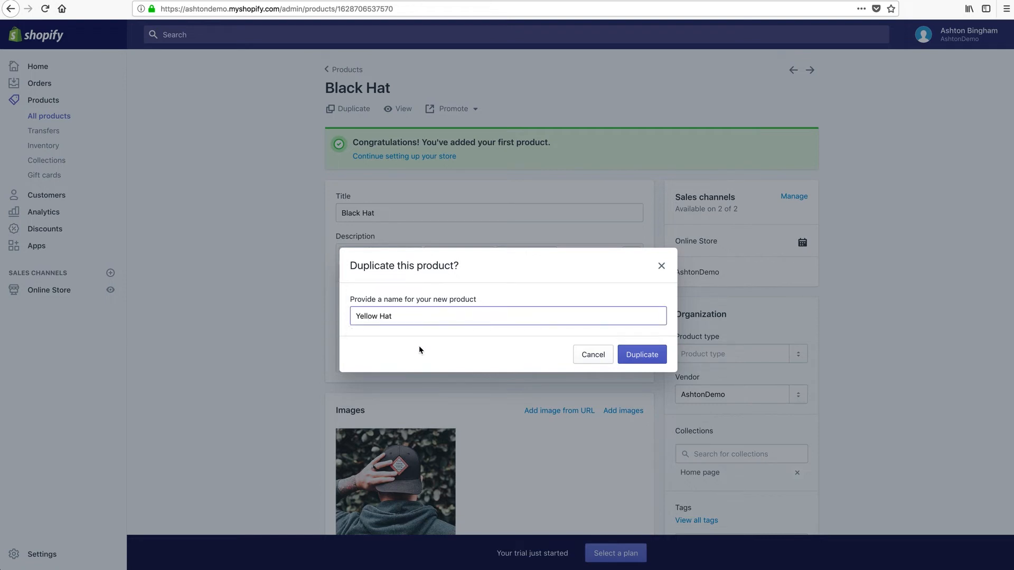
click(637, 361)
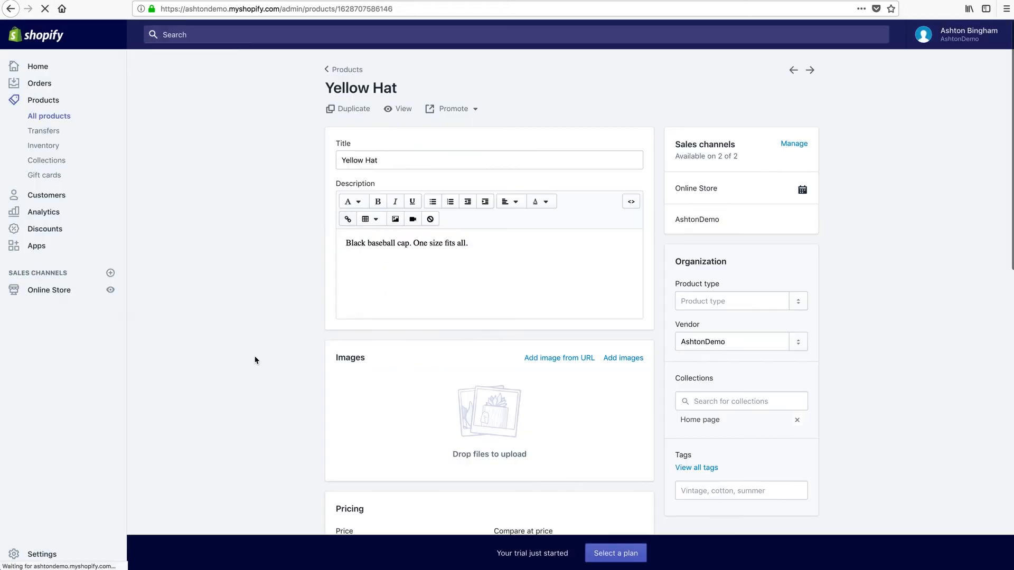
Change the description to 'Yellow hat. One size fits all.'.
double_click(353, 241)
text(Yellow)
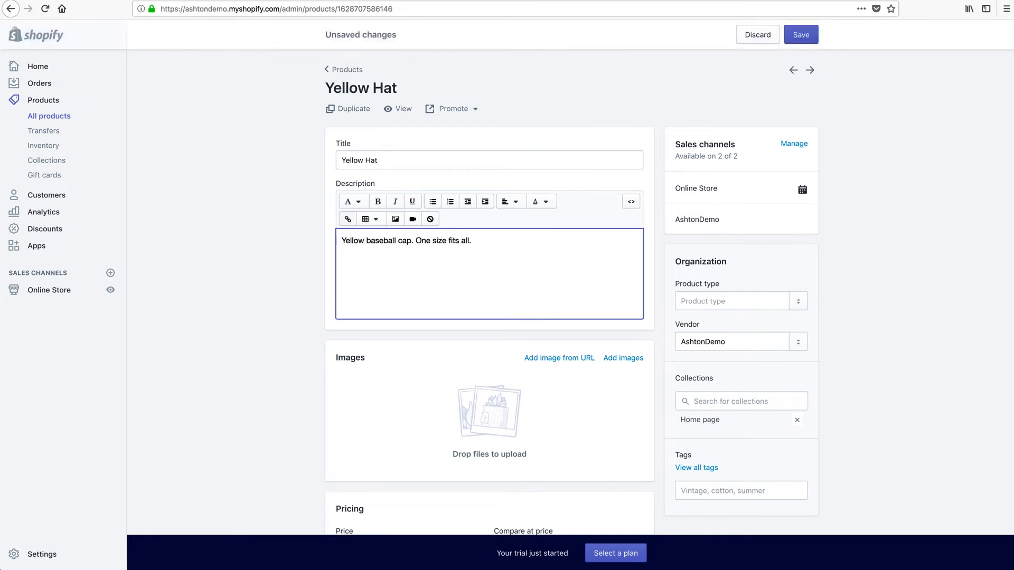
drag(414, 242, 366, 242)
text(hat)
Add the dog-in-yellow-beanie photo shopify-img-dog.jpg as the image and save the product.
click(623, 359)
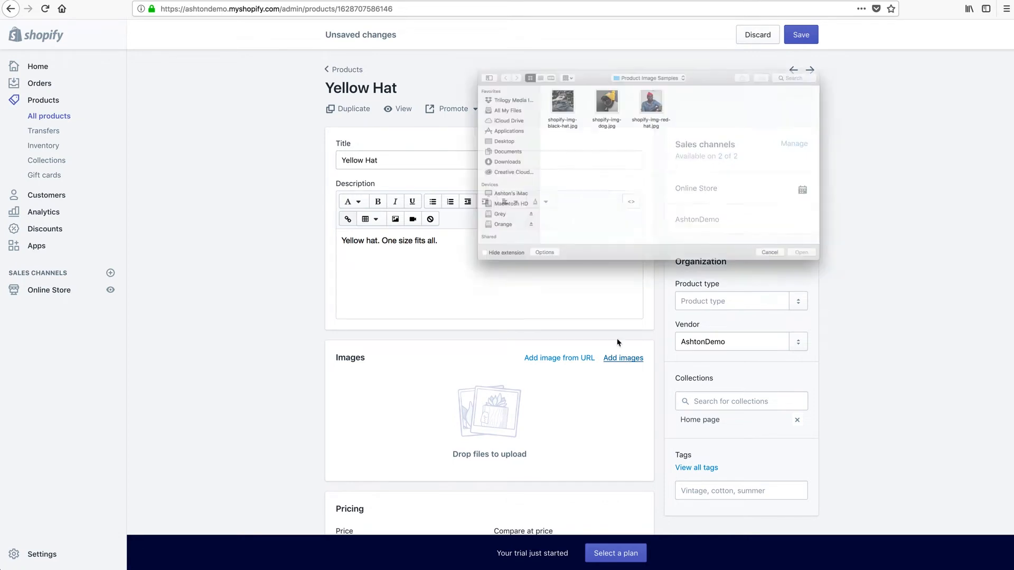
click(852, 282)
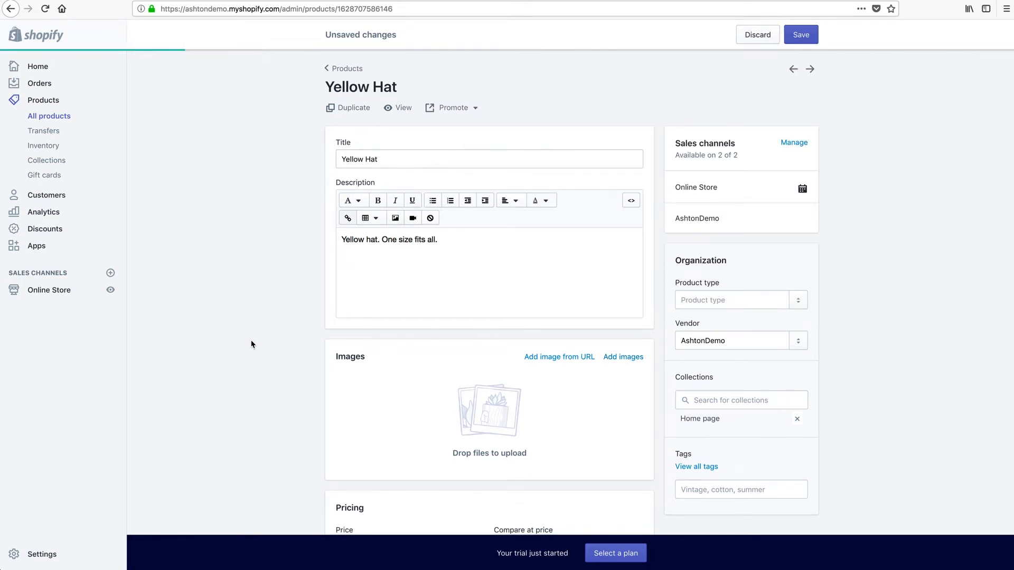
click(799, 33)
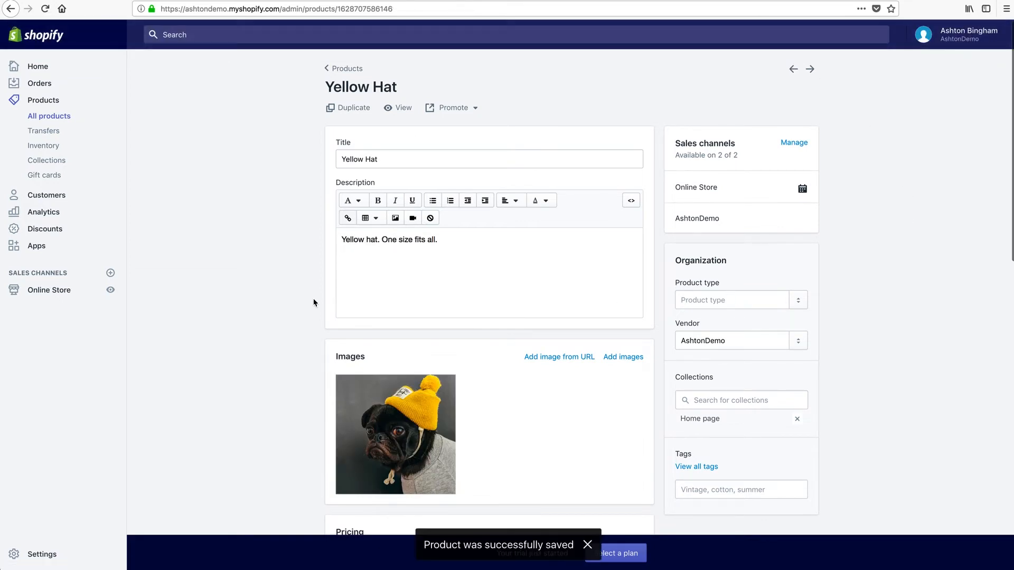
scroll(294, 306, down, 3)
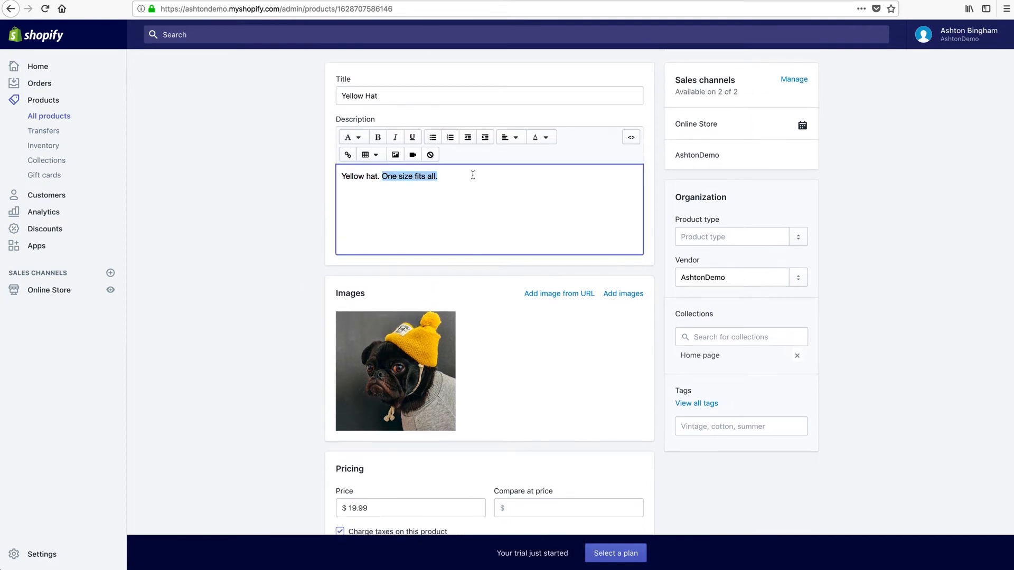
Delete 'One size fits all.' so the description reads just 'Yellow hat.'.
drag(382, 176, 471, 174)
key(BackSpace)
click(252, 312)
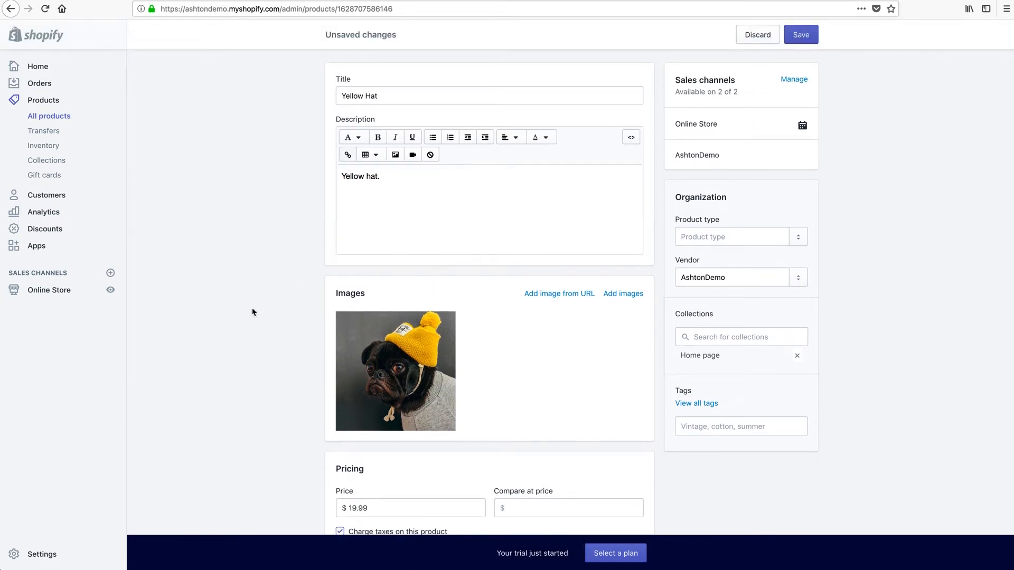
scroll(252, 312, down, 10)
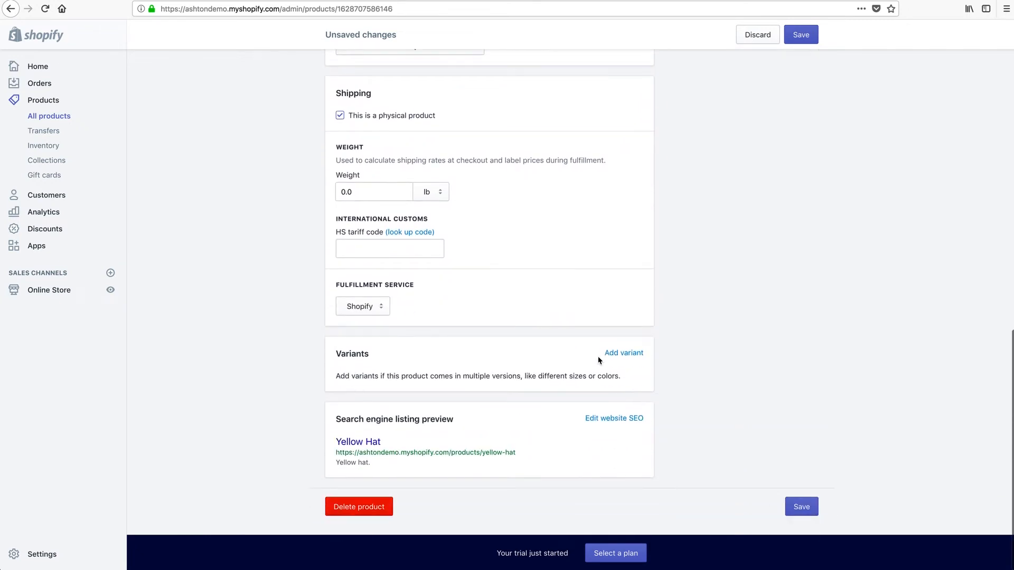
Add Size variants Small, Medium and Large, then save the product.
click(624, 354)
scroll(222, 395, down, 2)
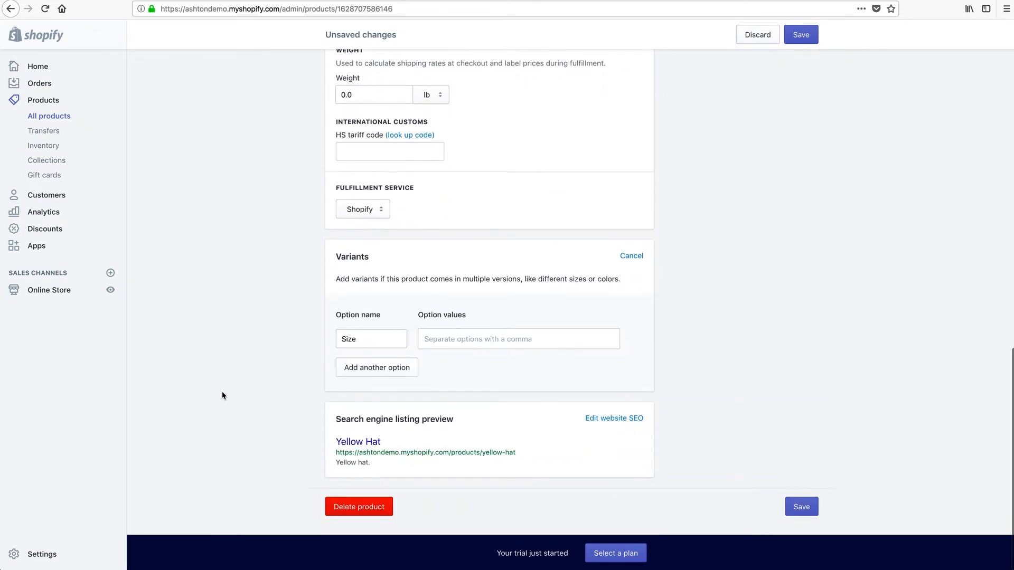
click(346, 340)
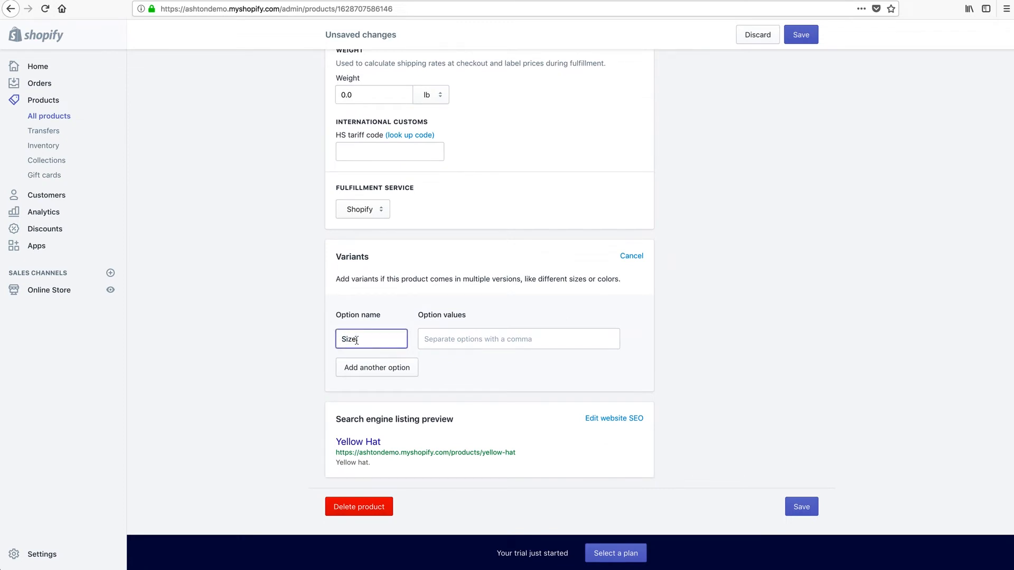
click(458, 339)
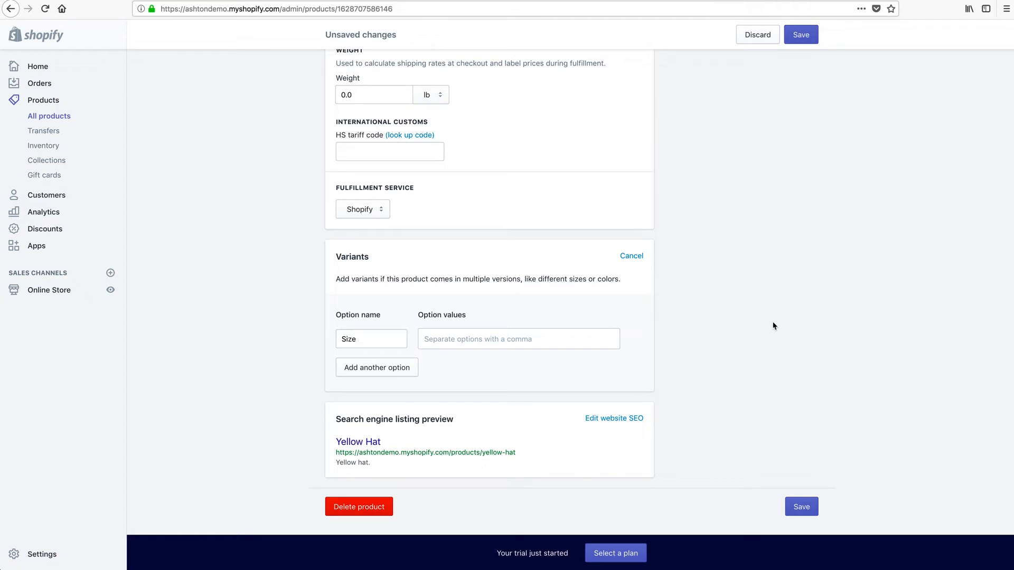
text(Small)
key(Return)
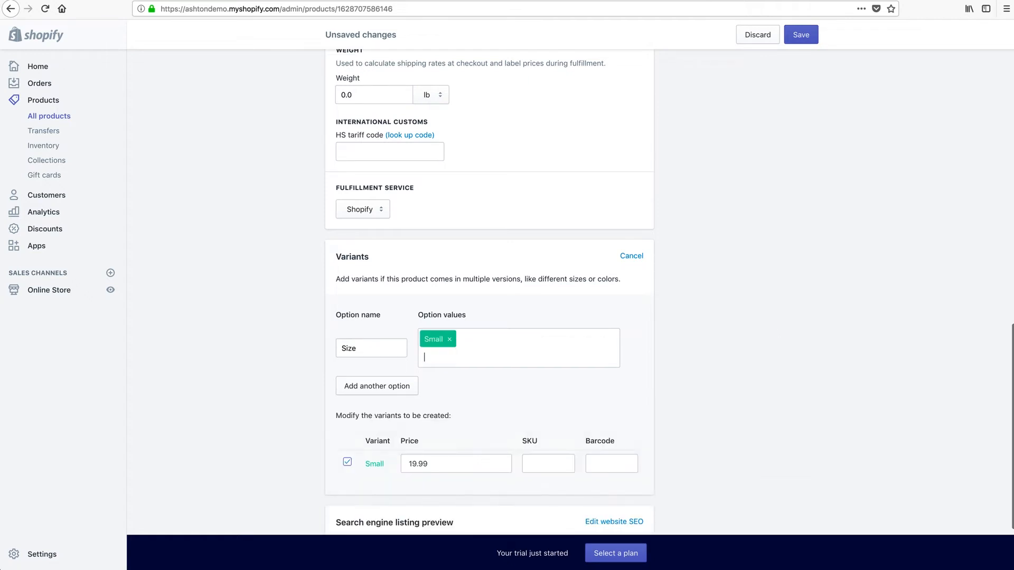
text(Medium)
key(Return)
text(Large)
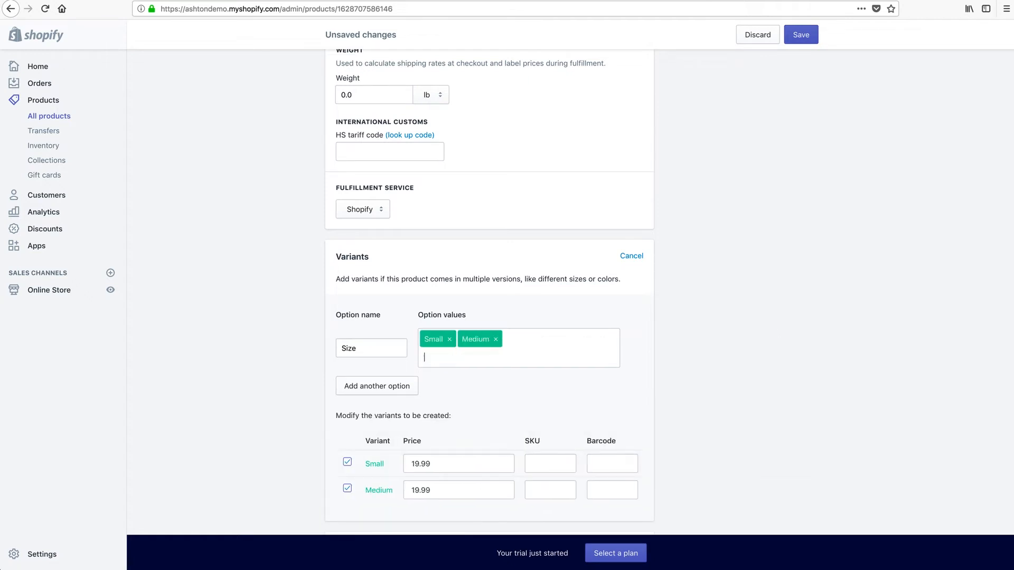
key(Return)
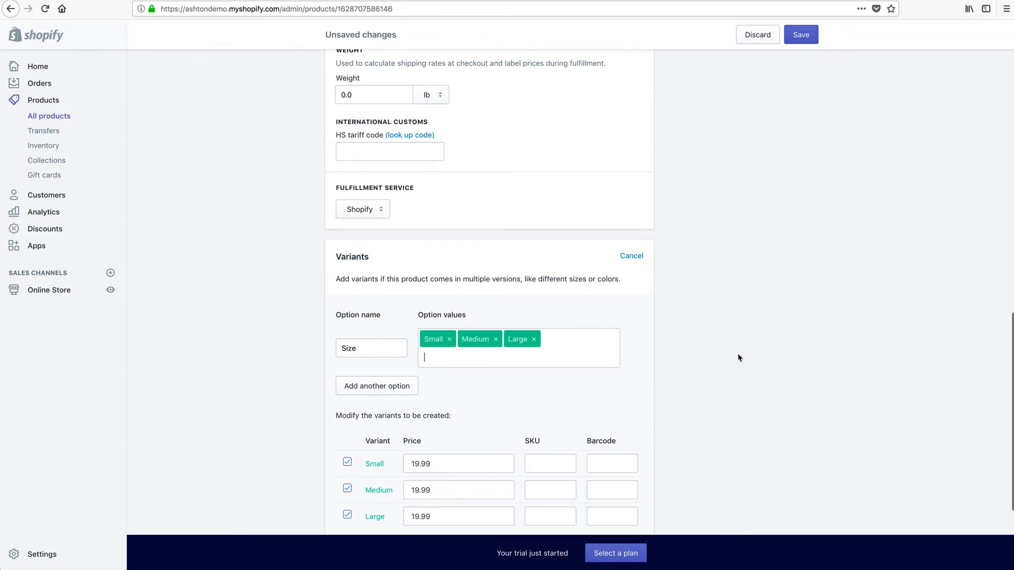
click(792, 42)
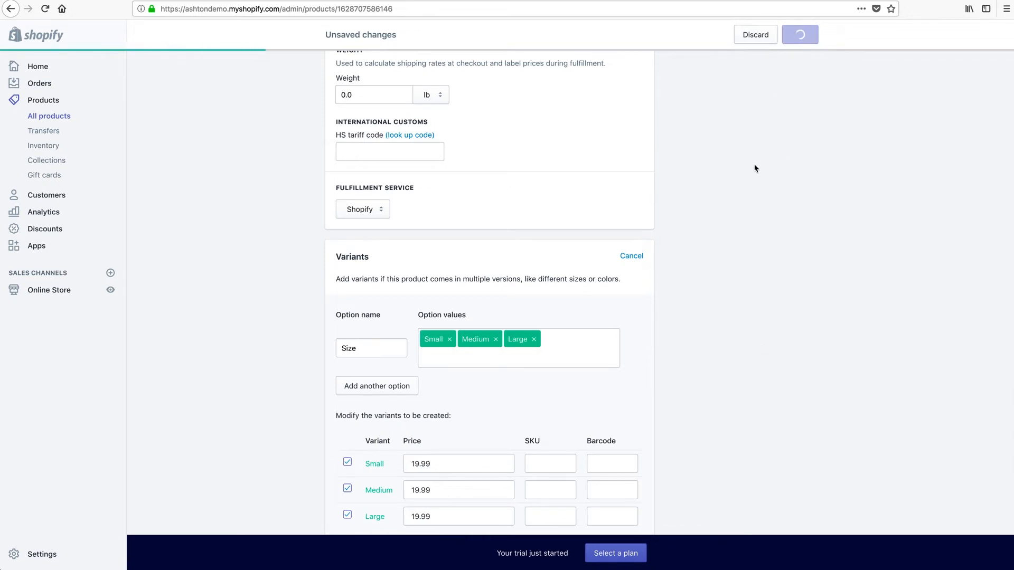
scroll(238, 230, up, 5)
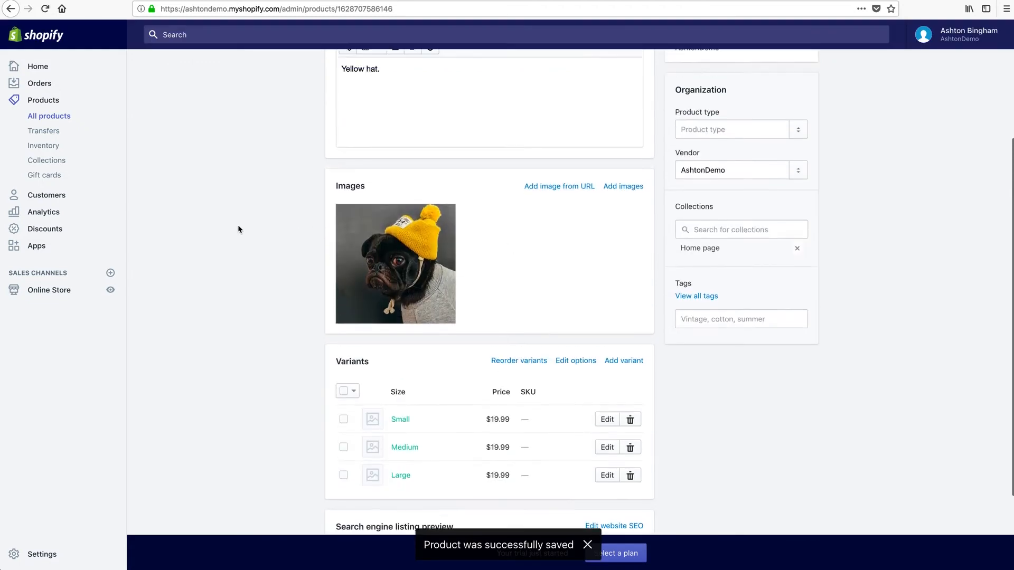
Duplicate the Yellow Hat product as 'Red Hat'.
click(349, 109)
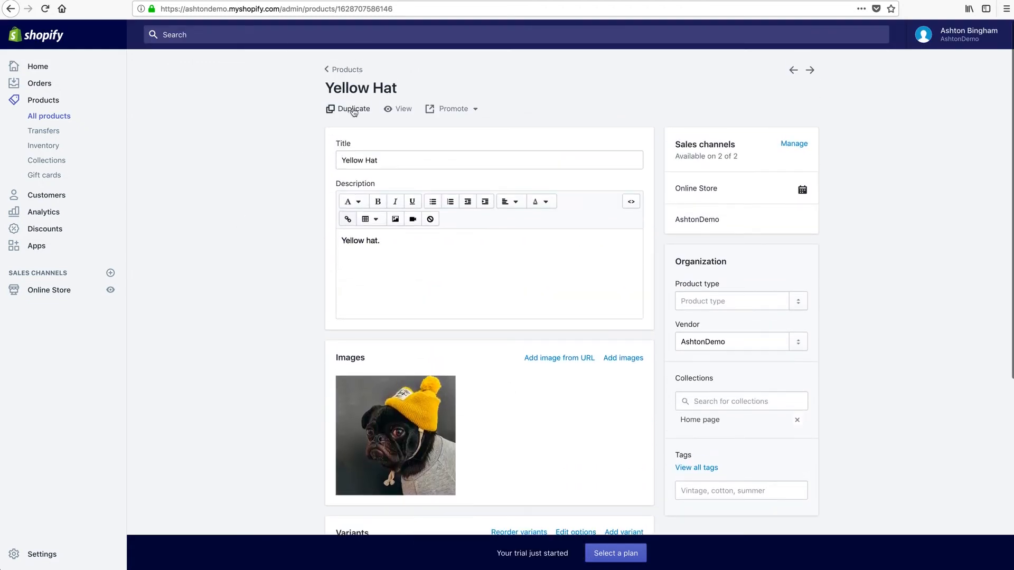
drag(408, 310, 324, 309)
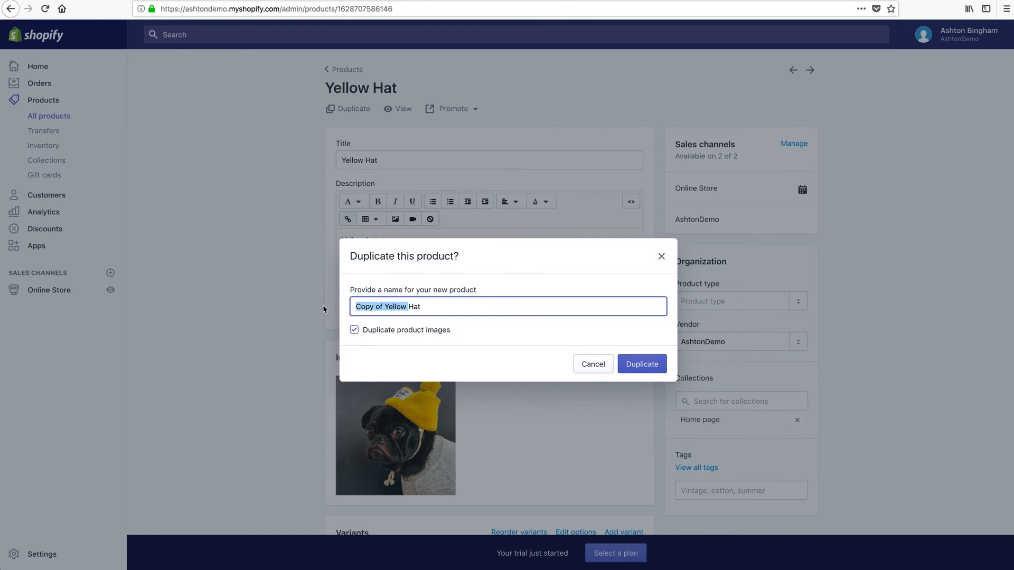
text(Red)
click(431, 358)
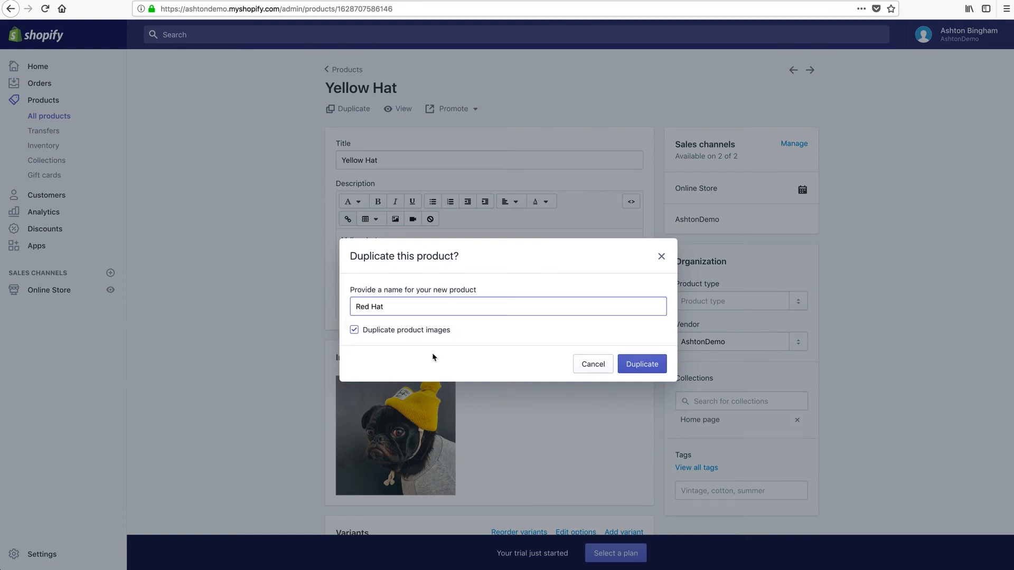
click(640, 365)
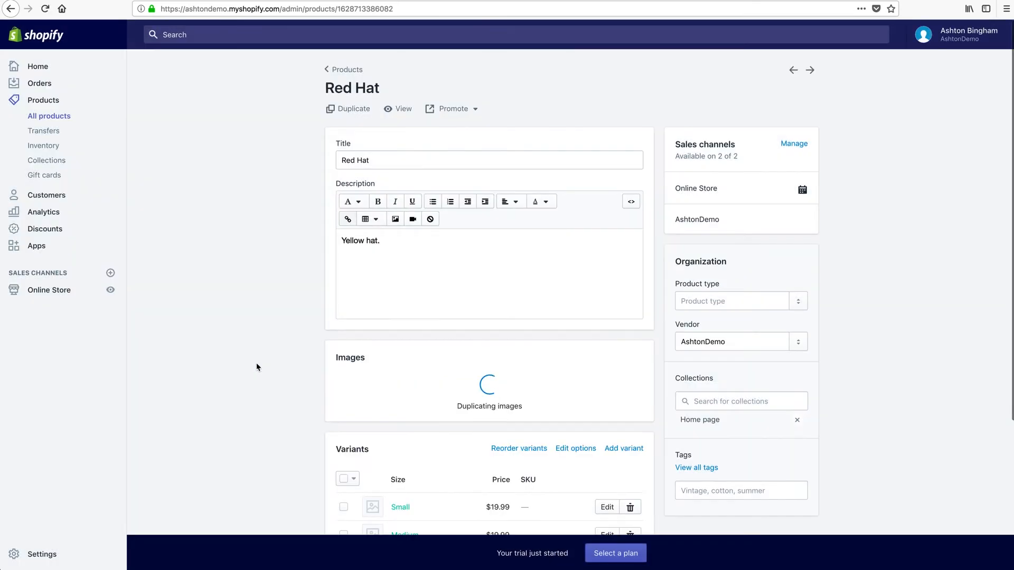
Change the description to 'Red hat.'.
double_click(354, 239)
text(Red)
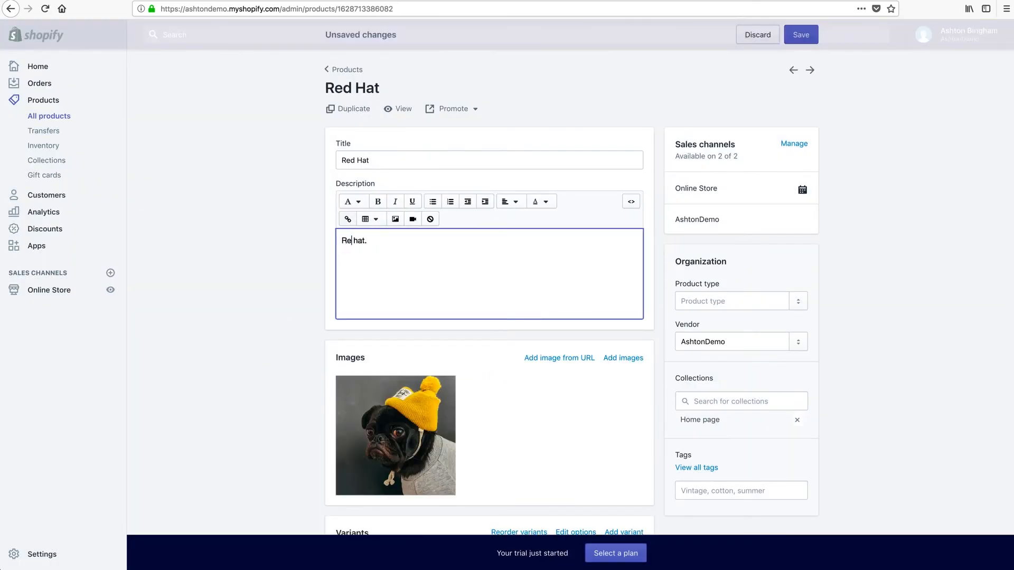
click(284, 333)
scroll(370, 365, down, 2)
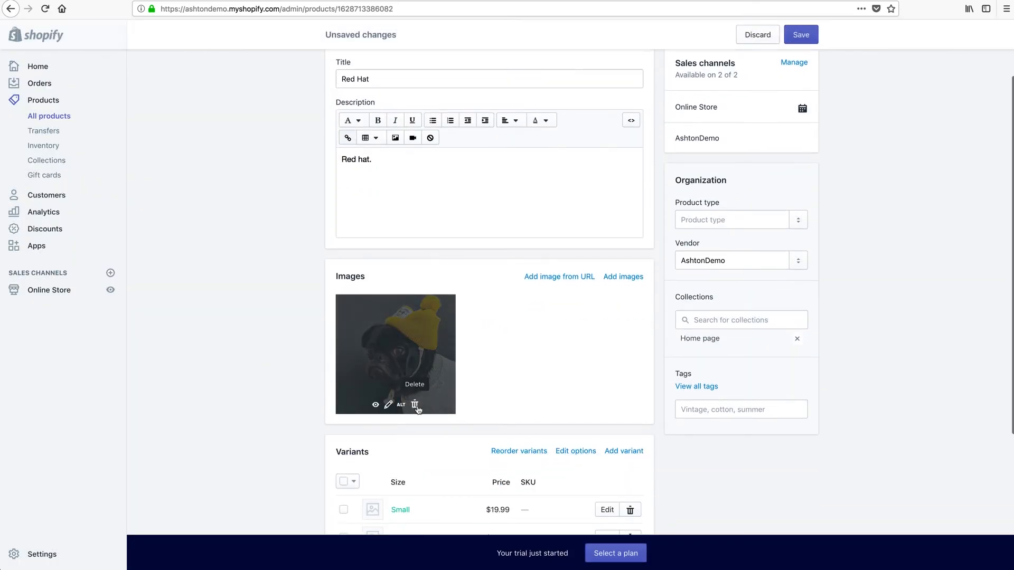
Replace the dog photo with shopify-img-red-hat.jpg, save, and return to the products list.
click(419, 411)
click(648, 176)
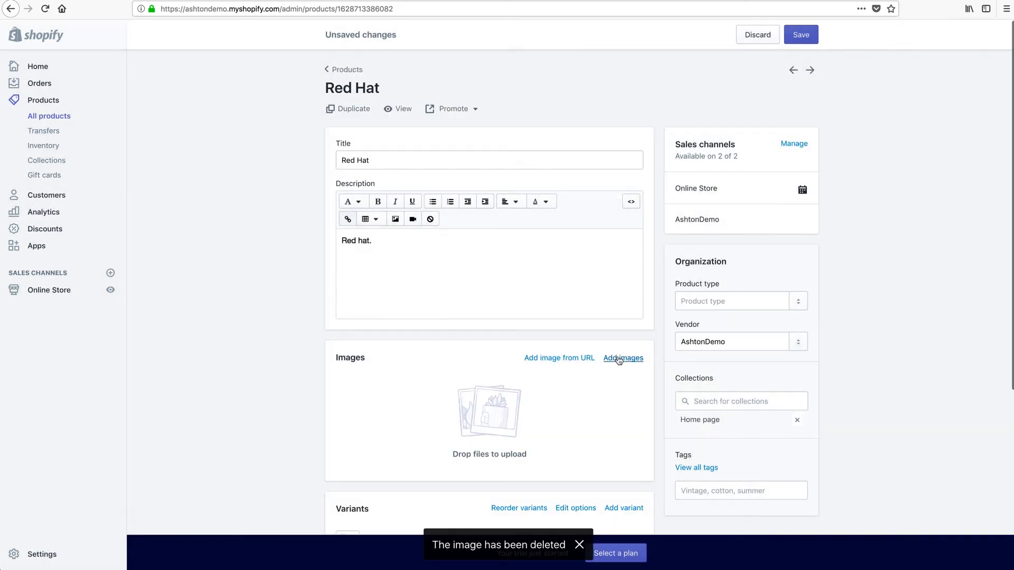
click(622, 358)
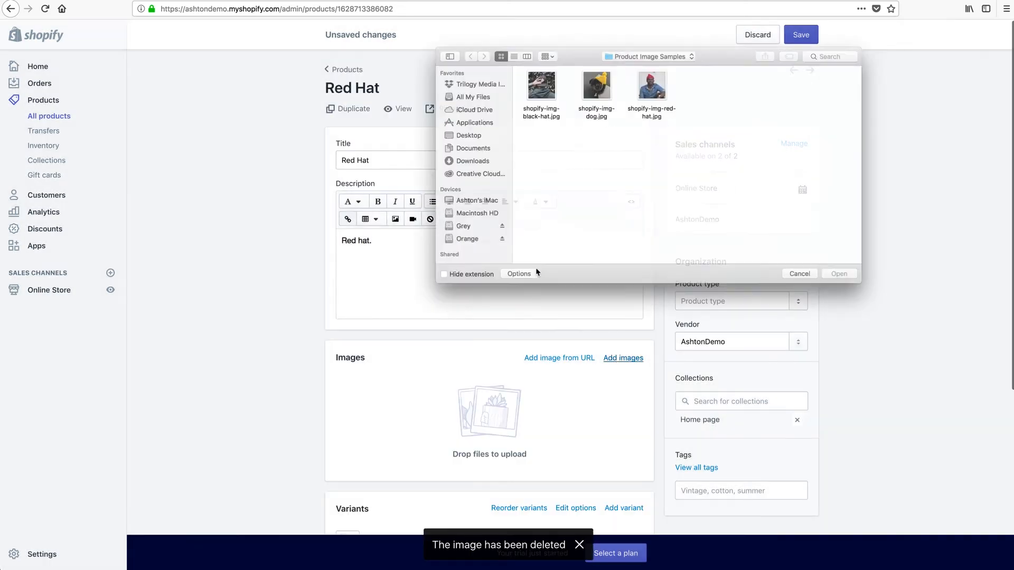
click(652, 80)
click(851, 281)
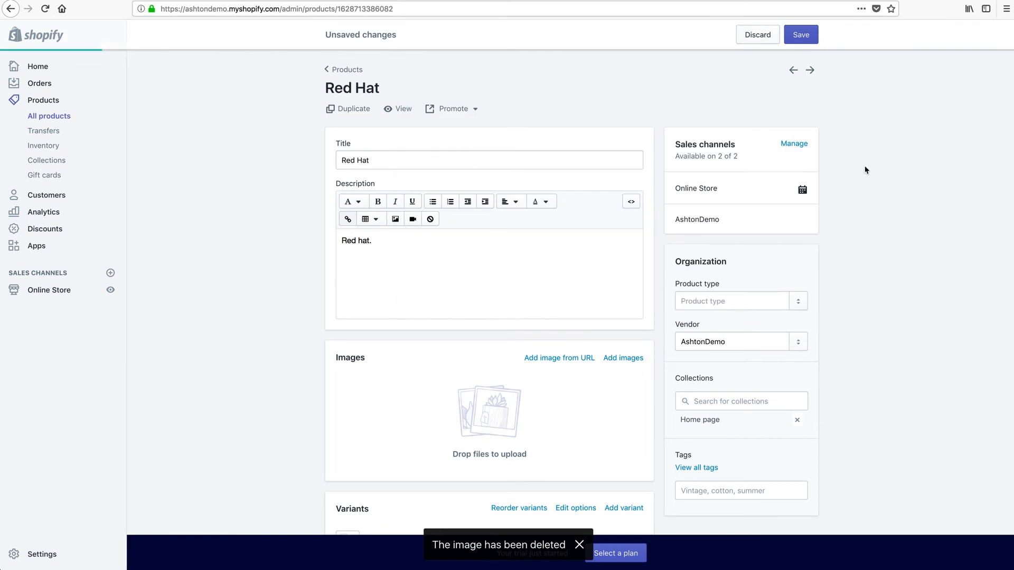
click(802, 35)
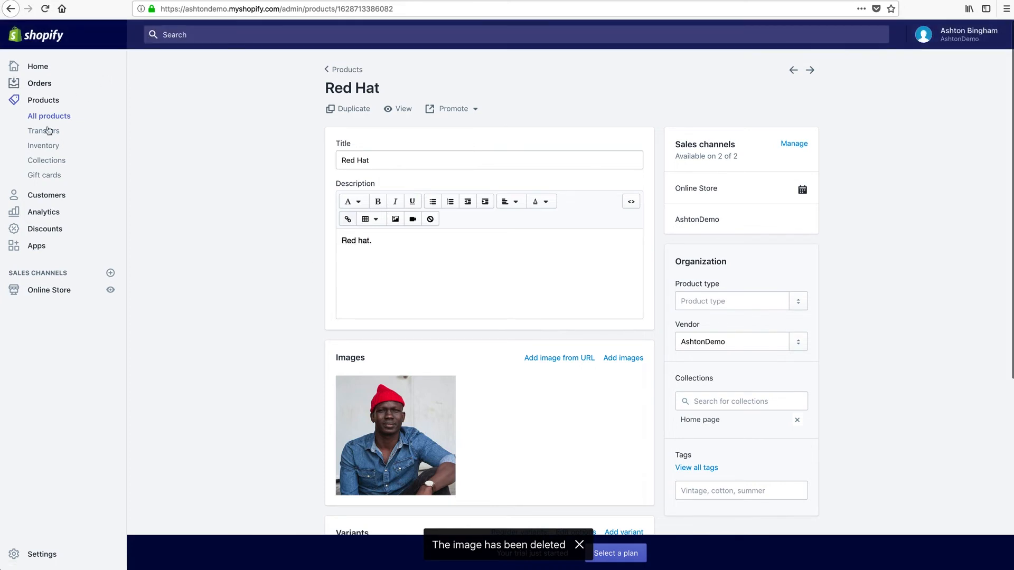
click(43, 100)
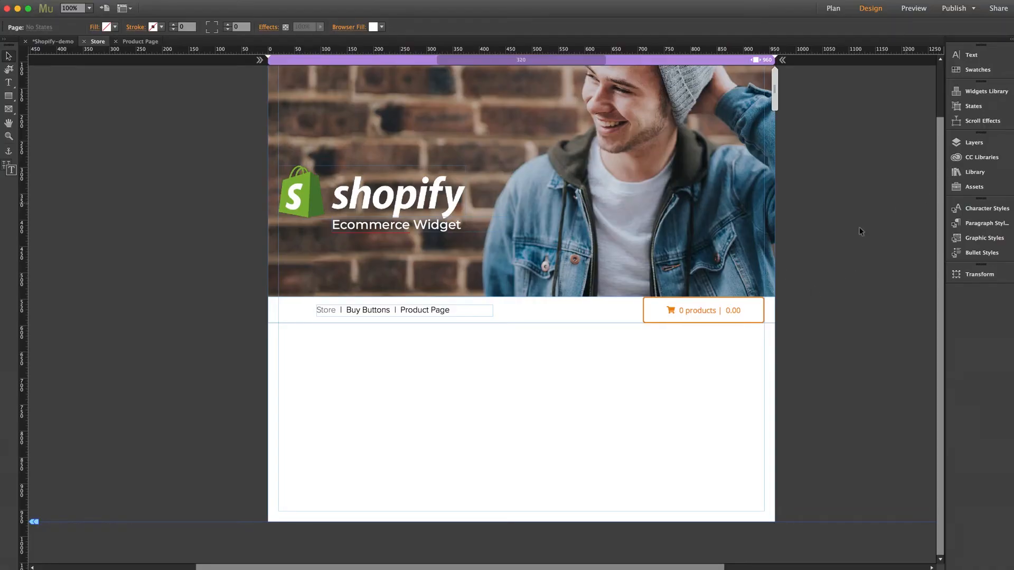
Size the Shopify Cart button to width 180, height 40, radius 0 and border width 0.
click(736, 305)
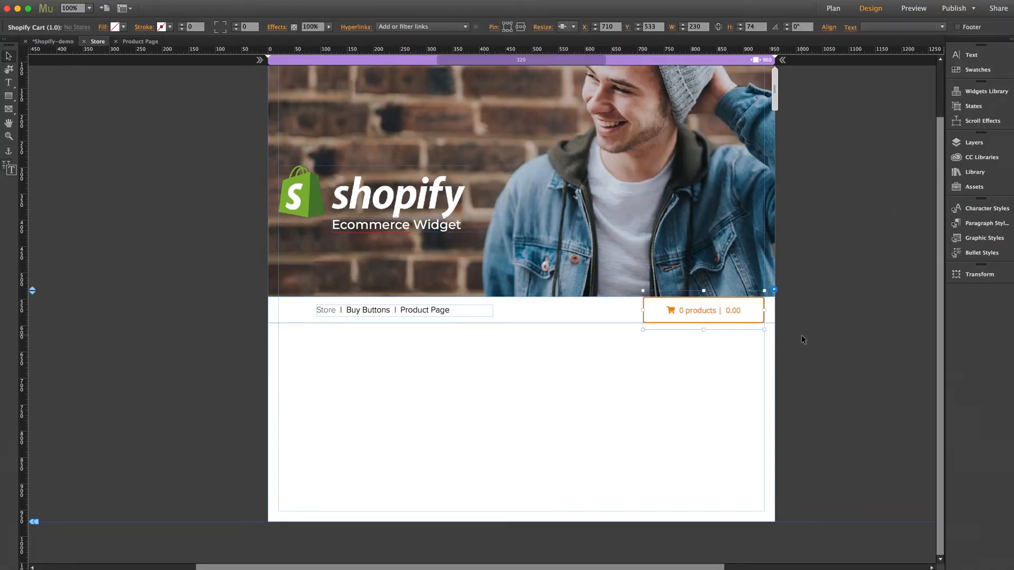
click(774, 290)
click(816, 355)
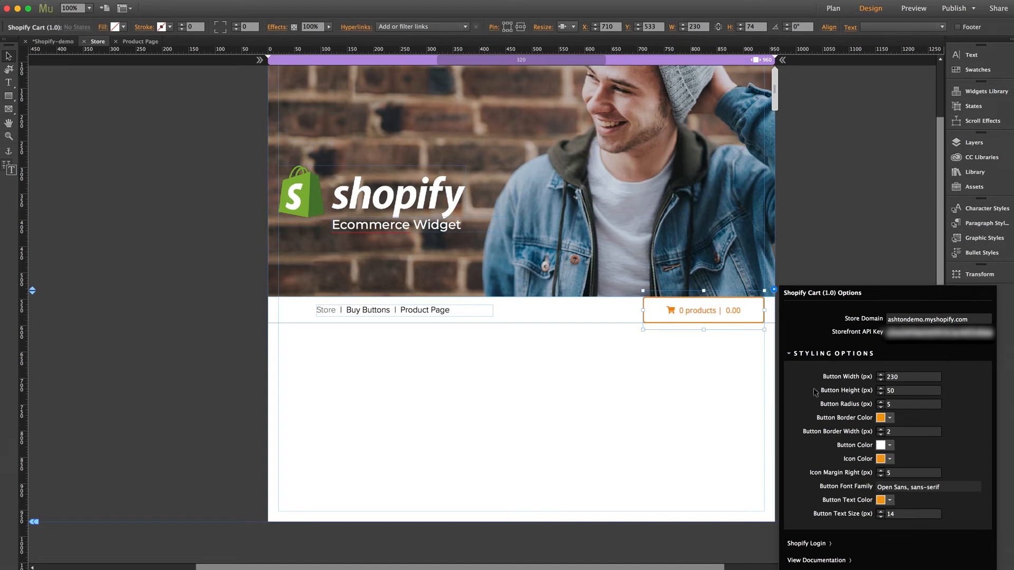
click(901, 378)
text(180)
click(899, 391)
text(40)
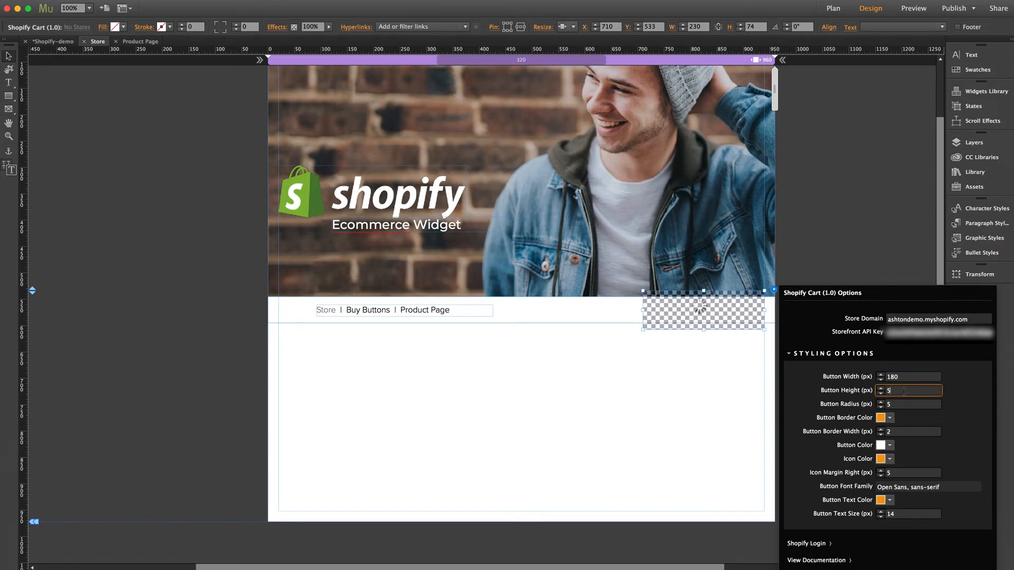
click(903, 404)
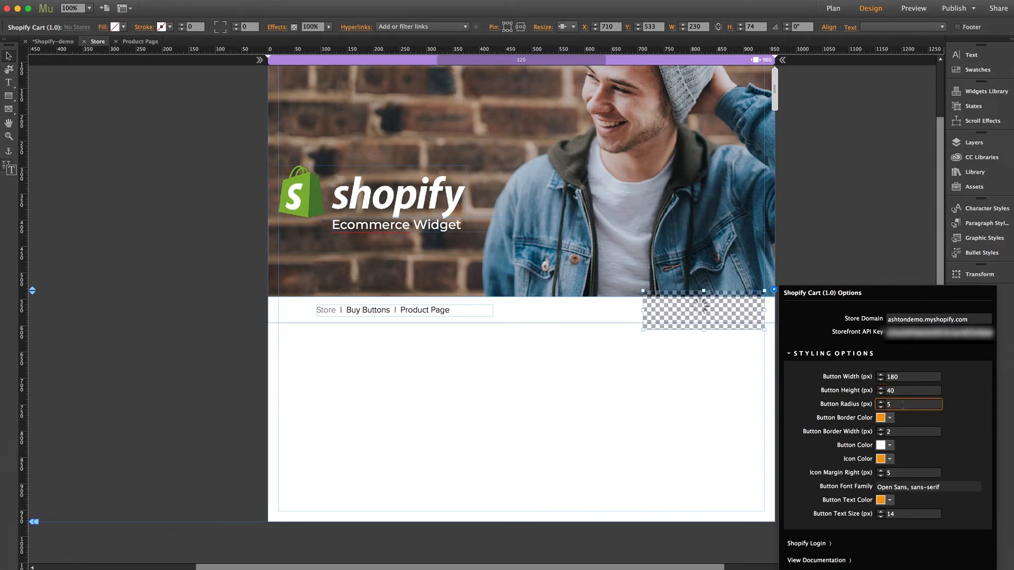
text(0)
key(Return)
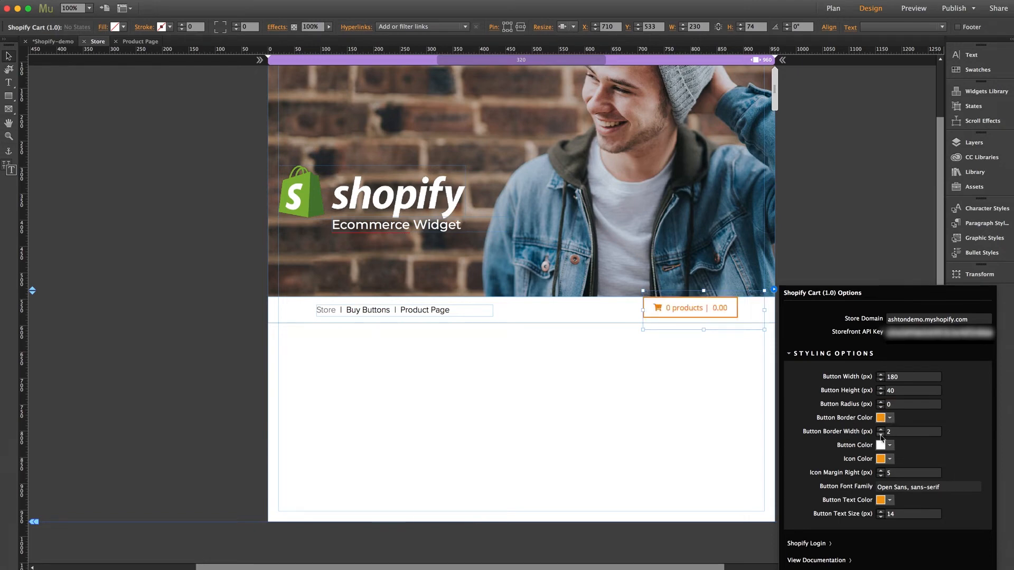
click(902, 433)
text(0)
key(Return)
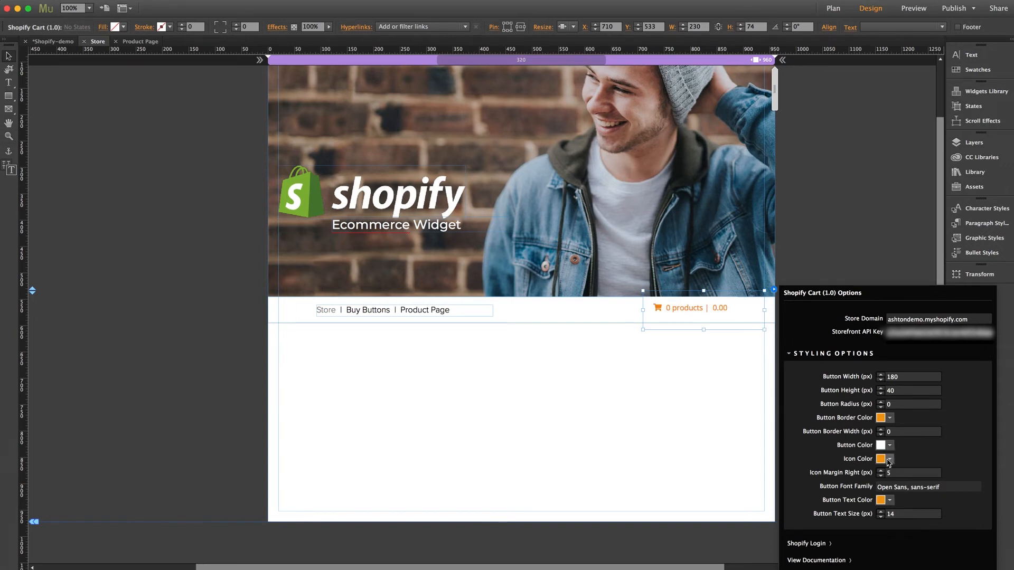
Make the cart icon and text black, in proxima-nova at size 16.
click(890, 459)
click(914, 491)
click(947, 487)
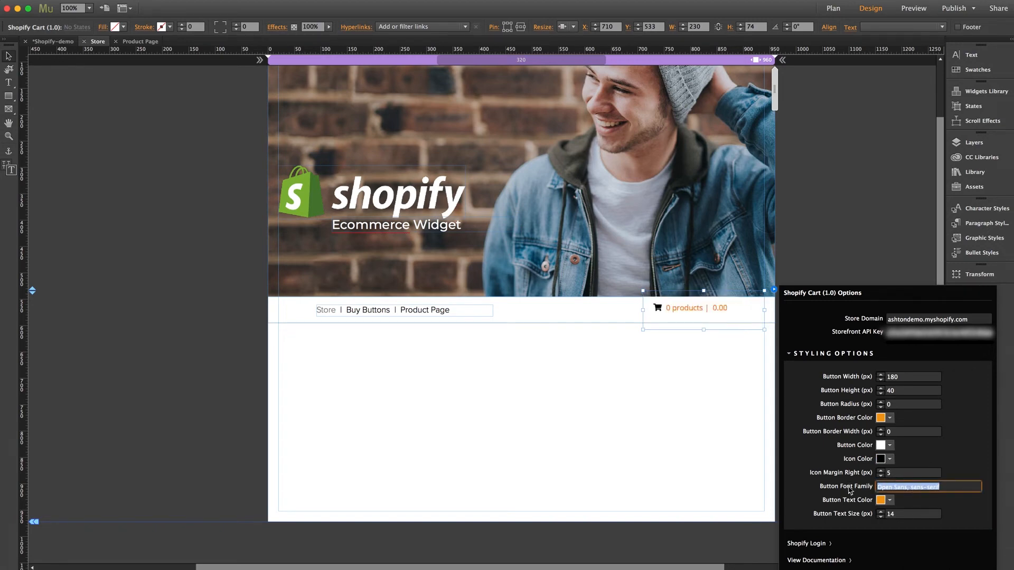
text(proxima-nova)
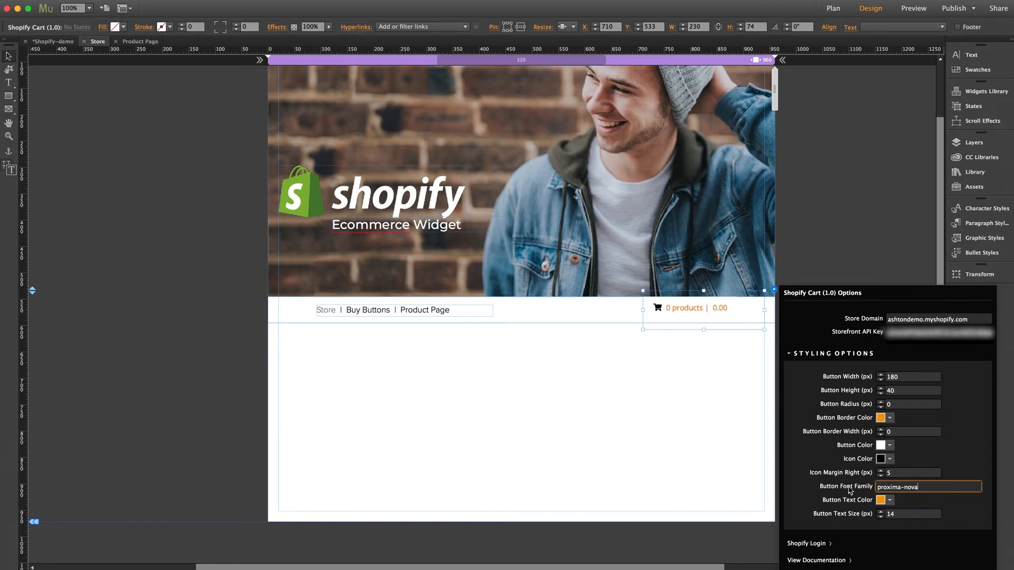
key(Return)
click(890, 501)
click(914, 536)
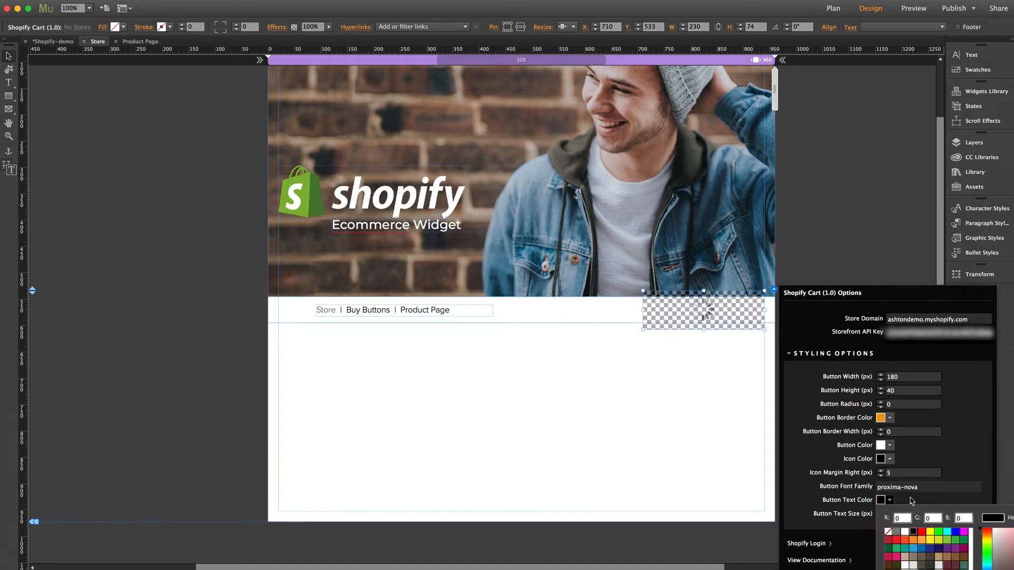
click(899, 515)
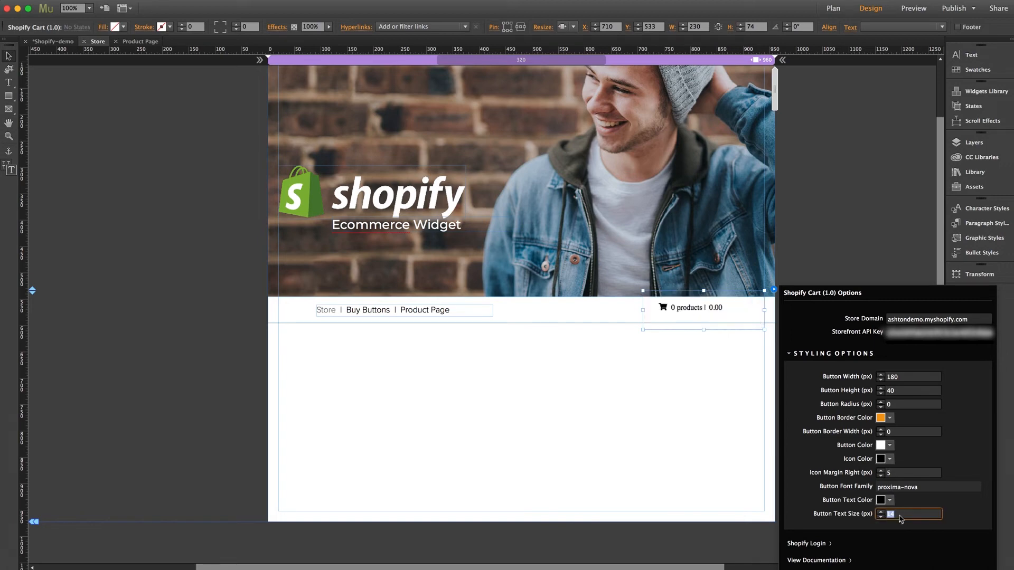
text(16)
key(Return)
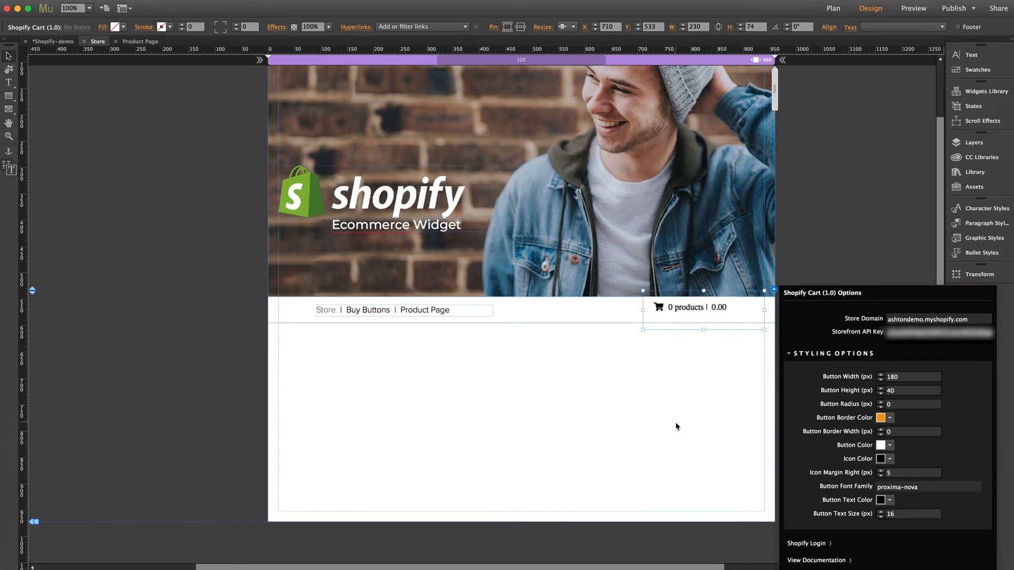
click(677, 426)
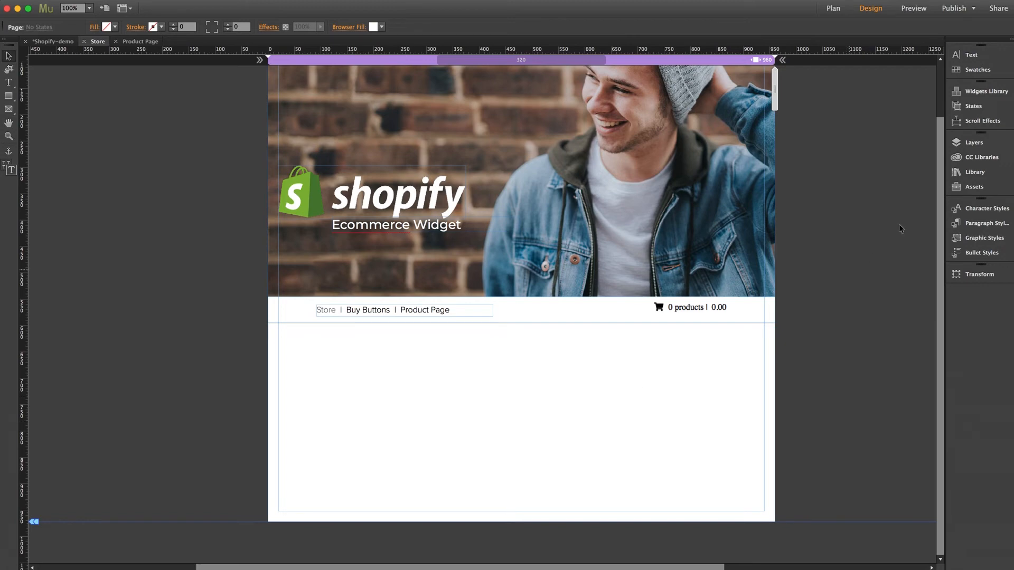
Place the Shopify Store widget from the Library below the navigation links.
click(972, 172)
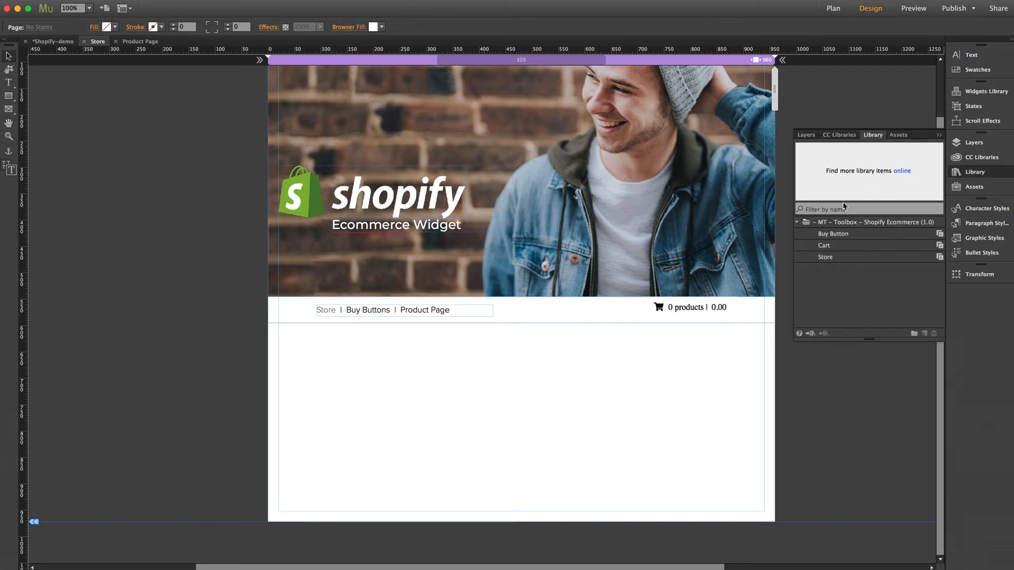
click(831, 259)
drag(832, 259, 280, 341)
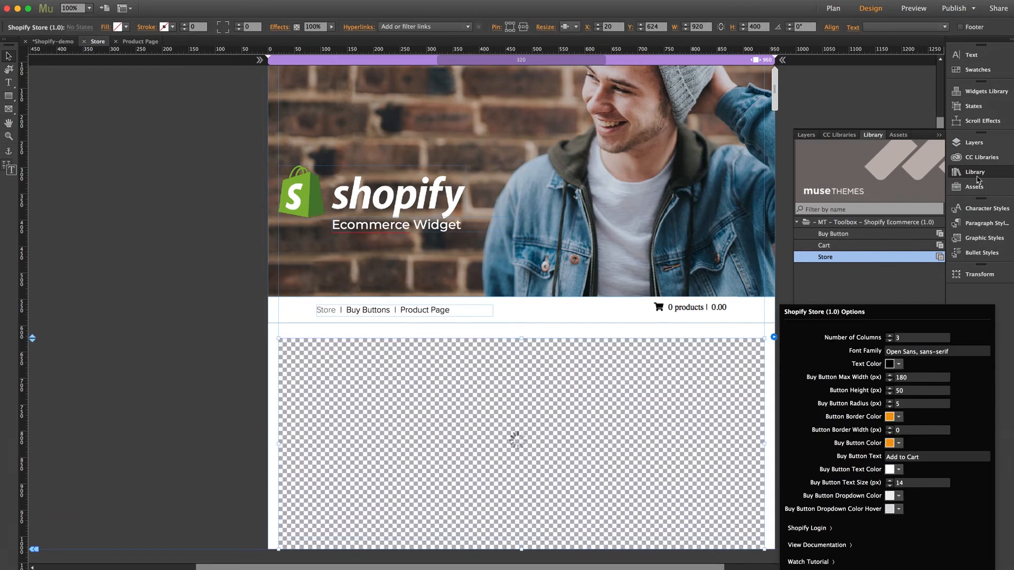
click(976, 173)
click(812, 306)
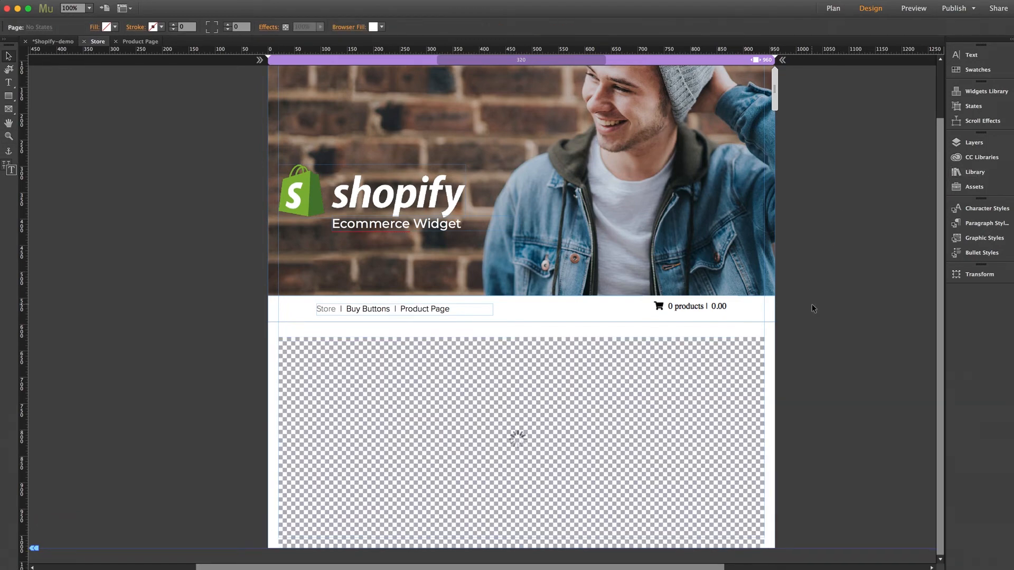
click(561, 435)
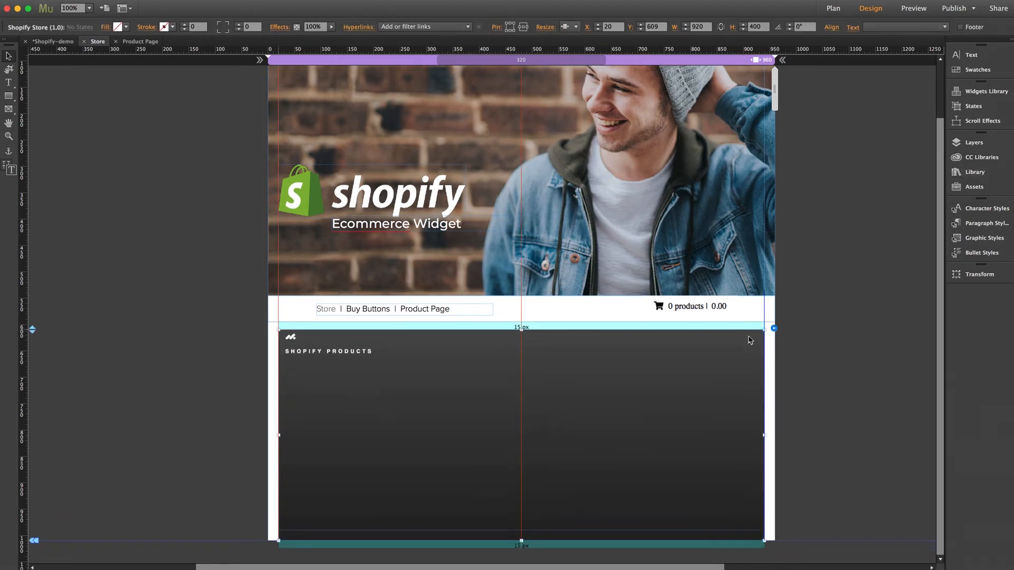
click(774, 329)
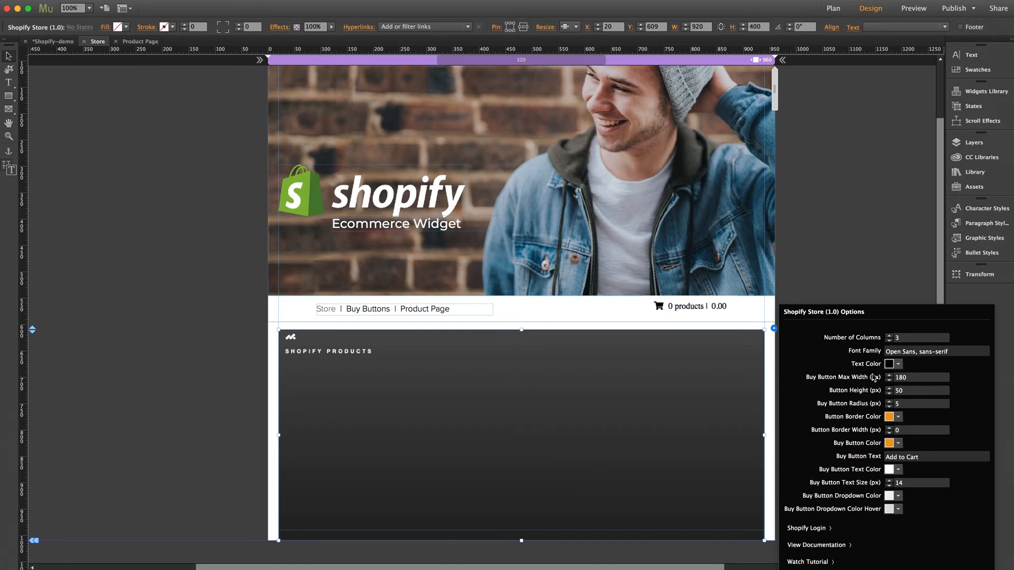
Style the buy buttons: max width 160, height 34, radius 0, black, 13 px text.
click(919, 379)
text(16)
click(911, 392)
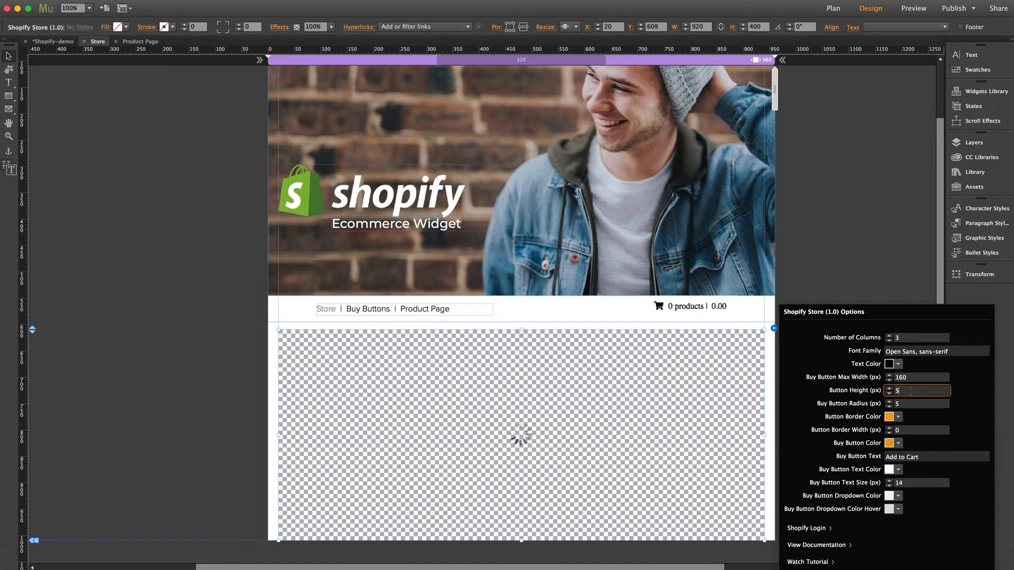
text(34)
click(907, 403)
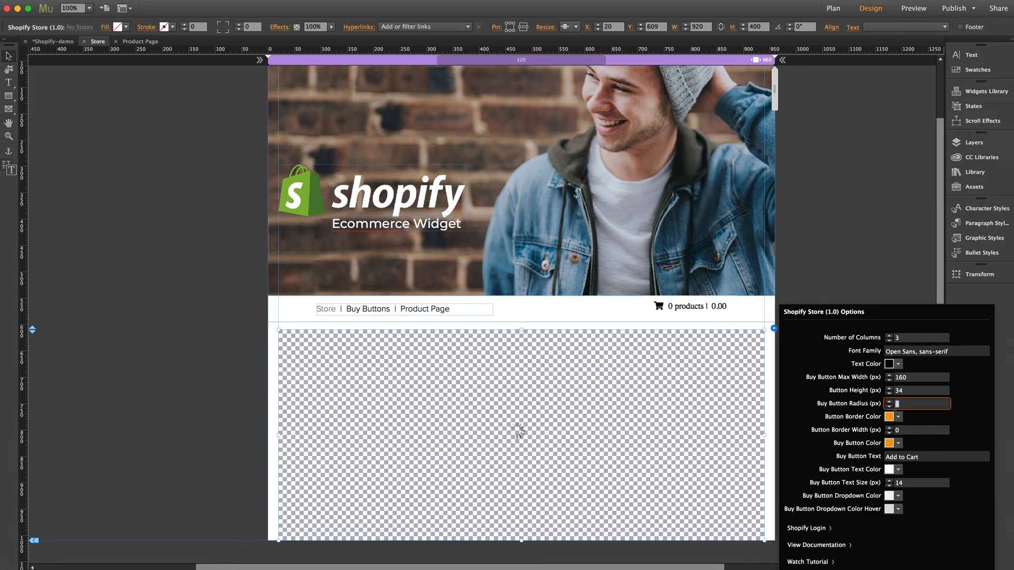
text(0)
key(Return)
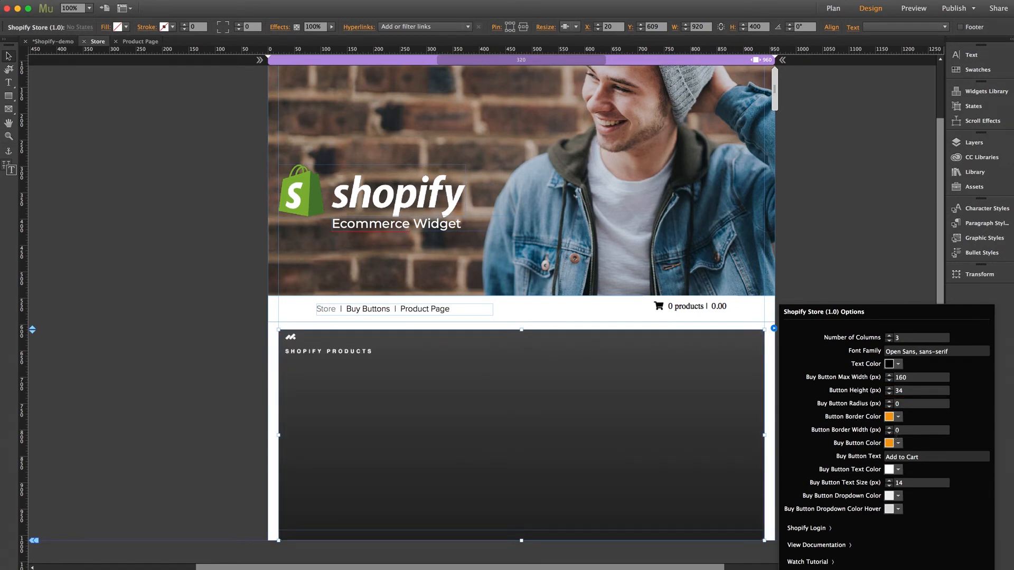
click(898, 443)
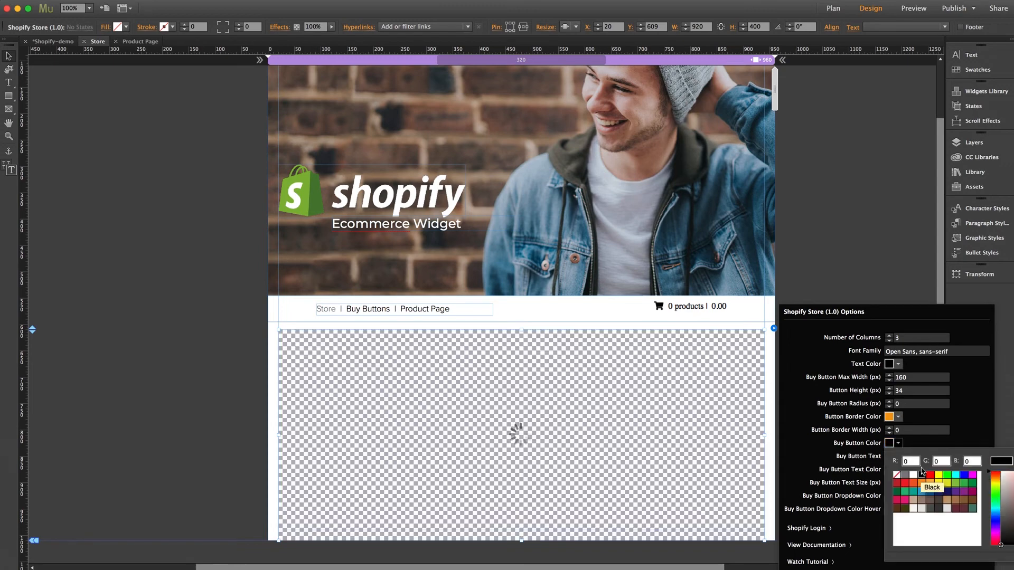
click(922, 472)
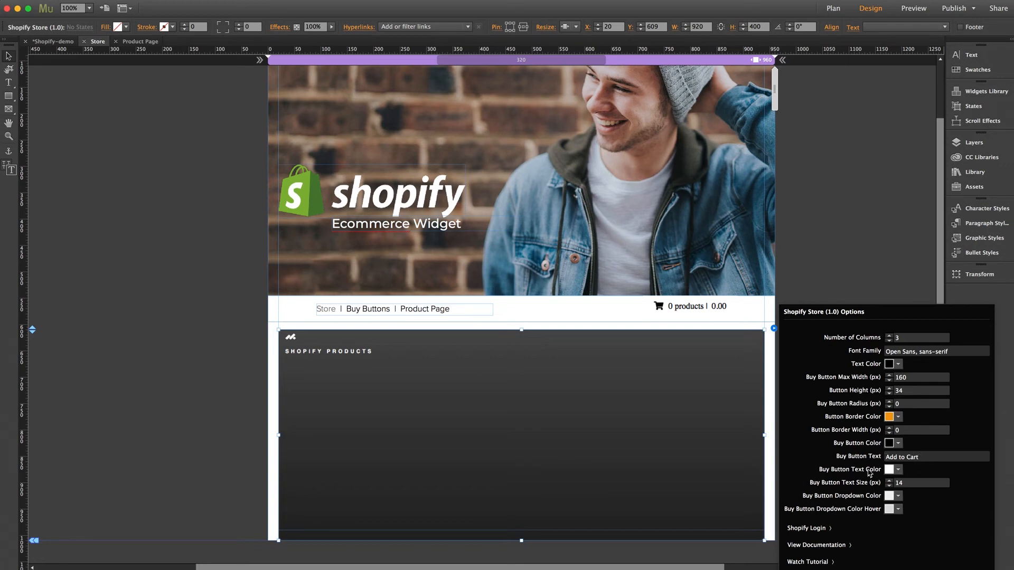
double_click(906, 484)
text(13)
key(Return)
click(827, 266)
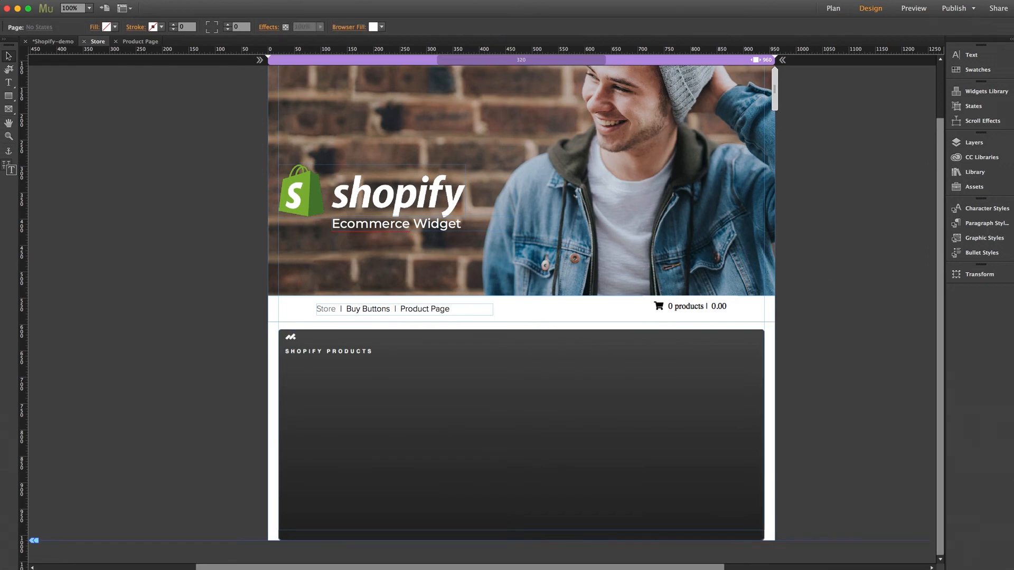
key(super+shift+e)
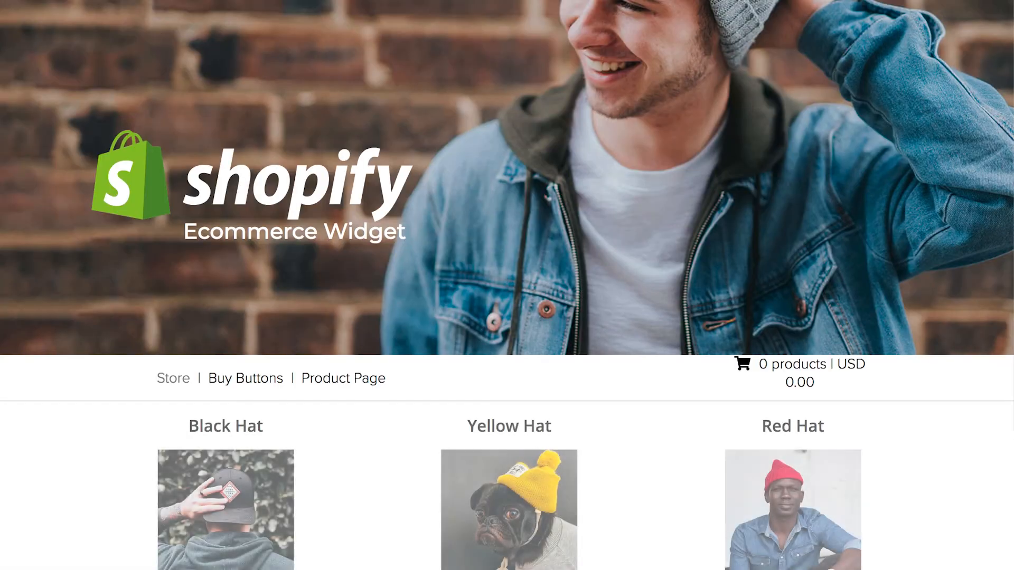
scroll(640, 388, down, 3)
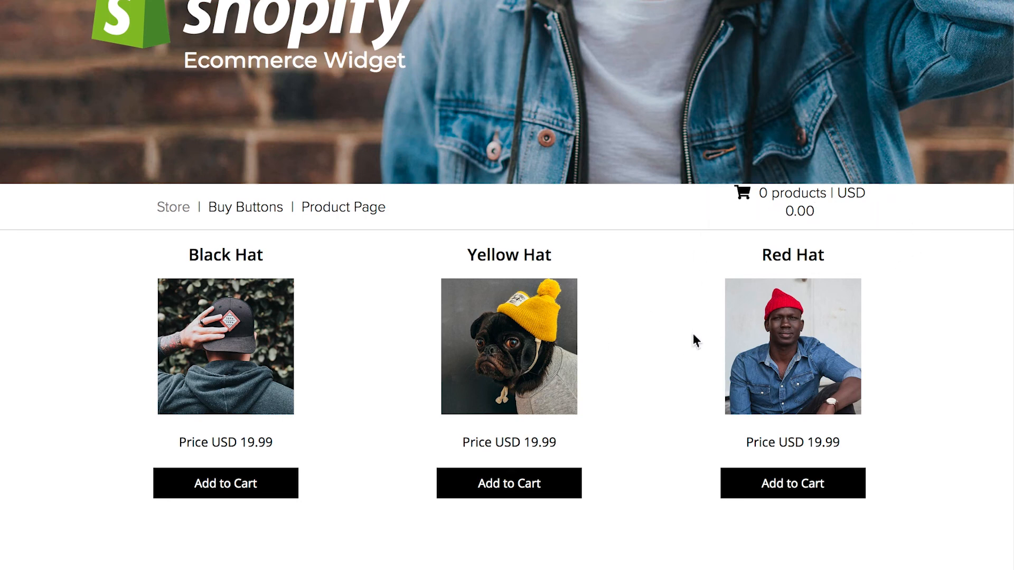
click(509, 497)
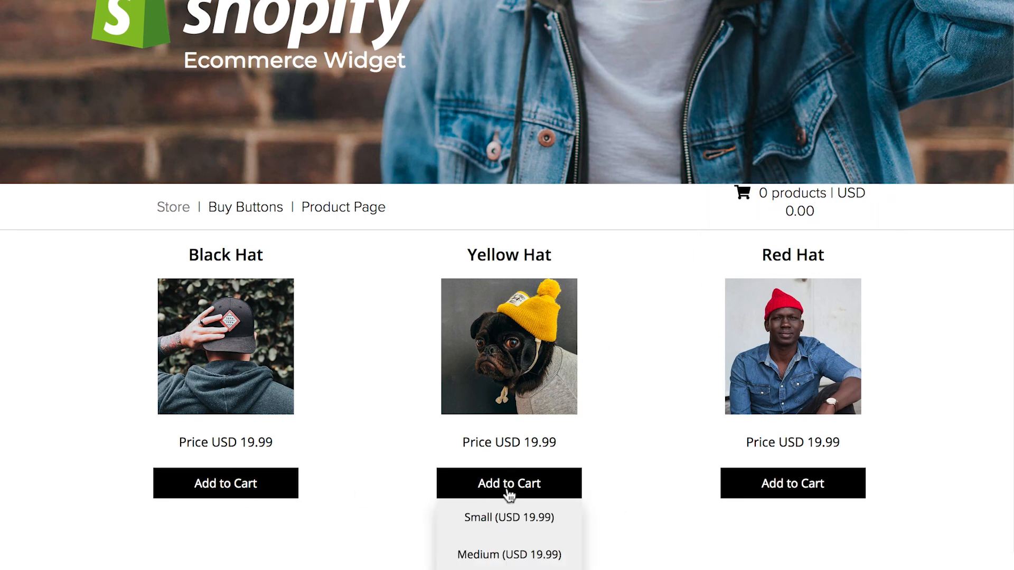
mouse_move(783, 488)
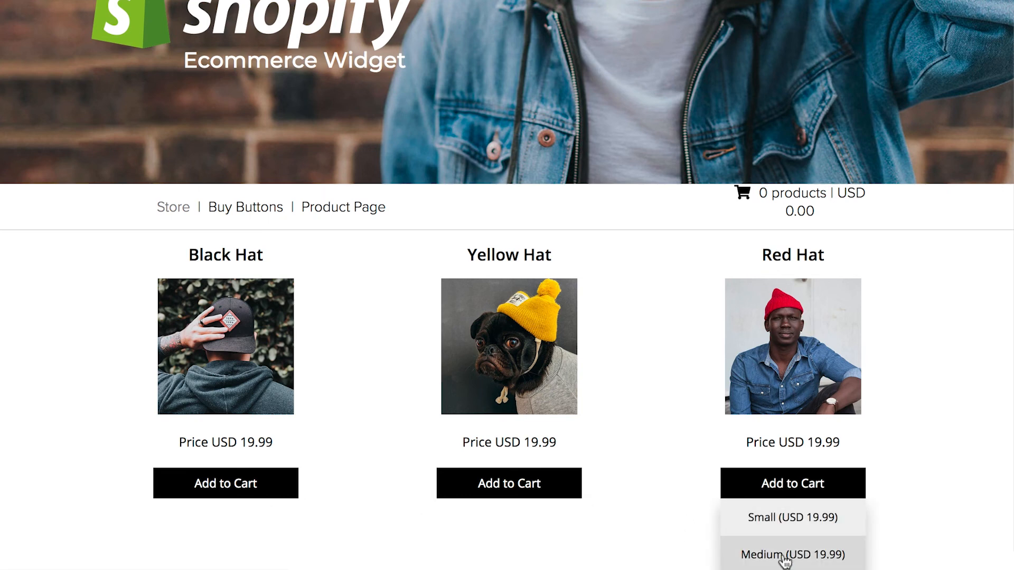
scroll(653, 480, up, 3)
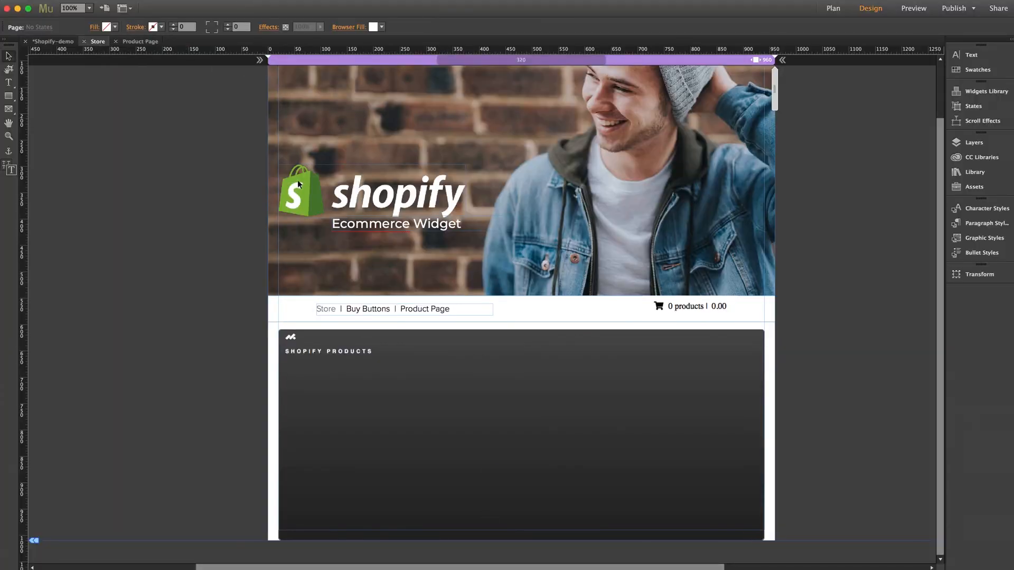
Copy the Shopify Cart from the Store page and paste it at the Product Page's top-right corner.
click(696, 309)
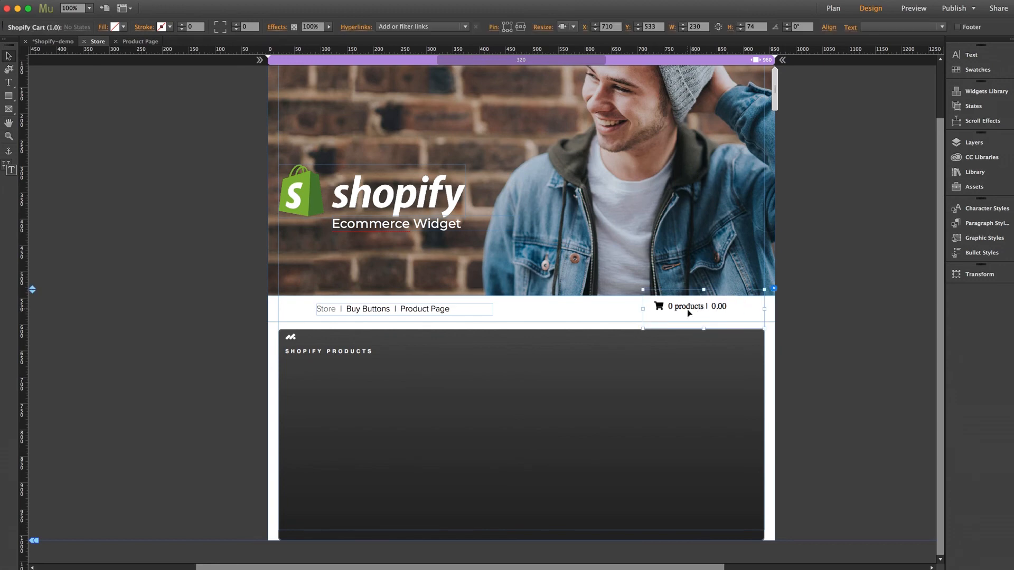
click(215, 280)
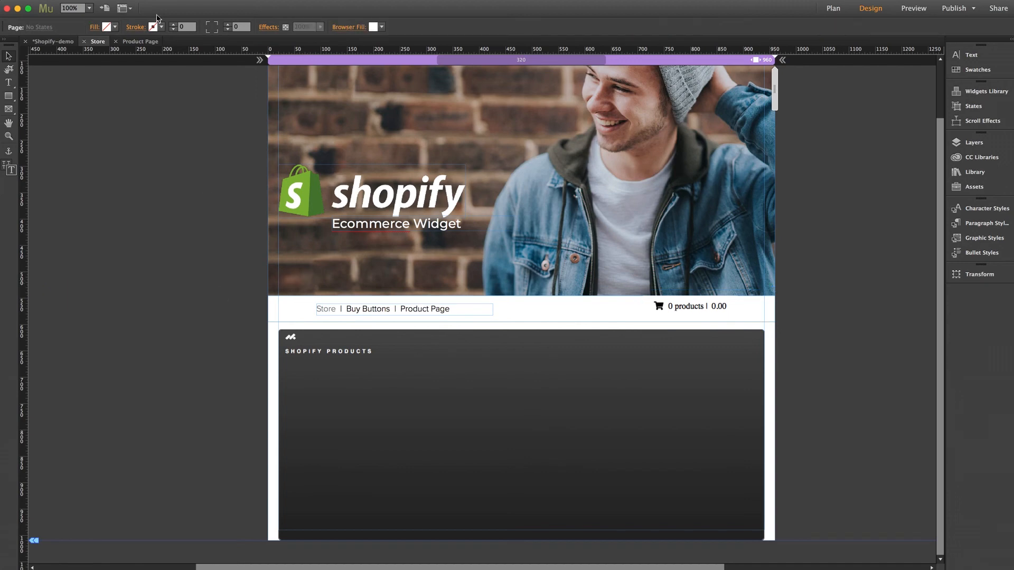
click(140, 41)
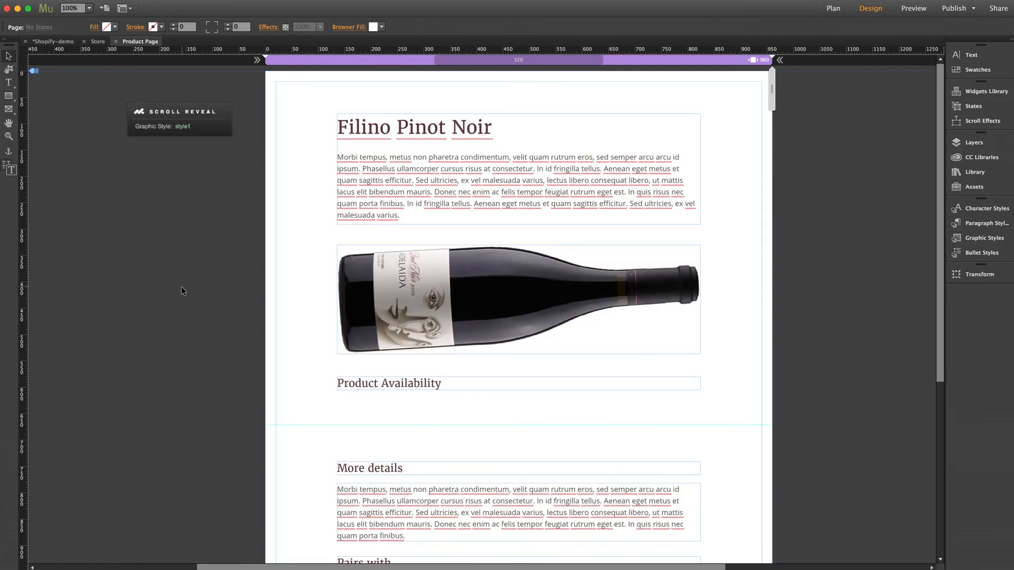
scroll(182, 288, down, 2)
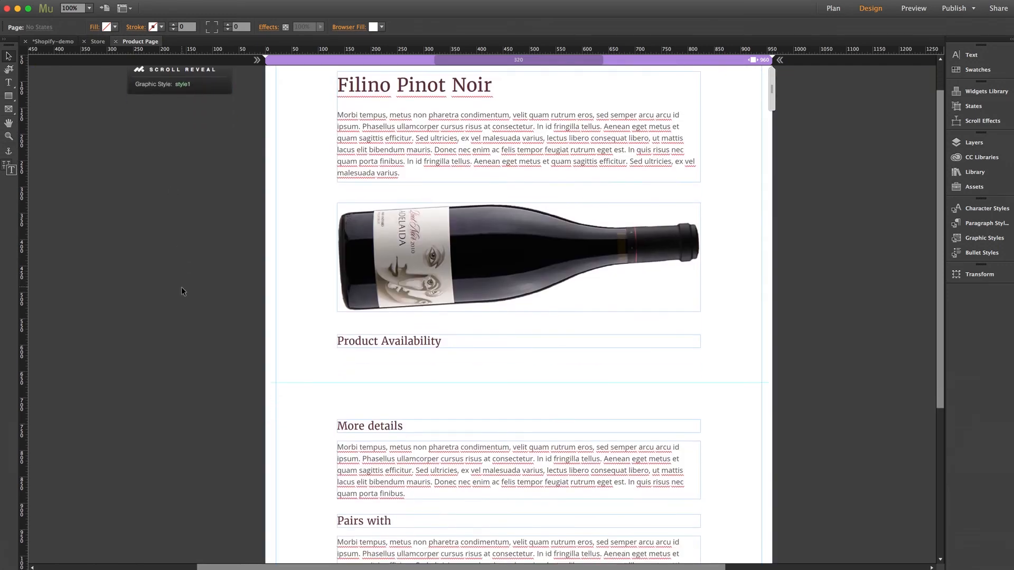
scroll(183, 288, up, 2)
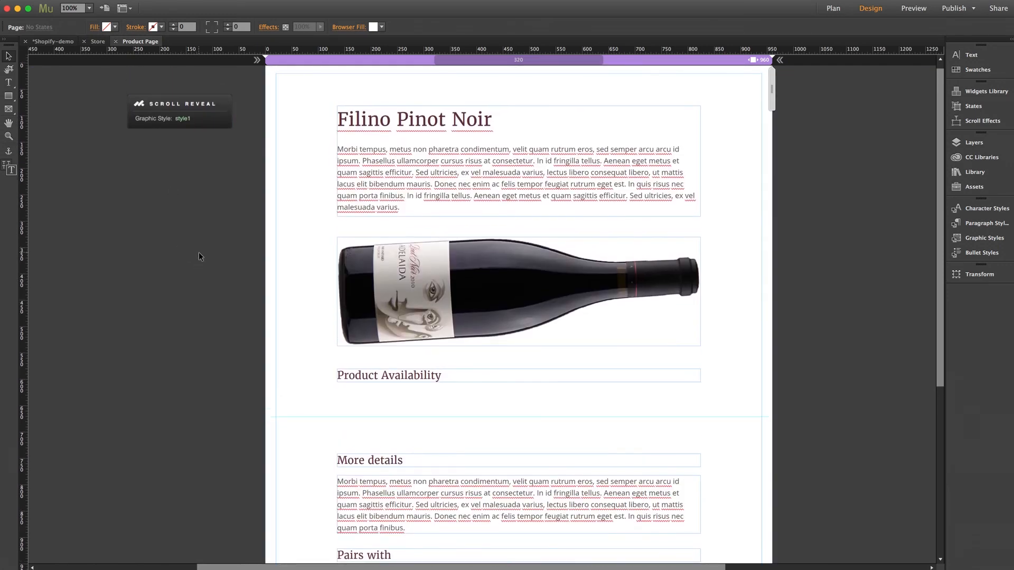
key(super+v)
drag(456, 305, 675, 91)
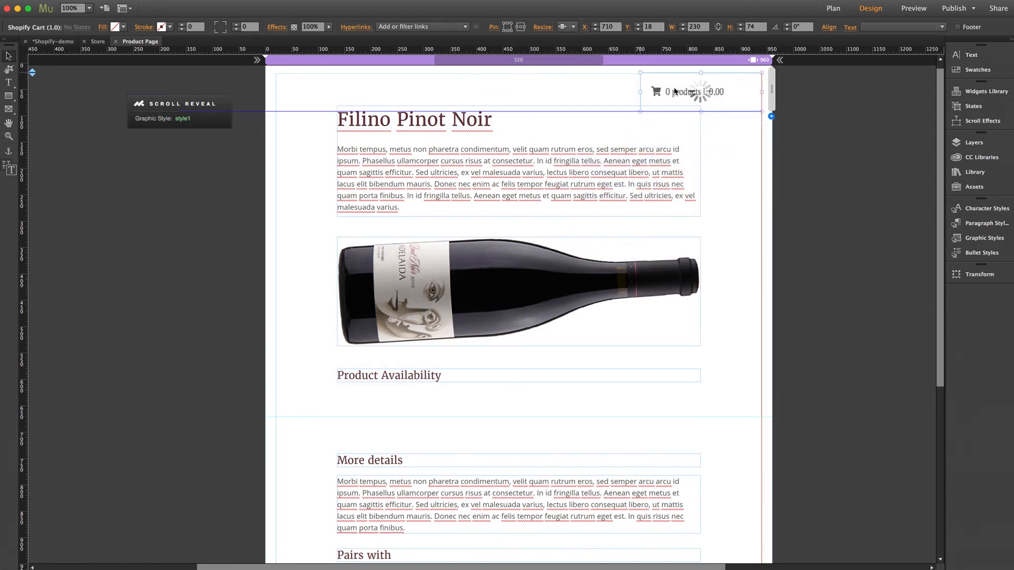
click(809, 181)
click(971, 172)
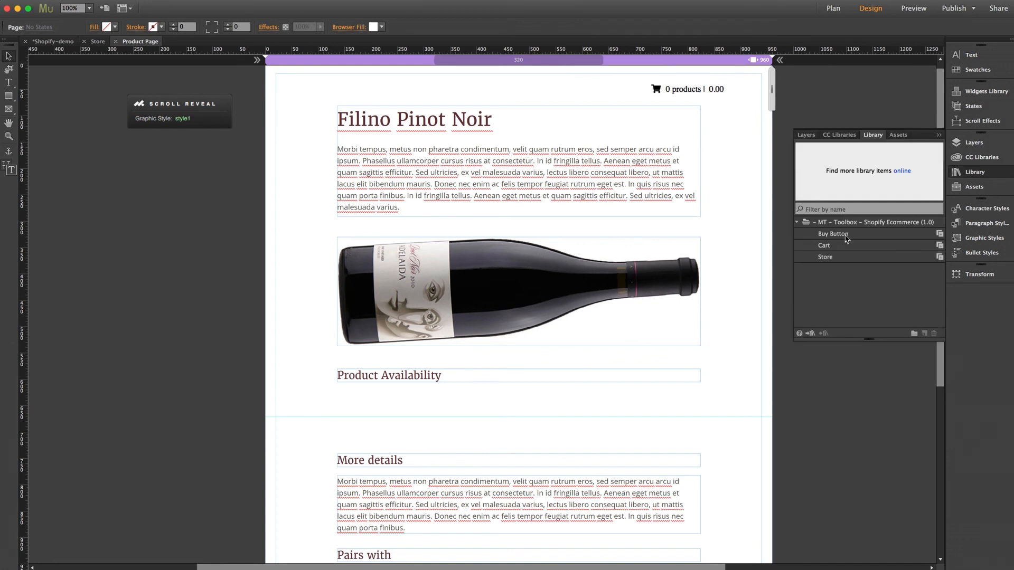
Place an Add to Cart Buy Button beneath Product Availability and check its options.
drag(847, 239, 335, 384)
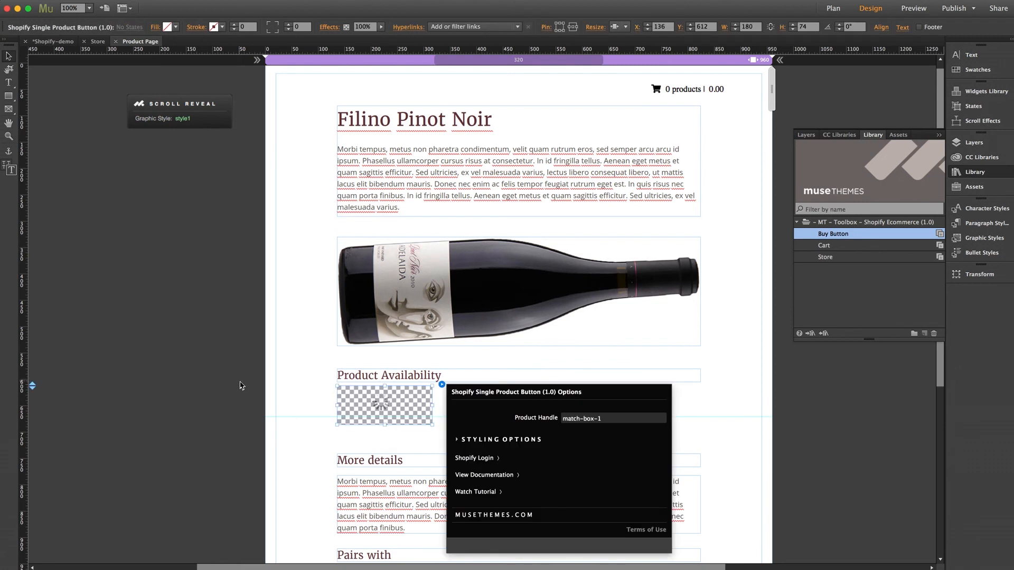
click(979, 170)
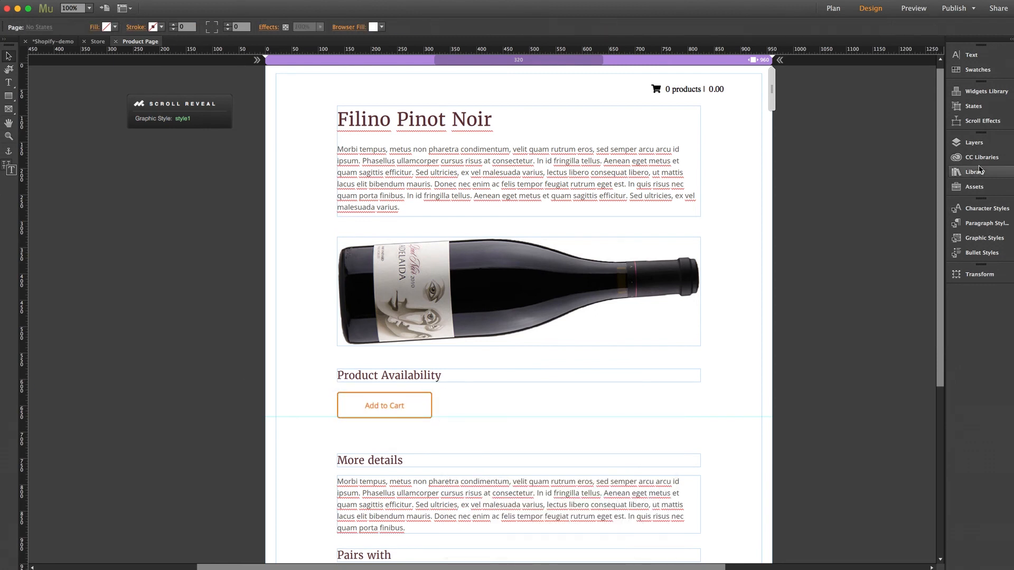
click(400, 406)
click(442, 385)
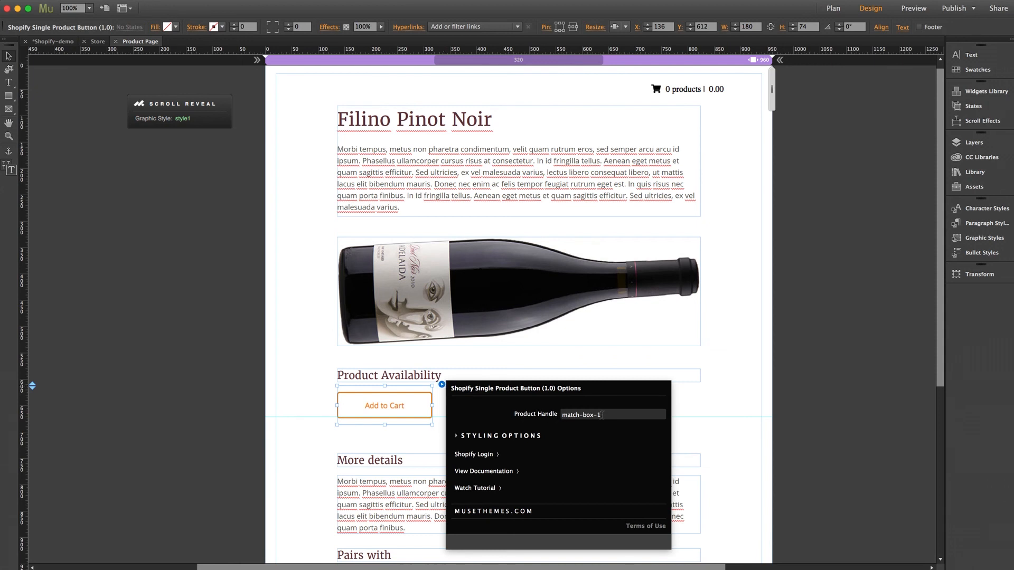
click(189, 407)
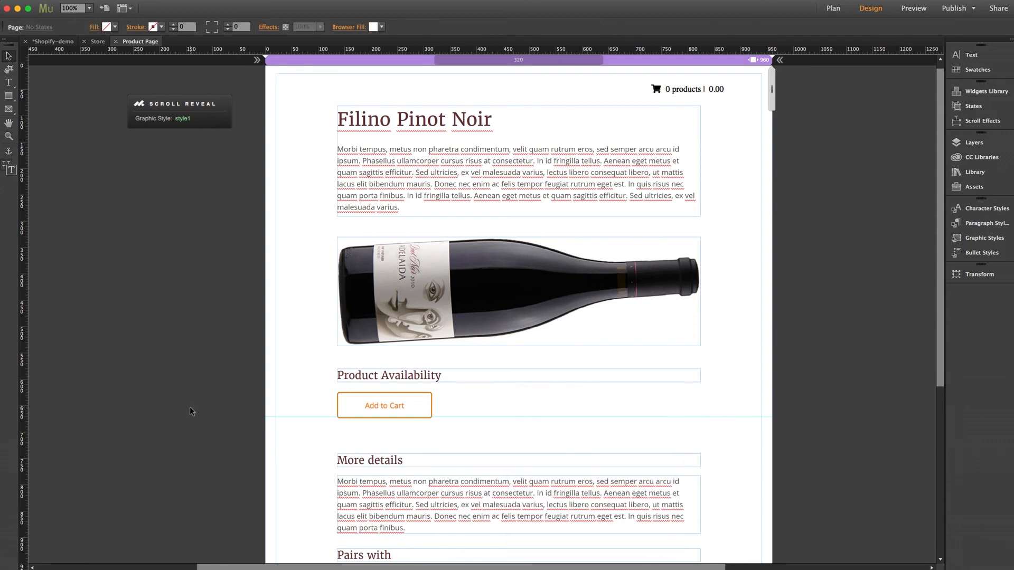
scroll(189, 407, down, 1)
scroll(189, 408, down, 4)
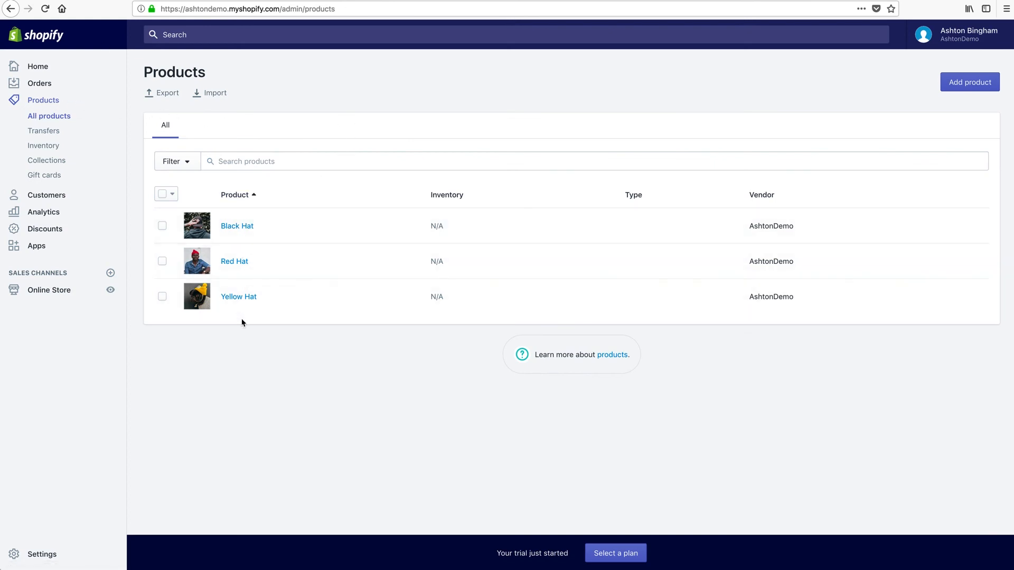
Open Black Hat from the Shopify Products list and scroll through its details.
click(236, 227)
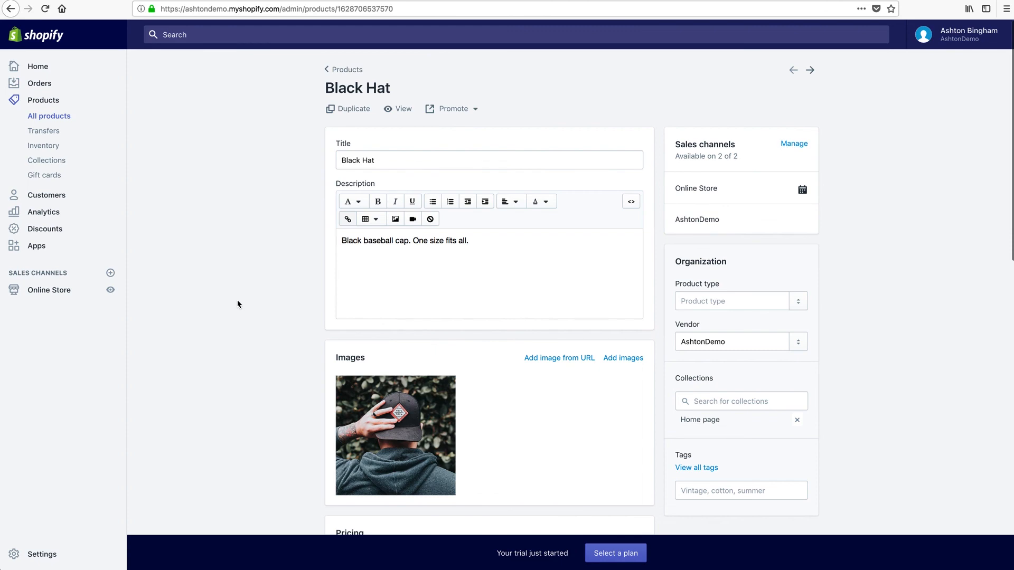
scroll(237, 304, down, 13)
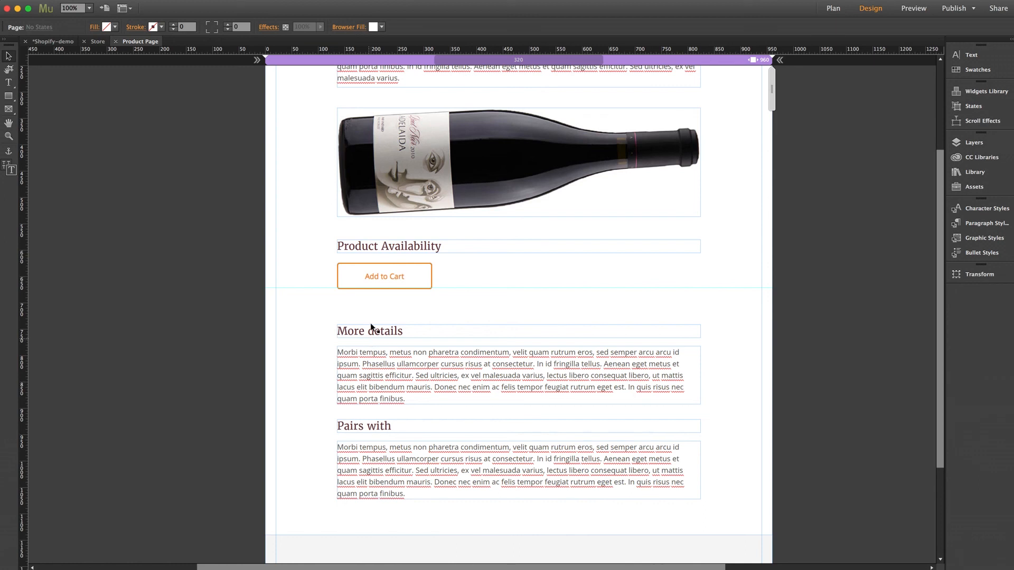
Set the Add to Cart button's Product Handle to black-hat.
click(407, 276)
click(441, 255)
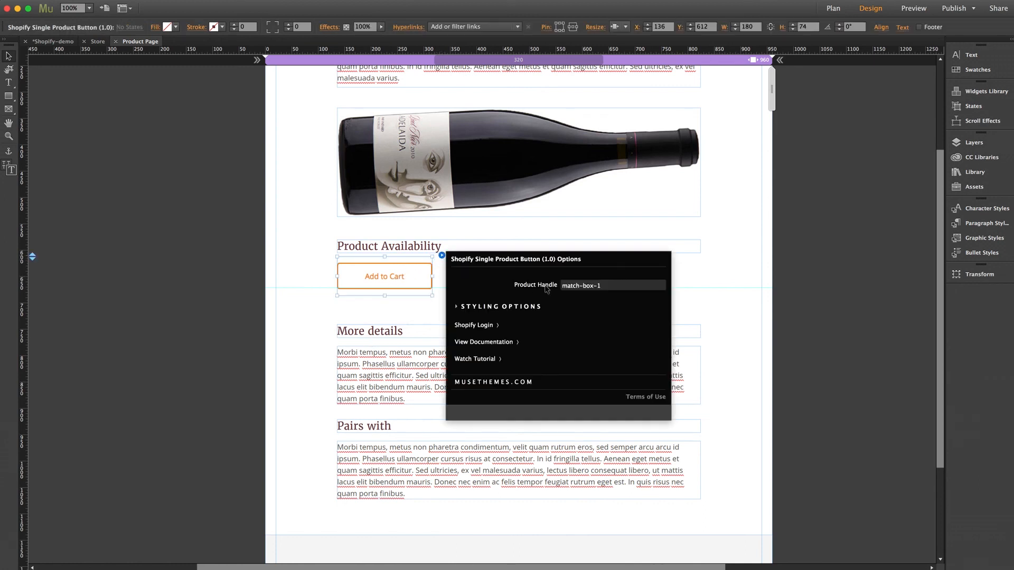
click(616, 285)
text(black-hat)
key(Return)
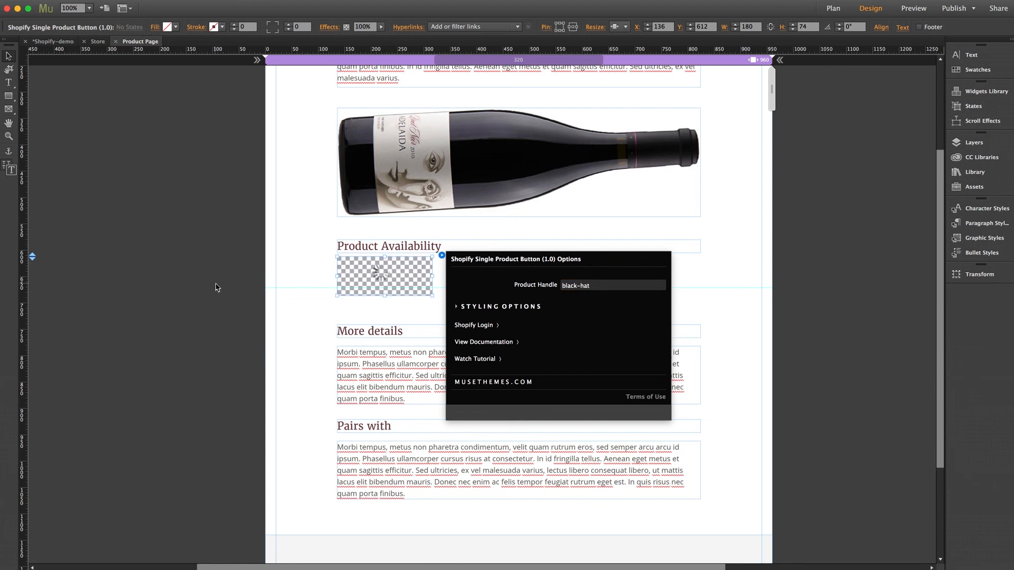
click(494, 308)
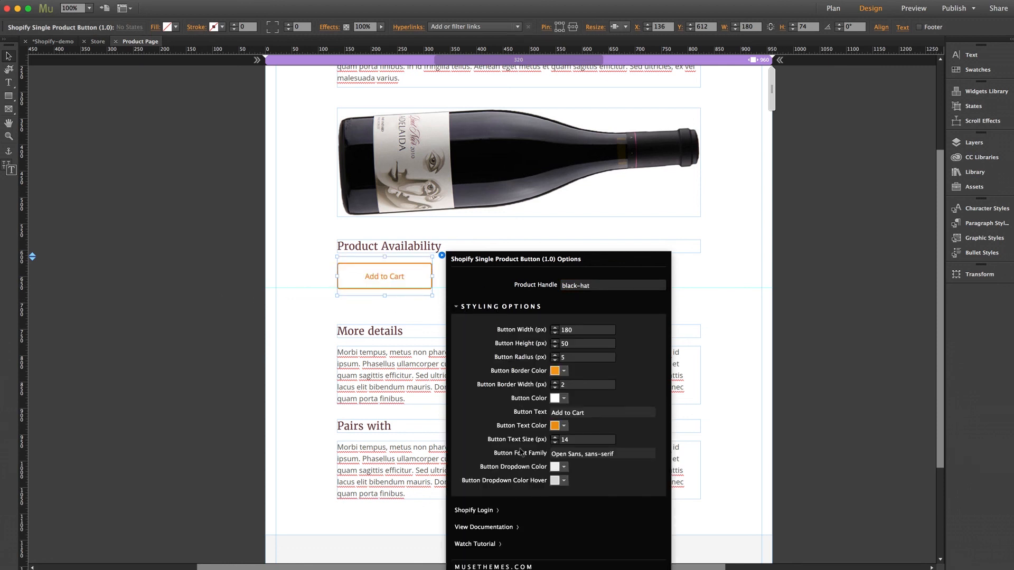
click(520, 309)
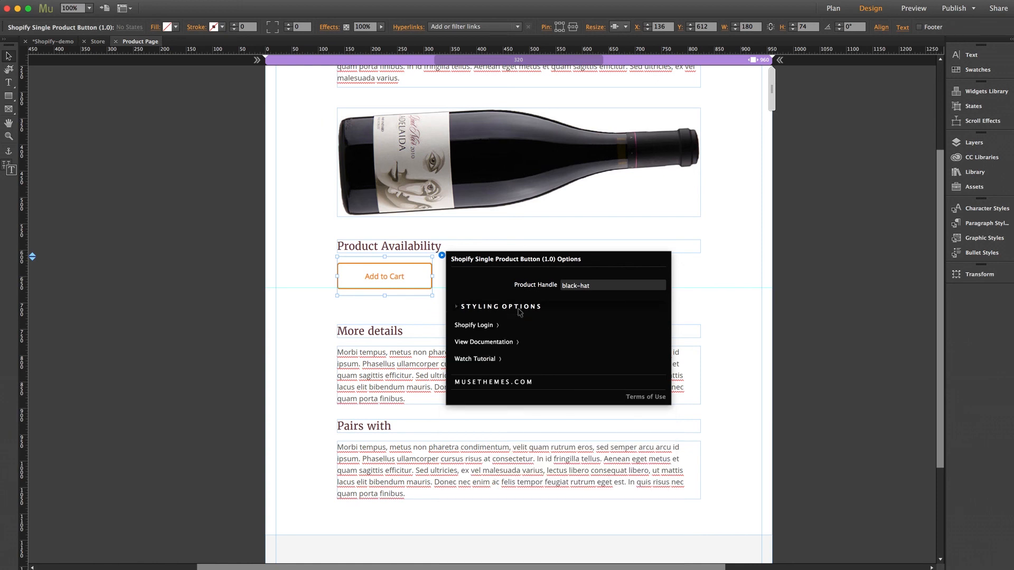
click(805, 299)
click(805, 299)
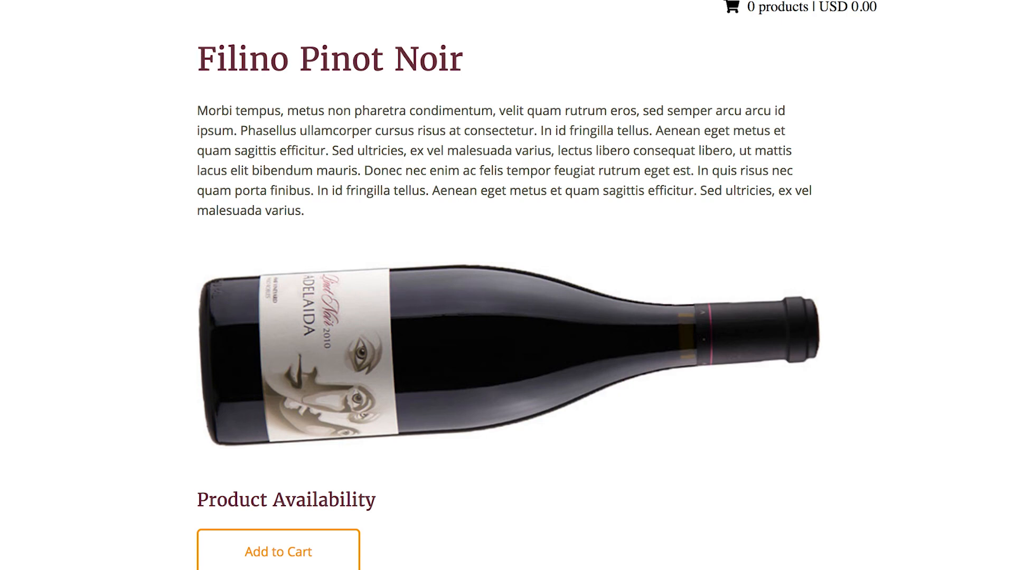
scroll(527, 523, down, 5)
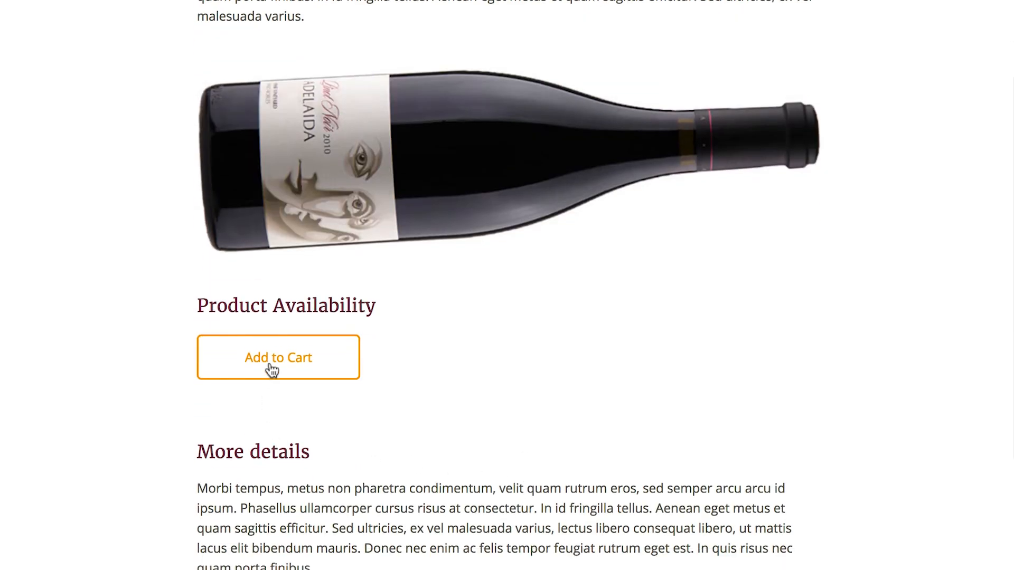
scroll(444, 396, up, 5)
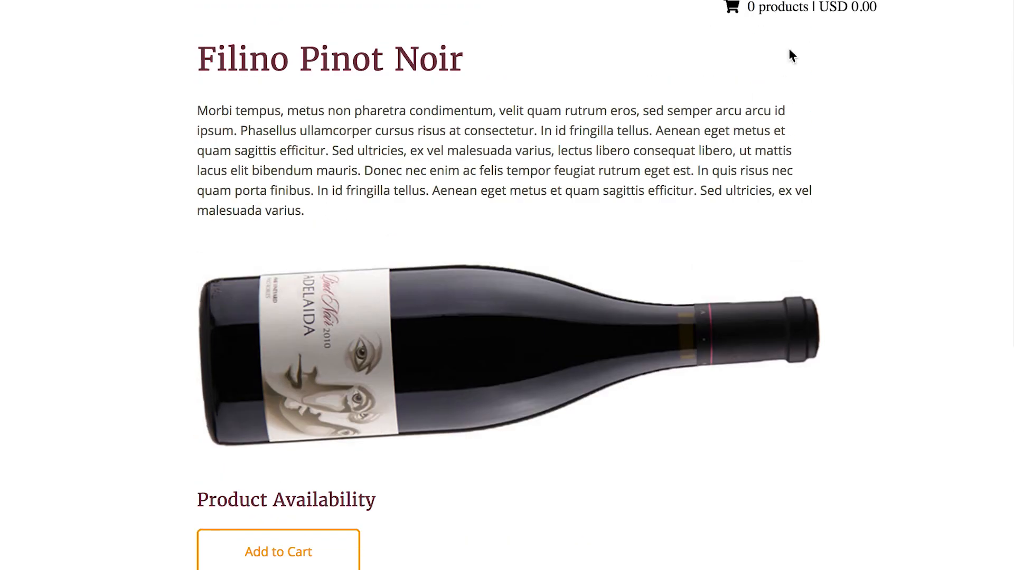
scroll(761, 514, down, 3)
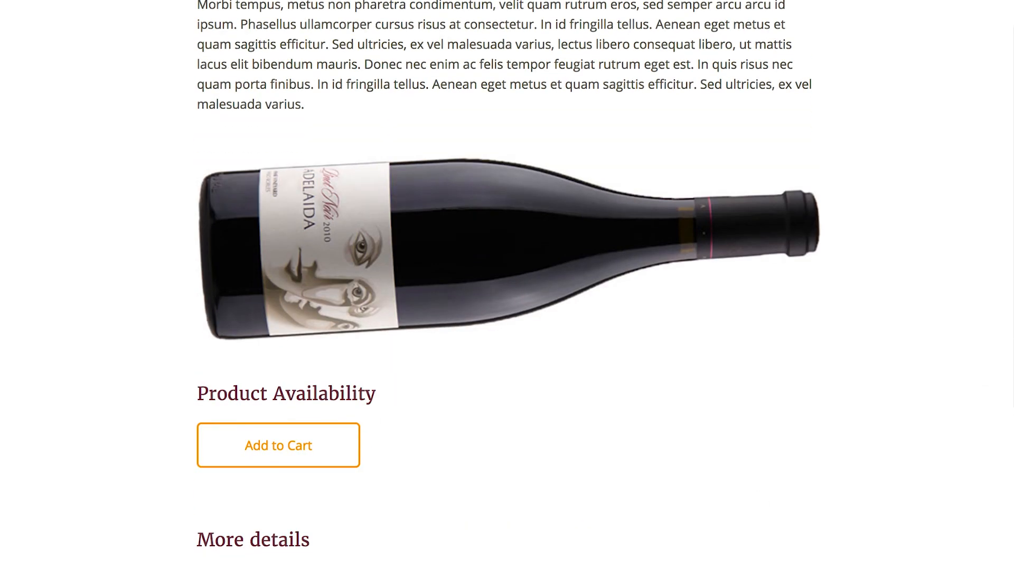
scroll(507, 285, up, 3)
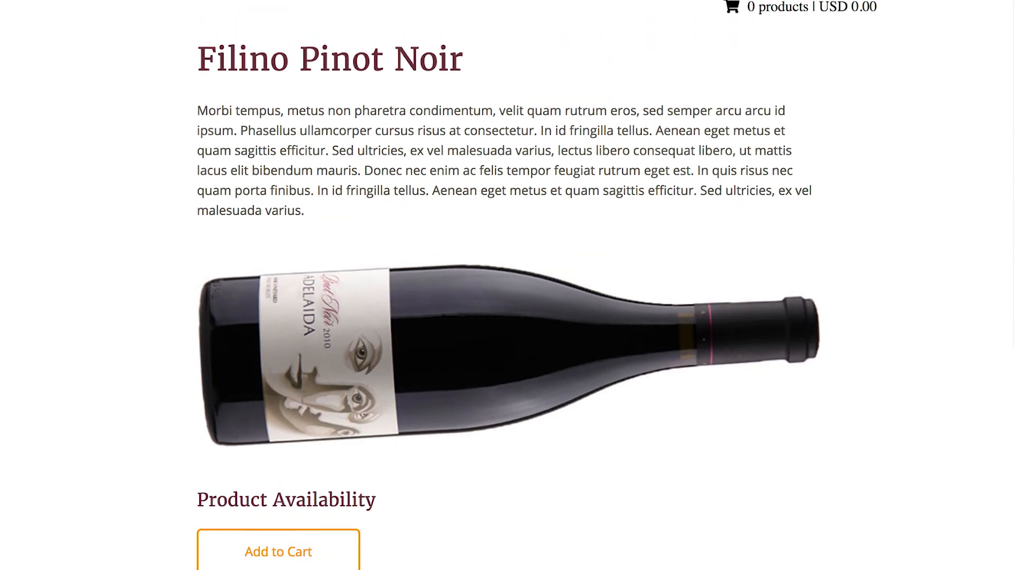